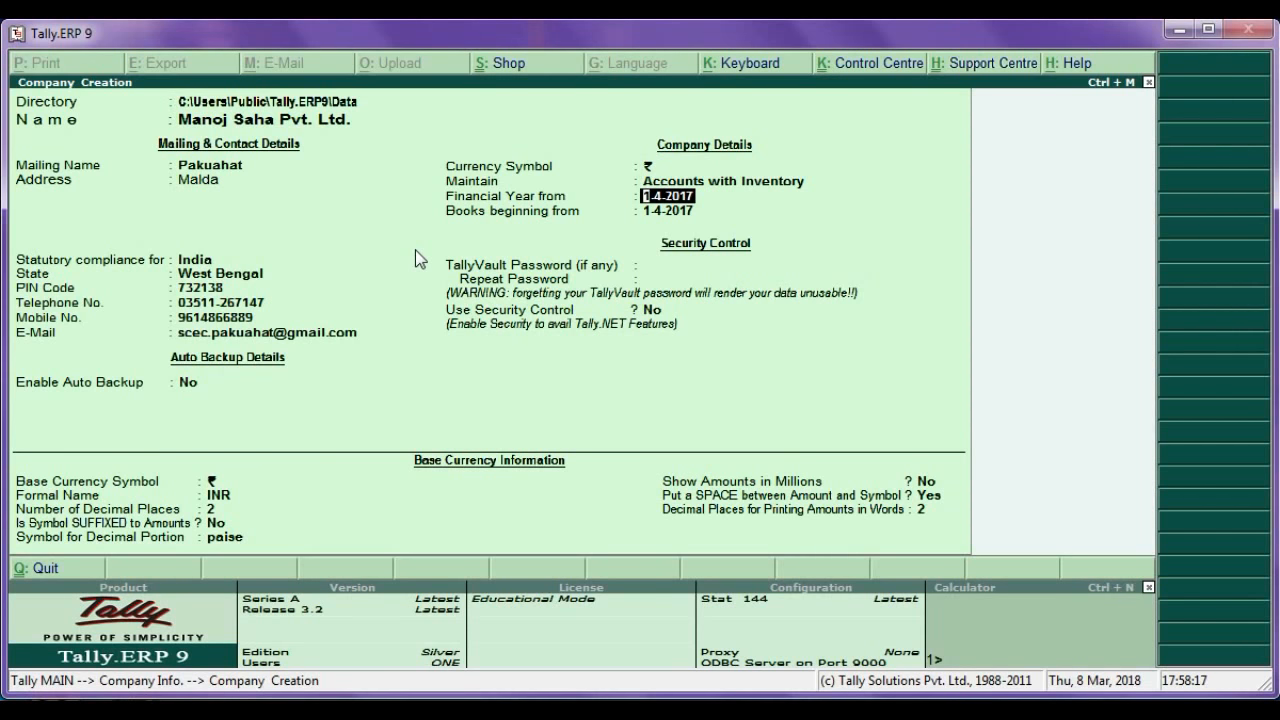
Set the company's financial year start and books beginning date to 1-4-2015, leaving the TallyVault password blank
text(01-04-15)
key(Return)
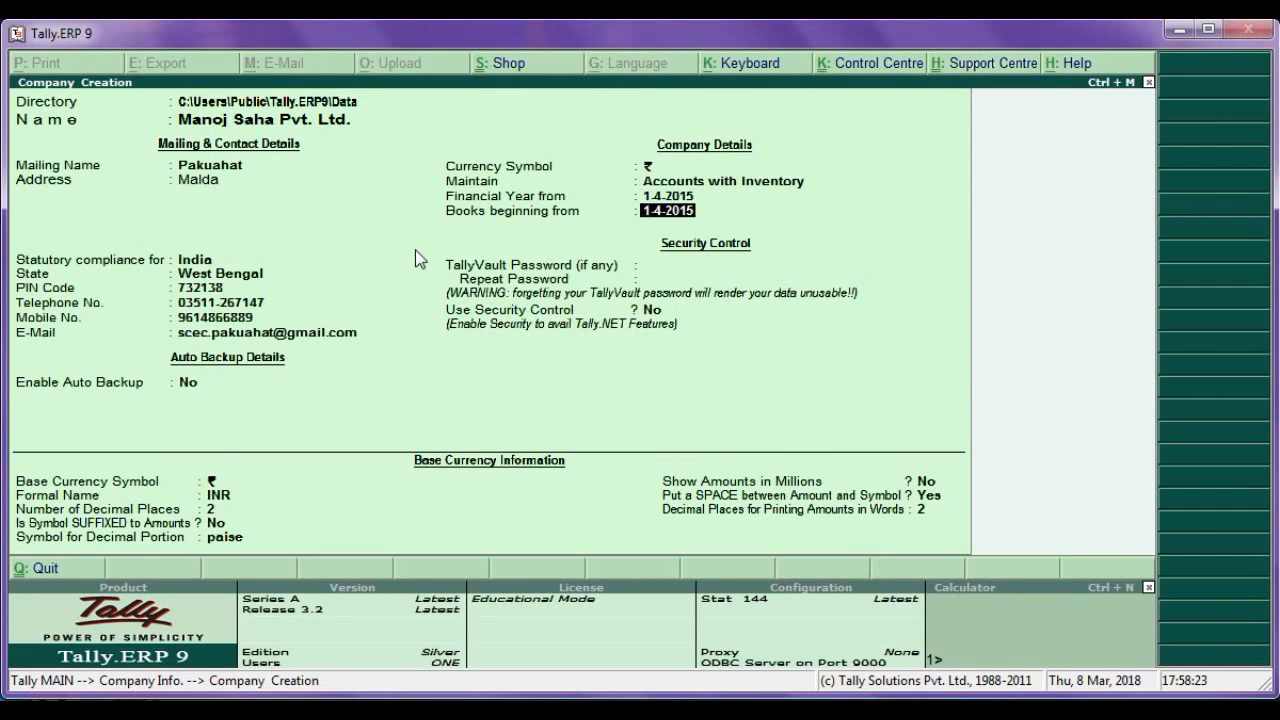
key(Return)
key(Return)
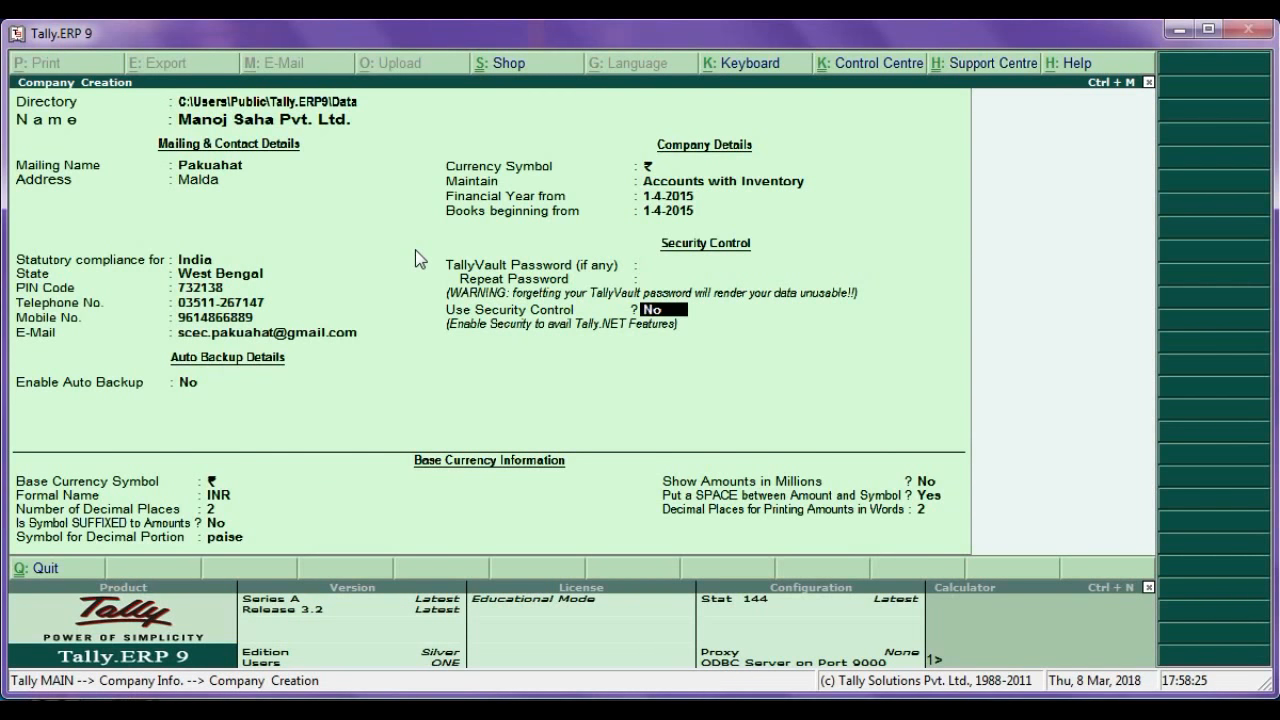
Keep security control off and the INR base currency settings, and save the new company
key(Return)
key(Return)
key(Return)
key(Return)
key(Return)
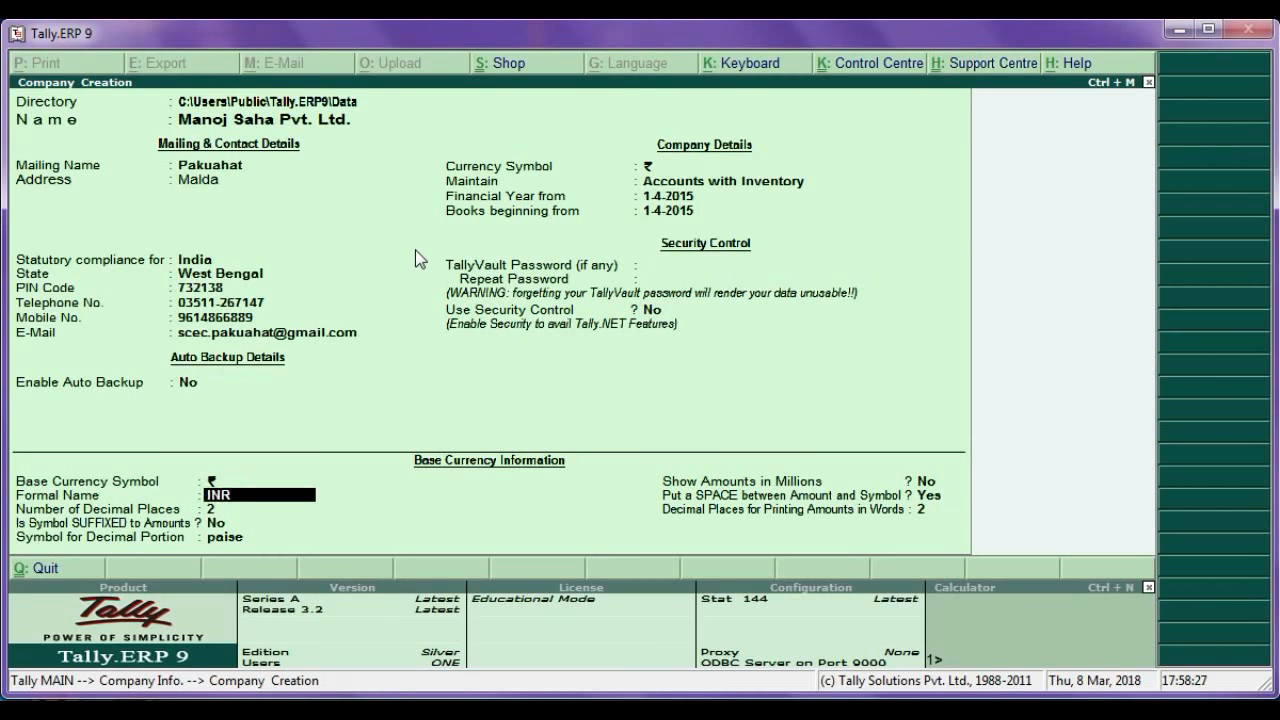
key(Return)
key(Return)
key(Return)
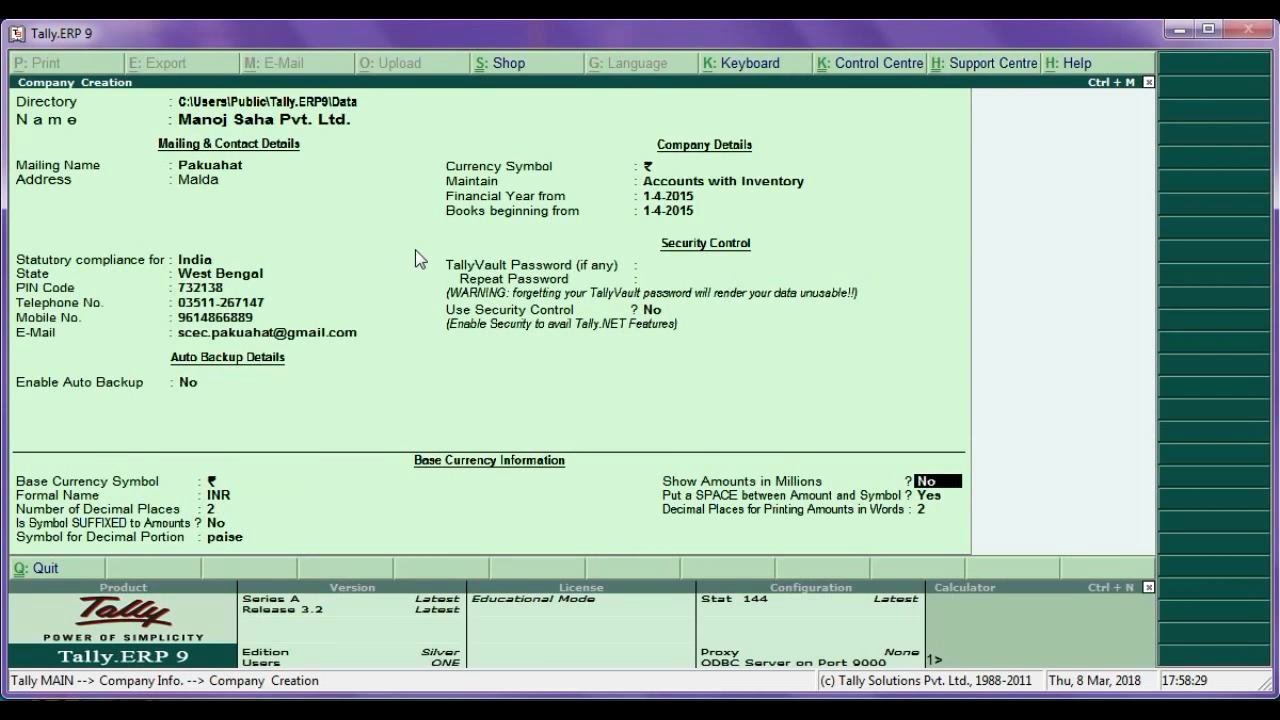
key(Return)
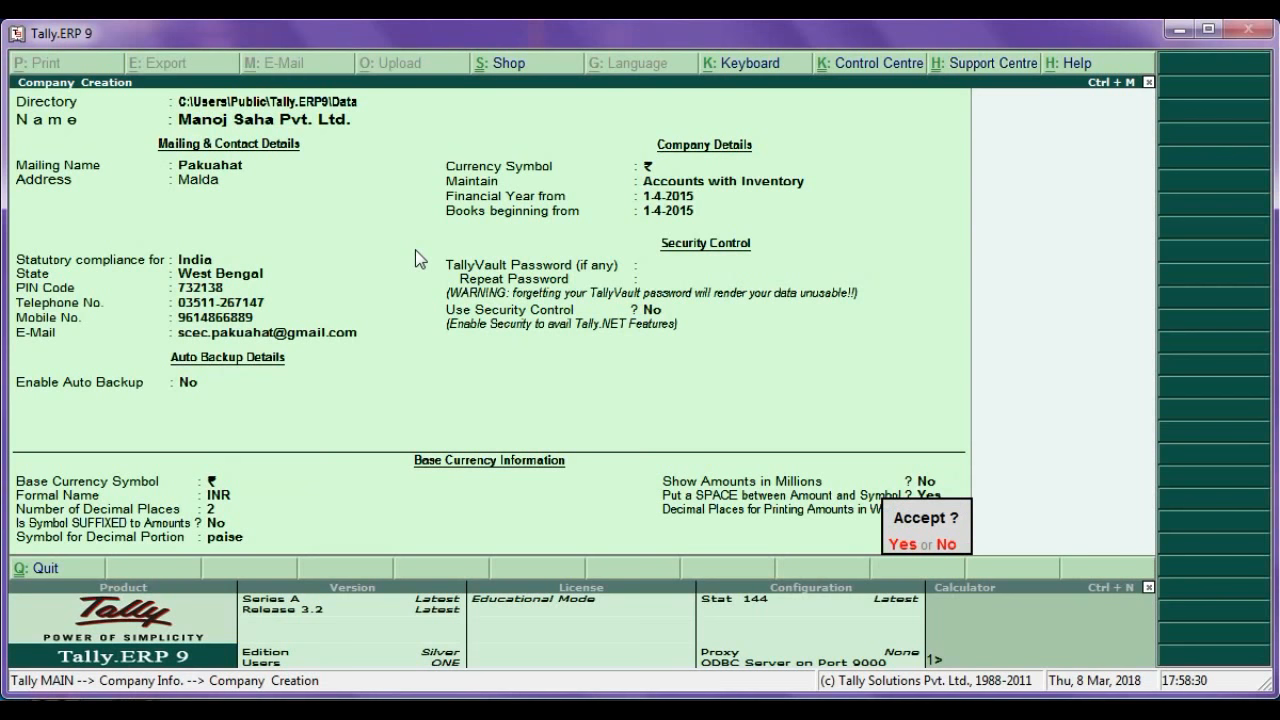
key(Return)
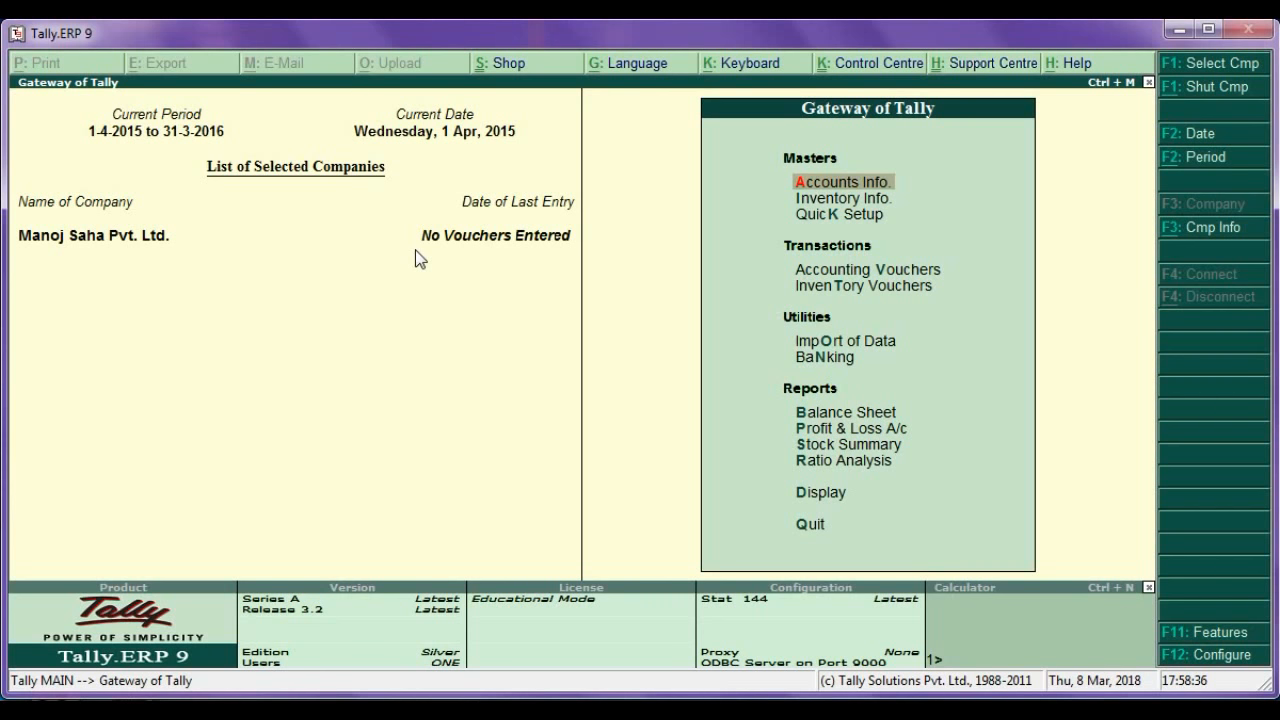
Switch to the assignment PDF in Adobe Reader and examine task 2's table of ledgers and opening balances
click(480, 714)
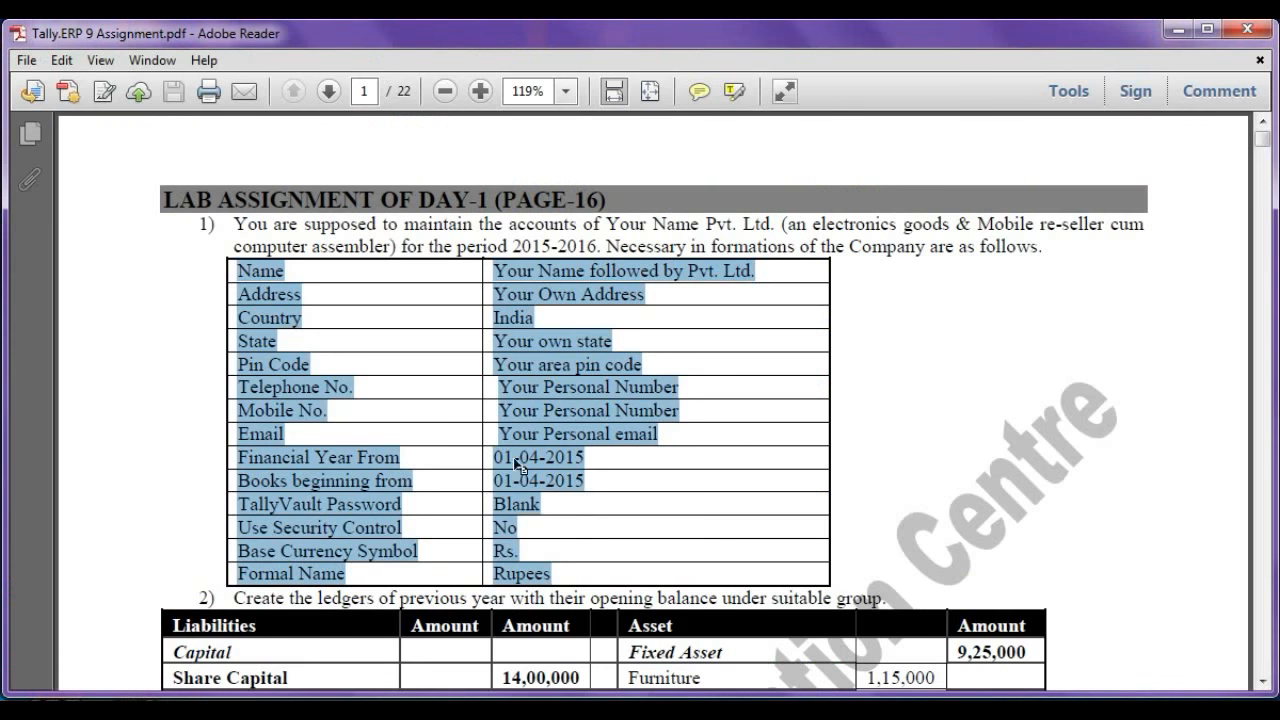
scroll(476, 381, down, 3)
scroll(476, 381, down, 5)
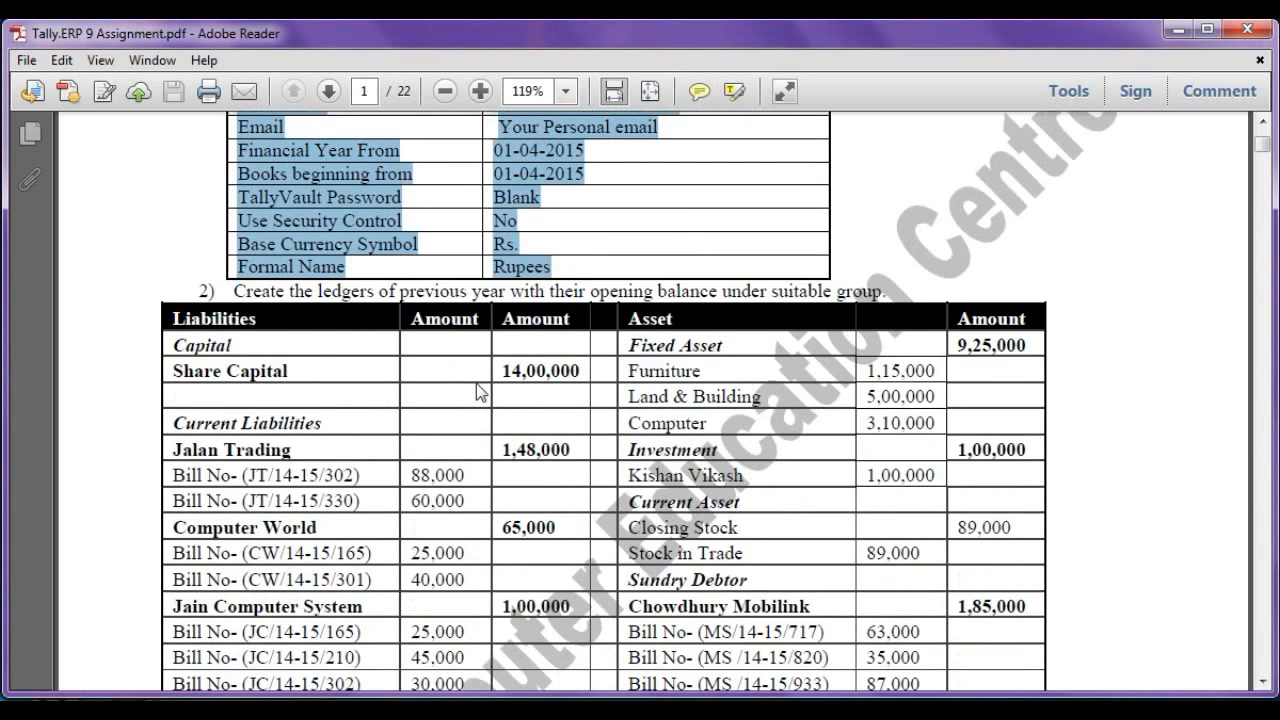
scroll(476, 381, down, 1)
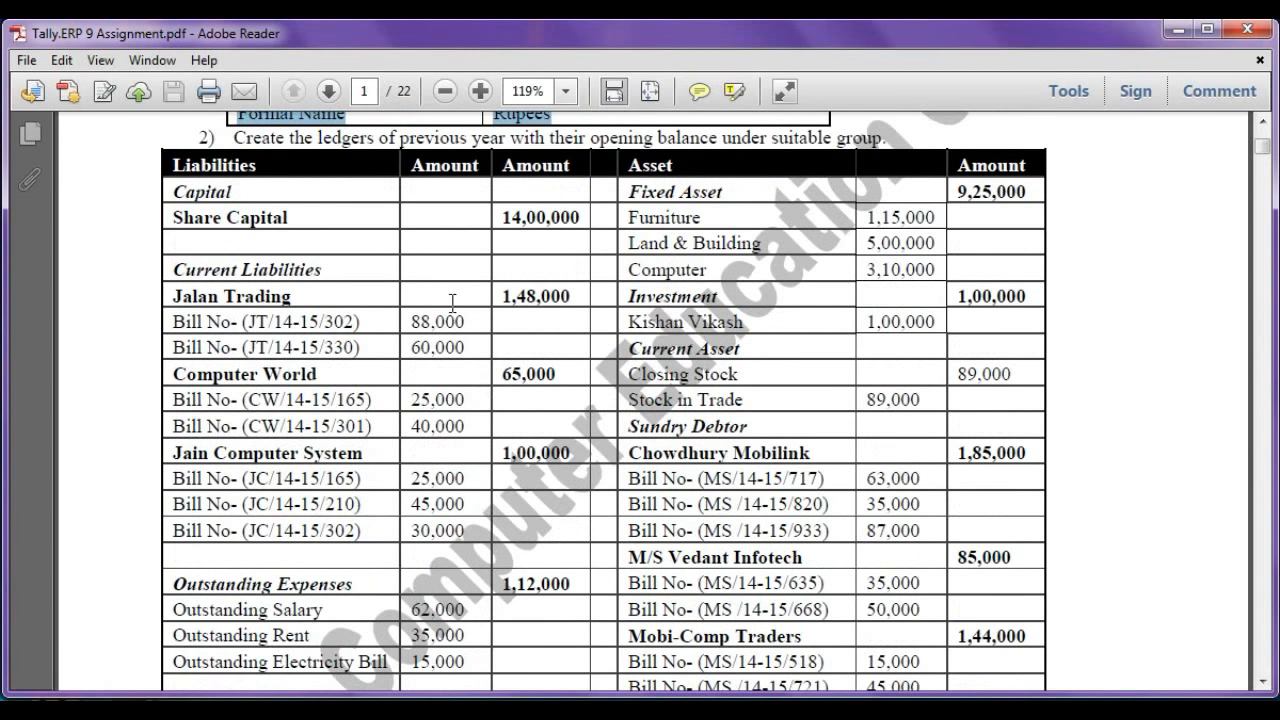
drag(242, 137, 890, 140)
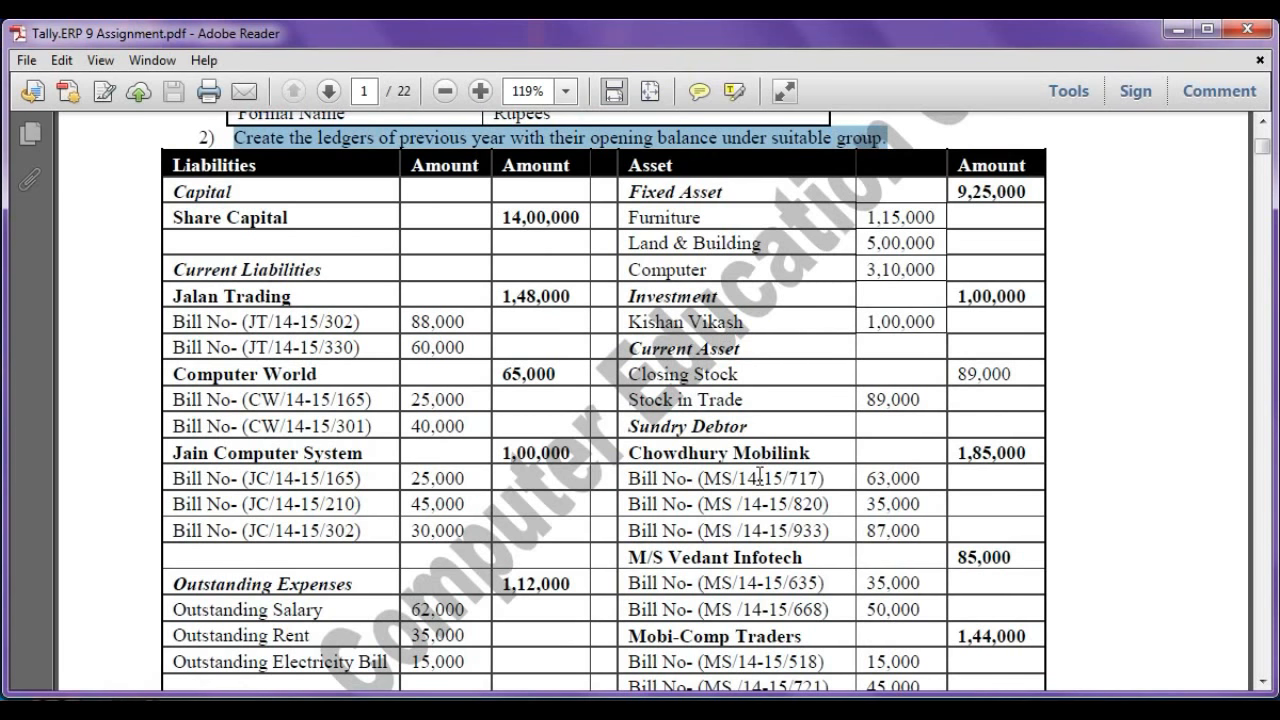
scroll(757, 476, down, 5)
scroll(757, 476, down, 2)
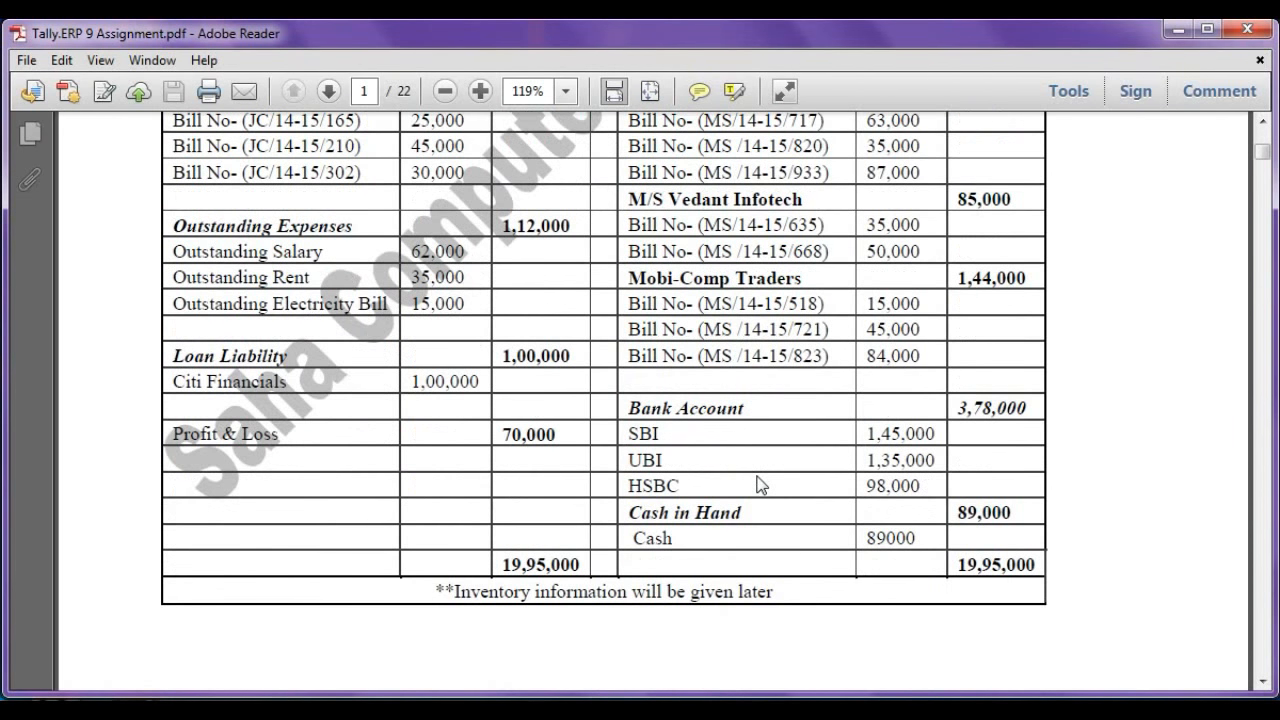
drag(455, 591, 772, 591)
scroll(751, 551, up, 5)
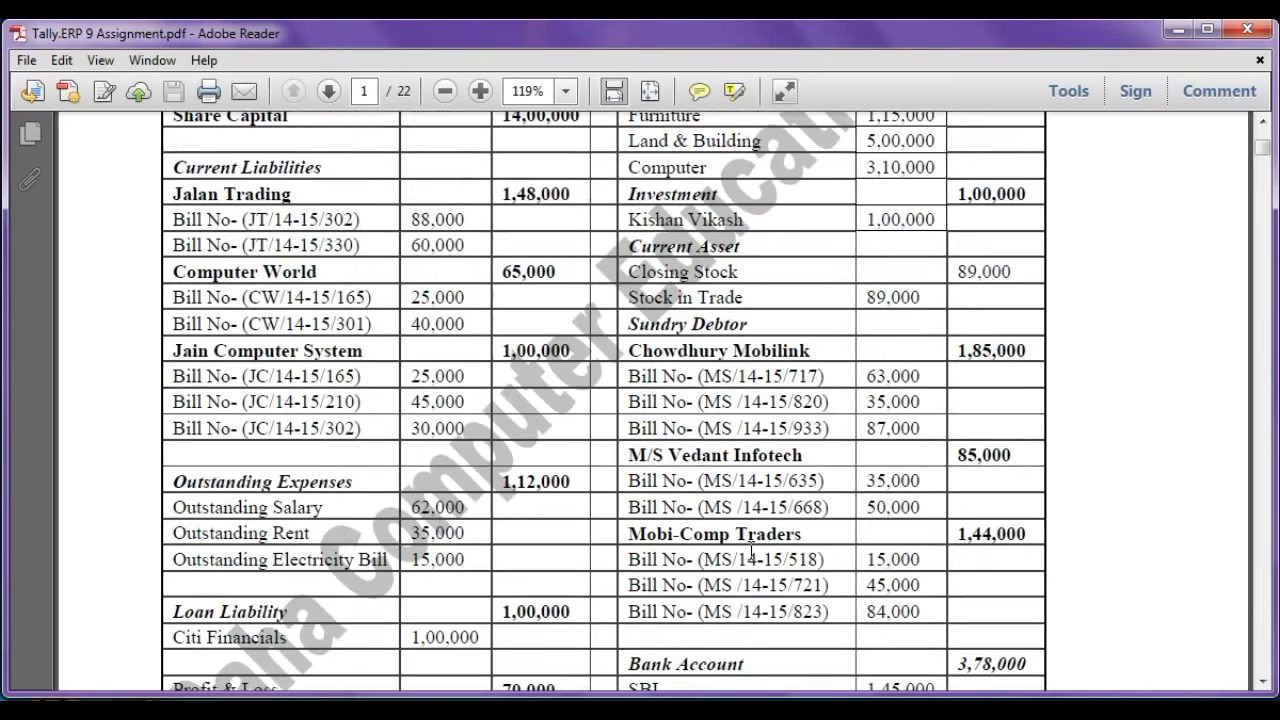
scroll(751, 551, up, 4)
scroll(751, 551, up, 1)
scroll(751, 551, down, 1)
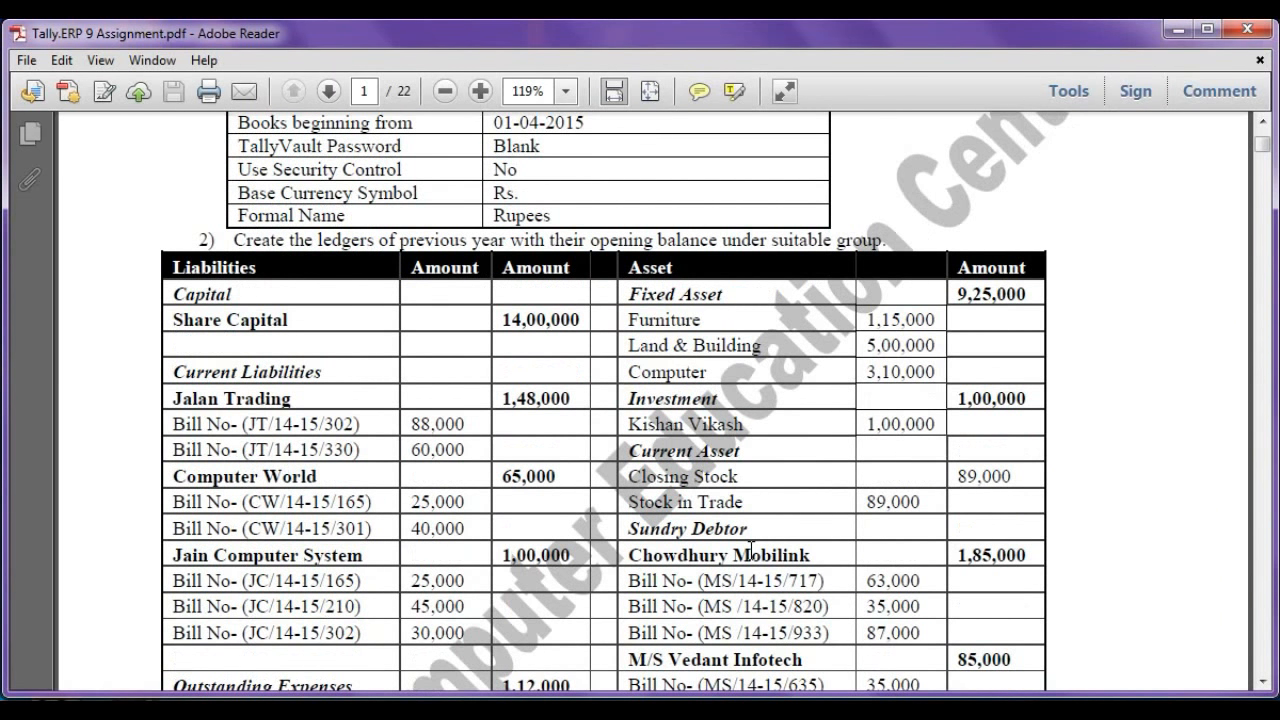
Switch back to Tally.ERP 9 and start a single ledger named Share Capital under the Capital Account group
key(alt+Tab)
text(alcShare Capital)
key(Return)
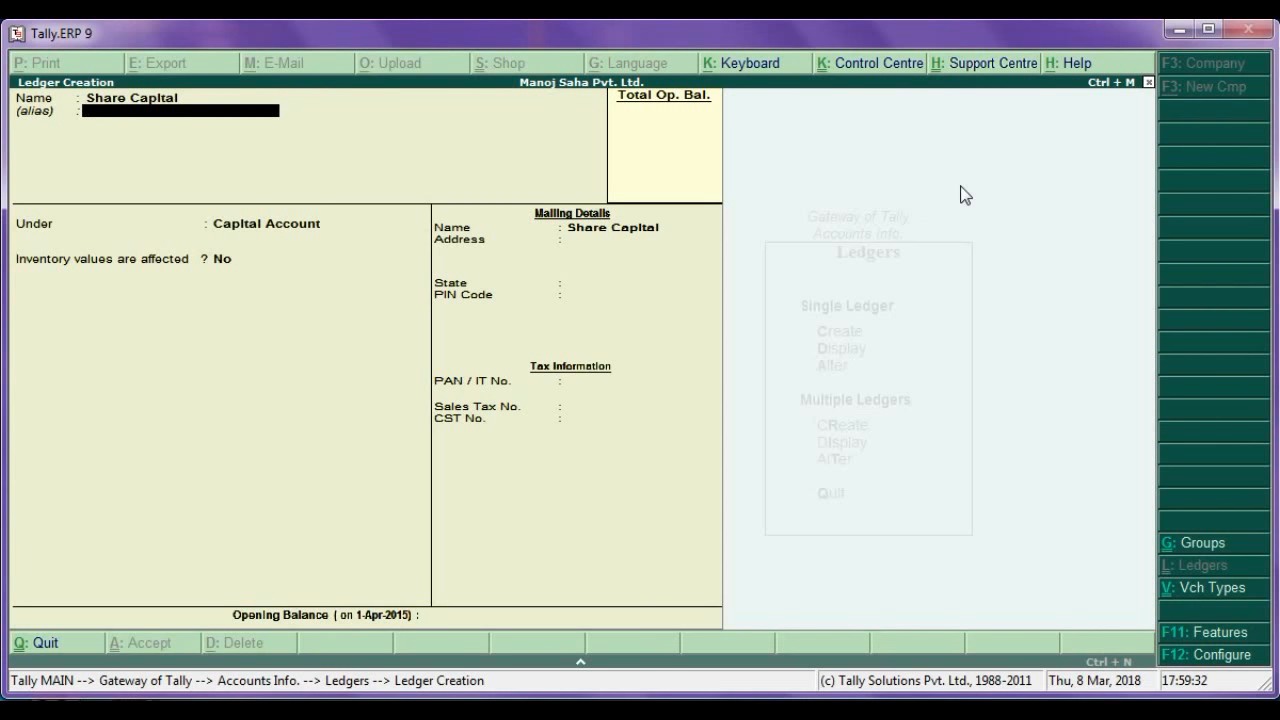
key(Return)
key(Return)
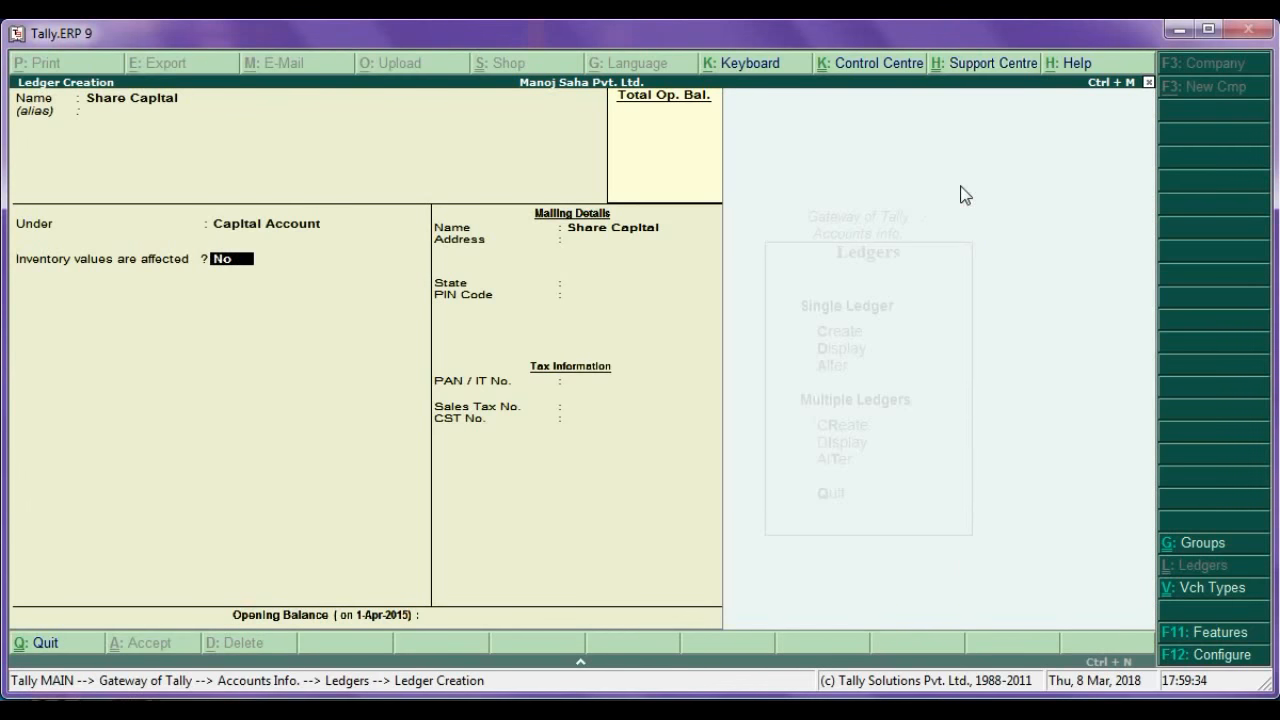
Give the Share Capital ledger a credit opening balance of 14,00,000, leave its mailing and tax details blank, and save it
key(Return)
key(Return)
key(Return)
key(Return)
key(Return)
key(Return)
key(Return)
key(Return)
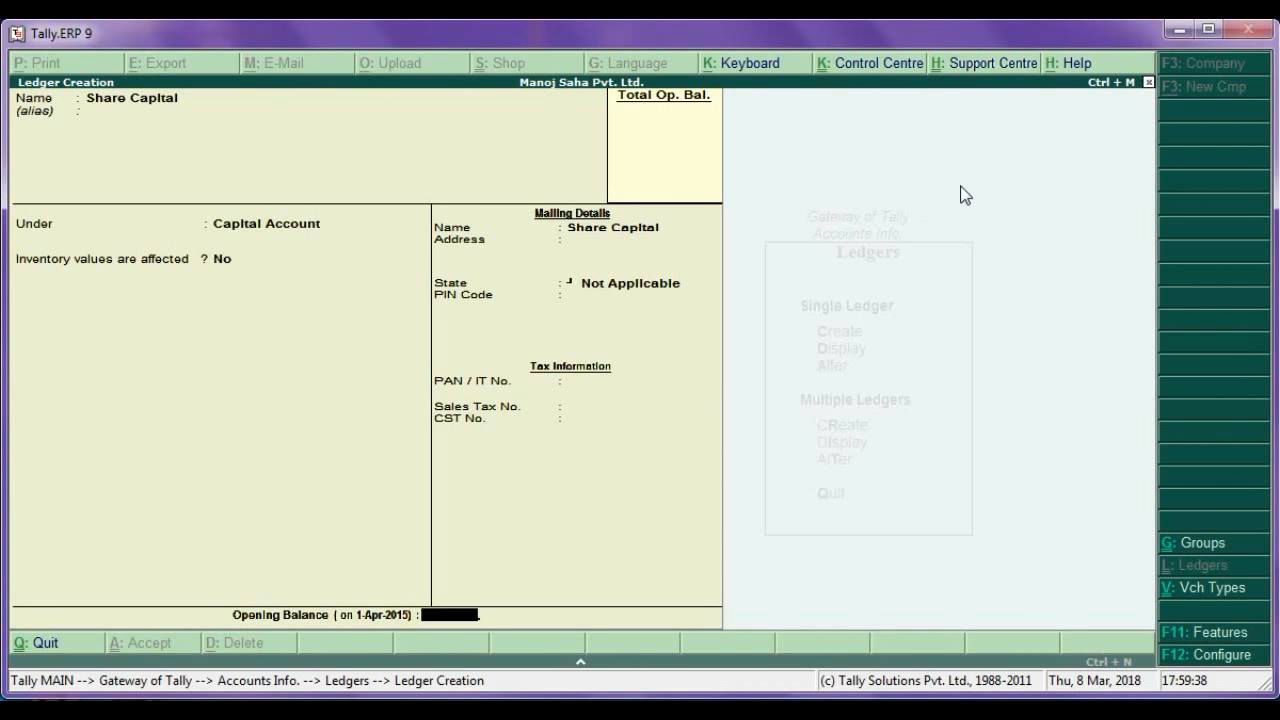
text(1400000)
key(Return)
key(Return)
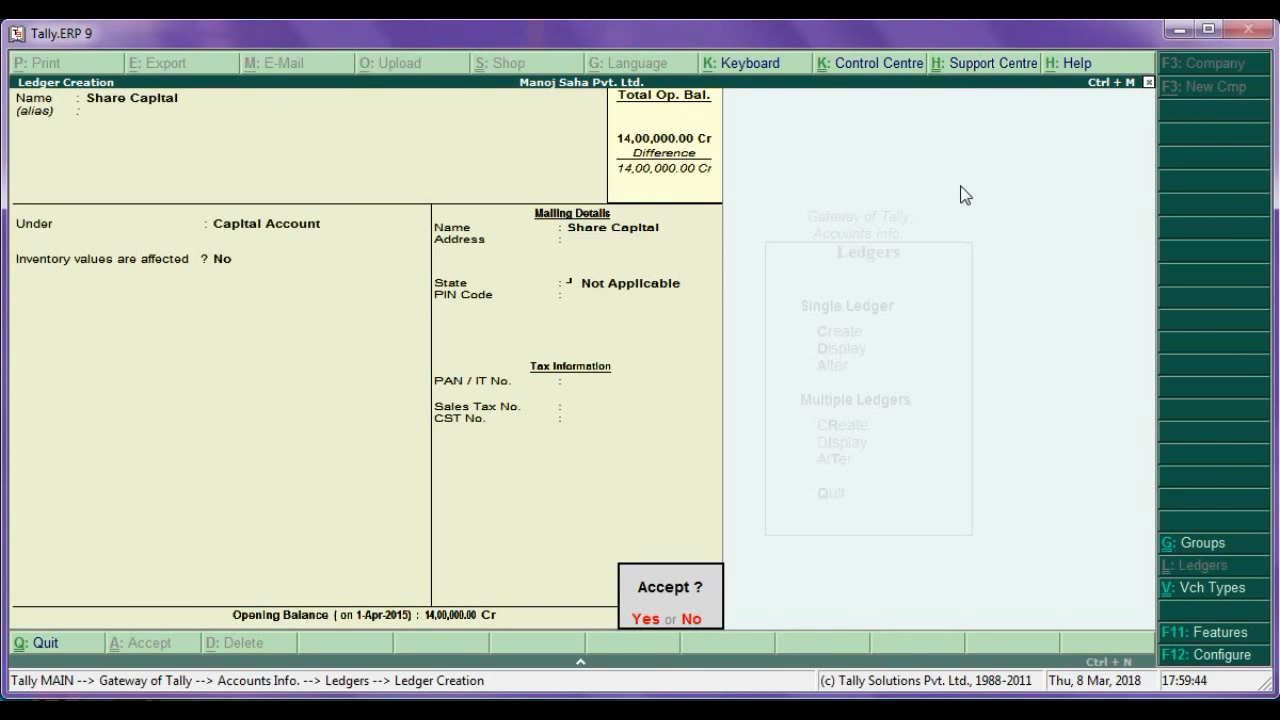
key(Return)
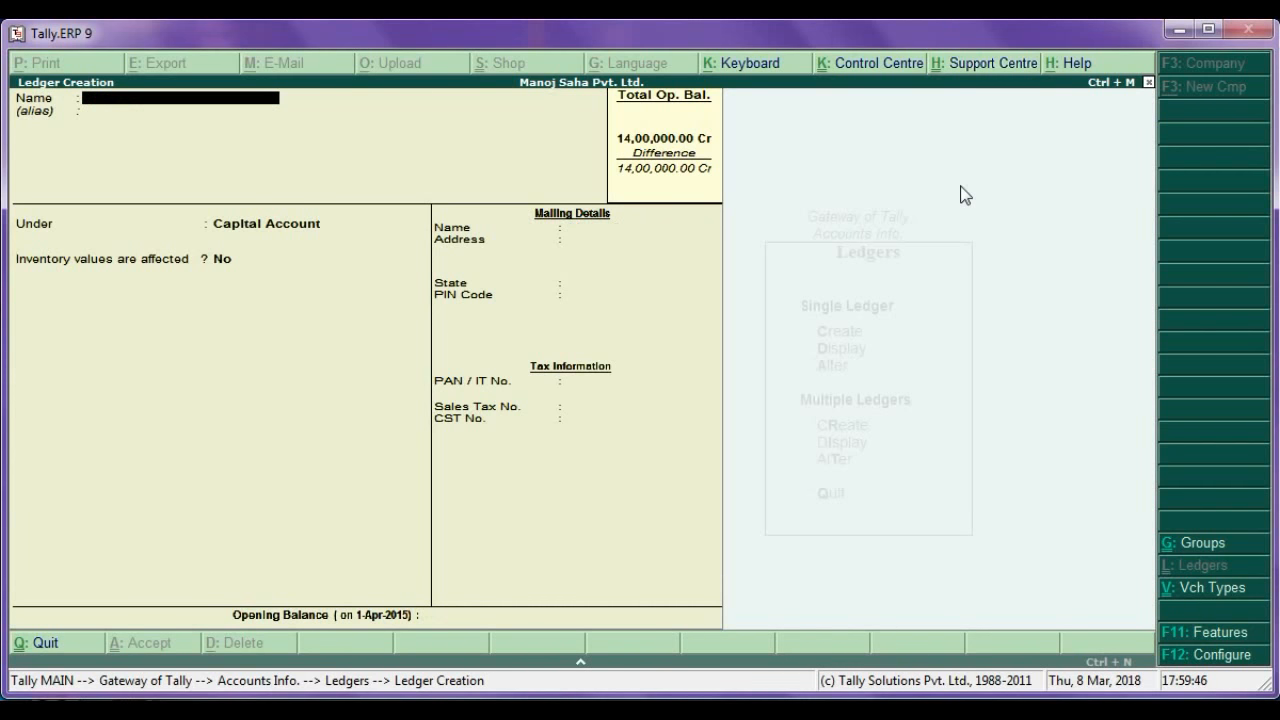
Start a ledger named Jalan Trading under the Sundry Creditors group
text(Jalan Trading)
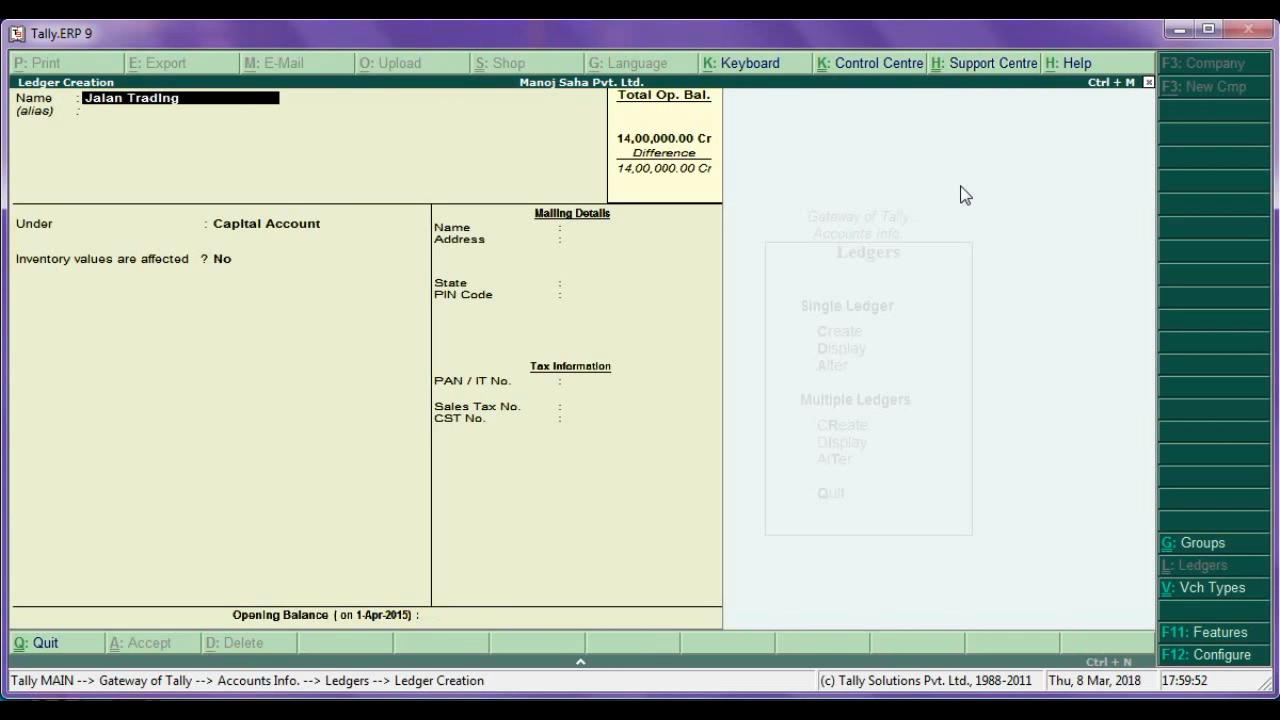
key(Return)
key(Return)
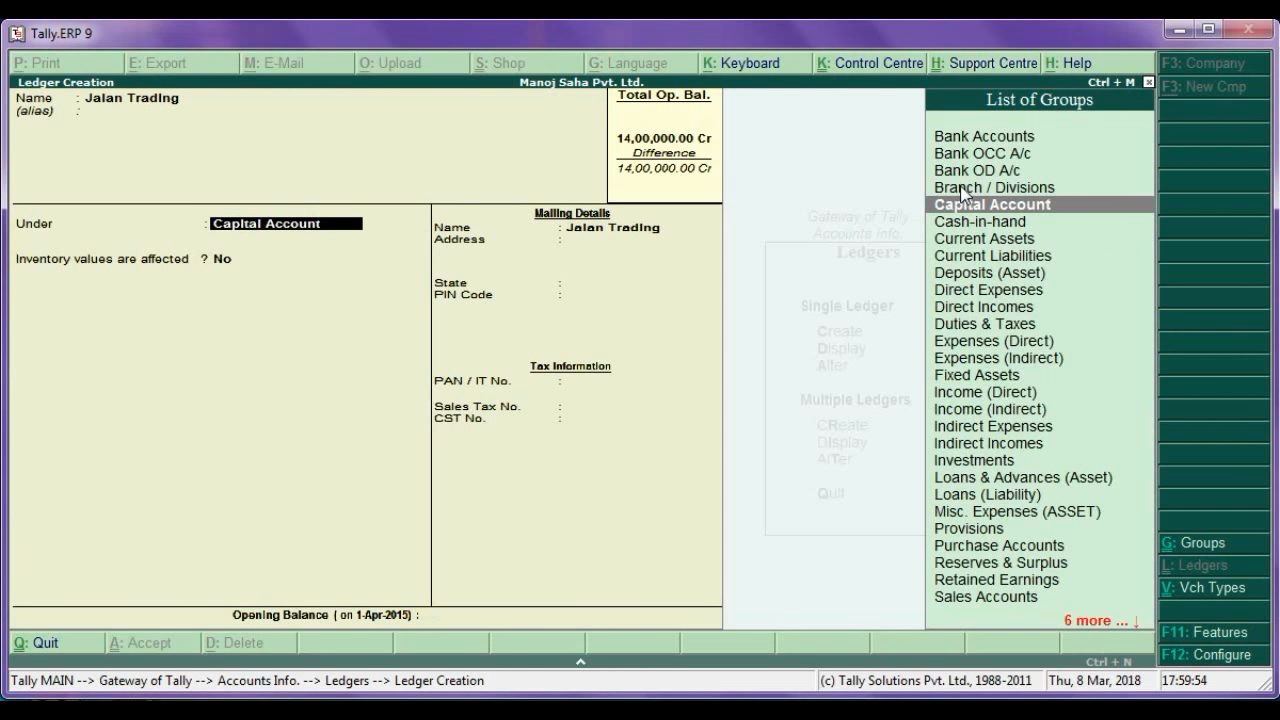
text(Sund)
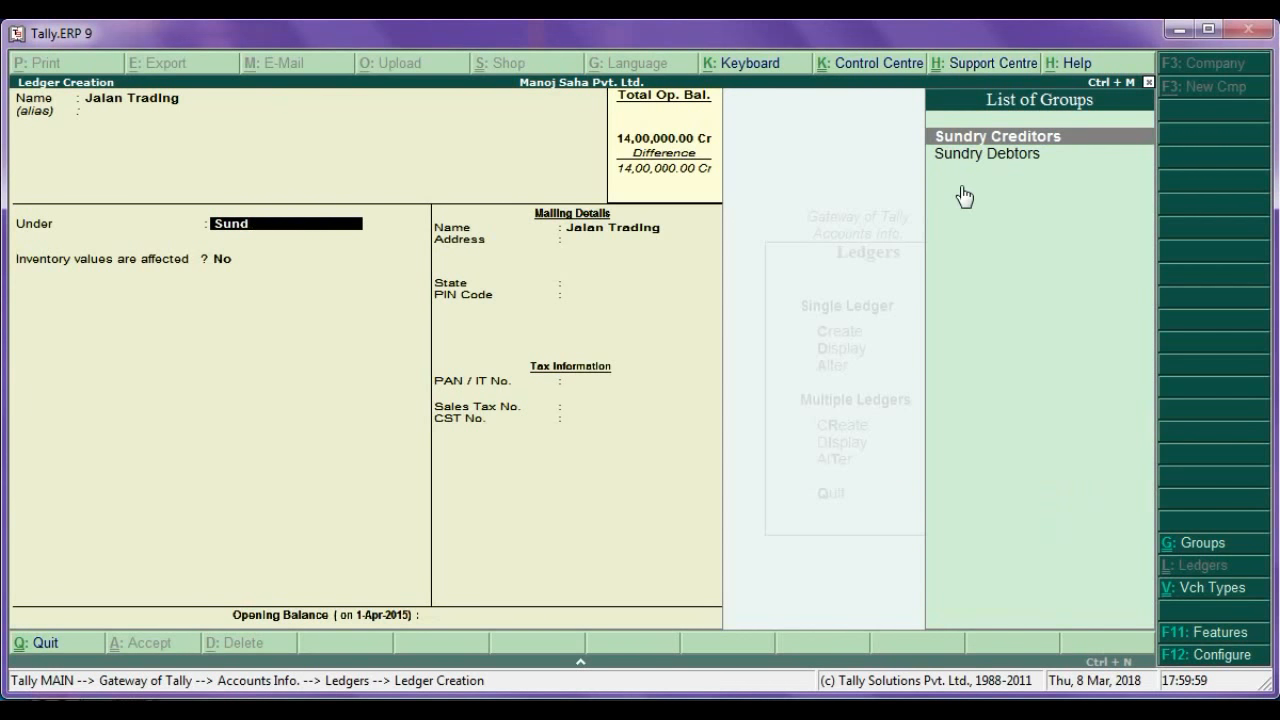
key(Return)
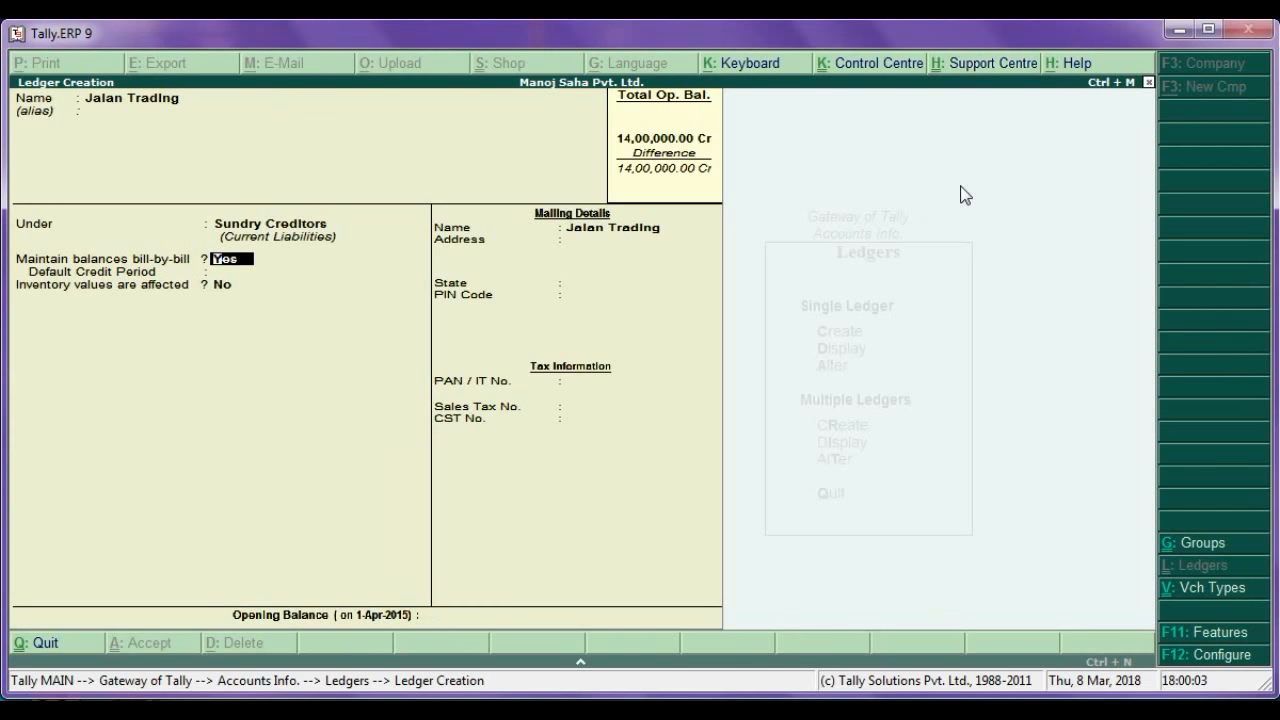
Keep bill-by-bill balances on for Jalan Trading and enter a credit opening balance of 1,48,000
key(Return)
key(Return)
key(Return)
key(Return)
key(Return)
key(Return)
key(Return)
key(Return)
key(Return)
key(Return)
key(Escape)
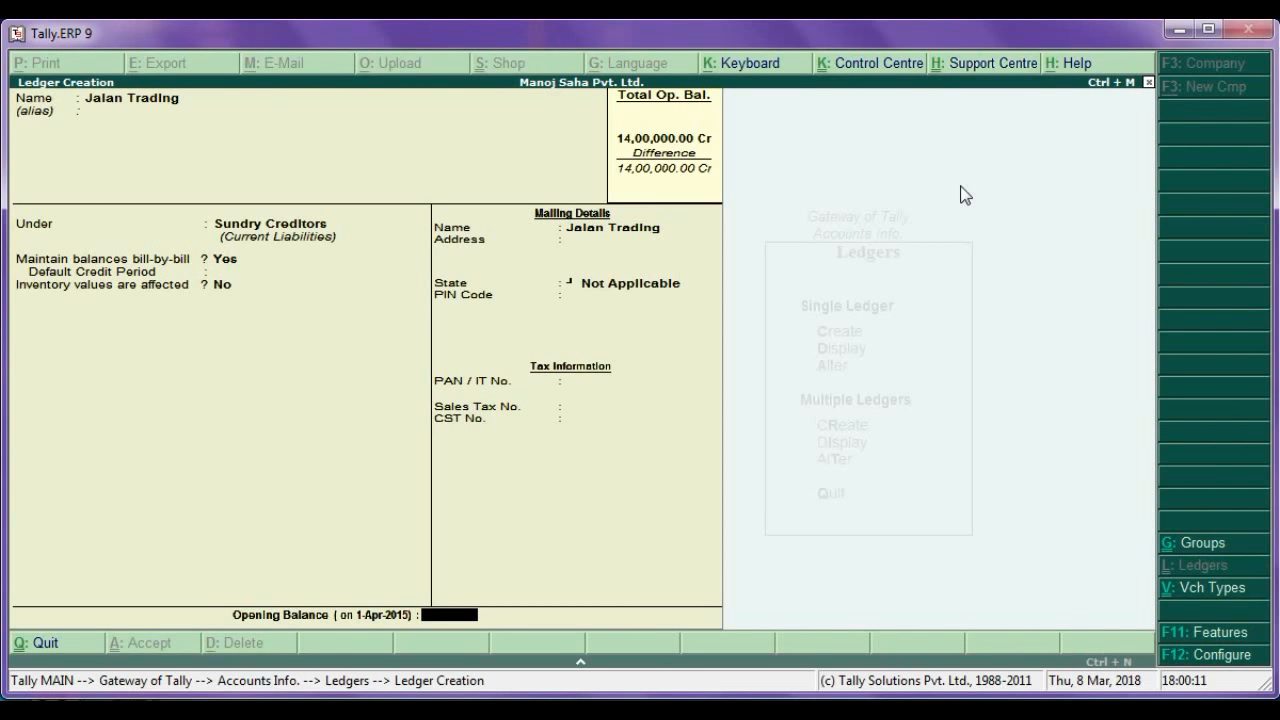
text(148000)
key(Return)
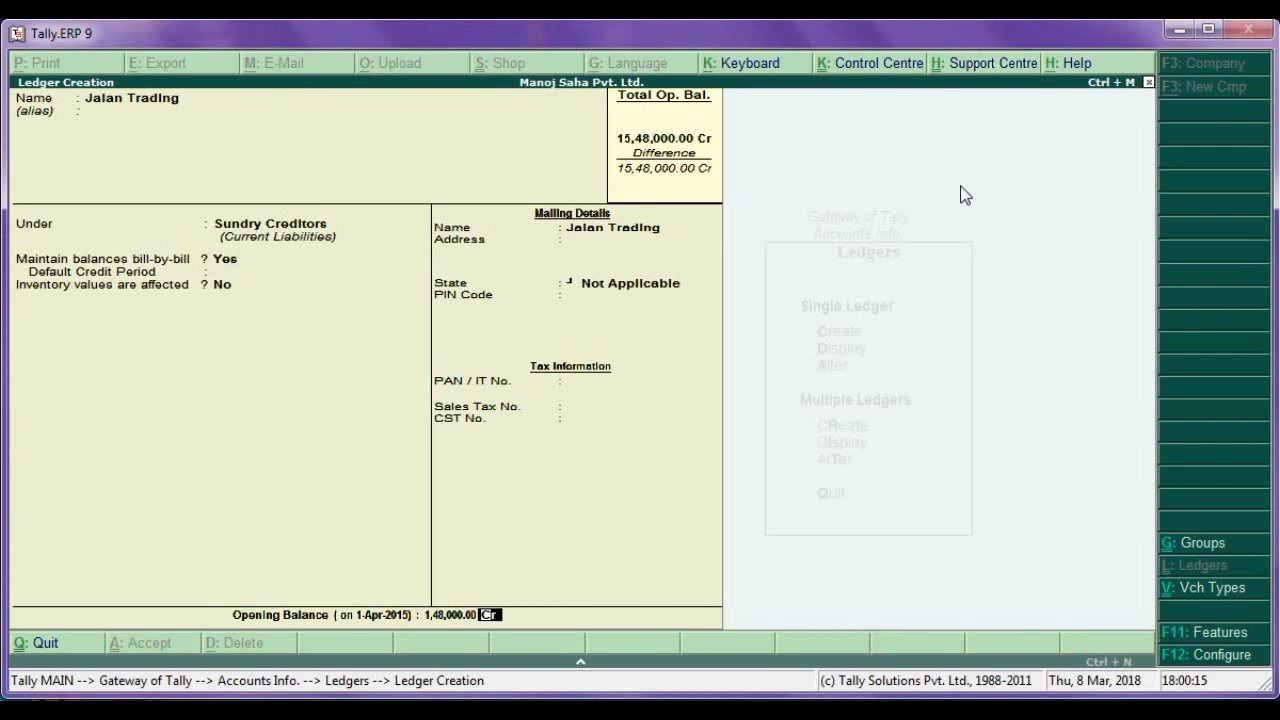
key(Return)
key(Return)
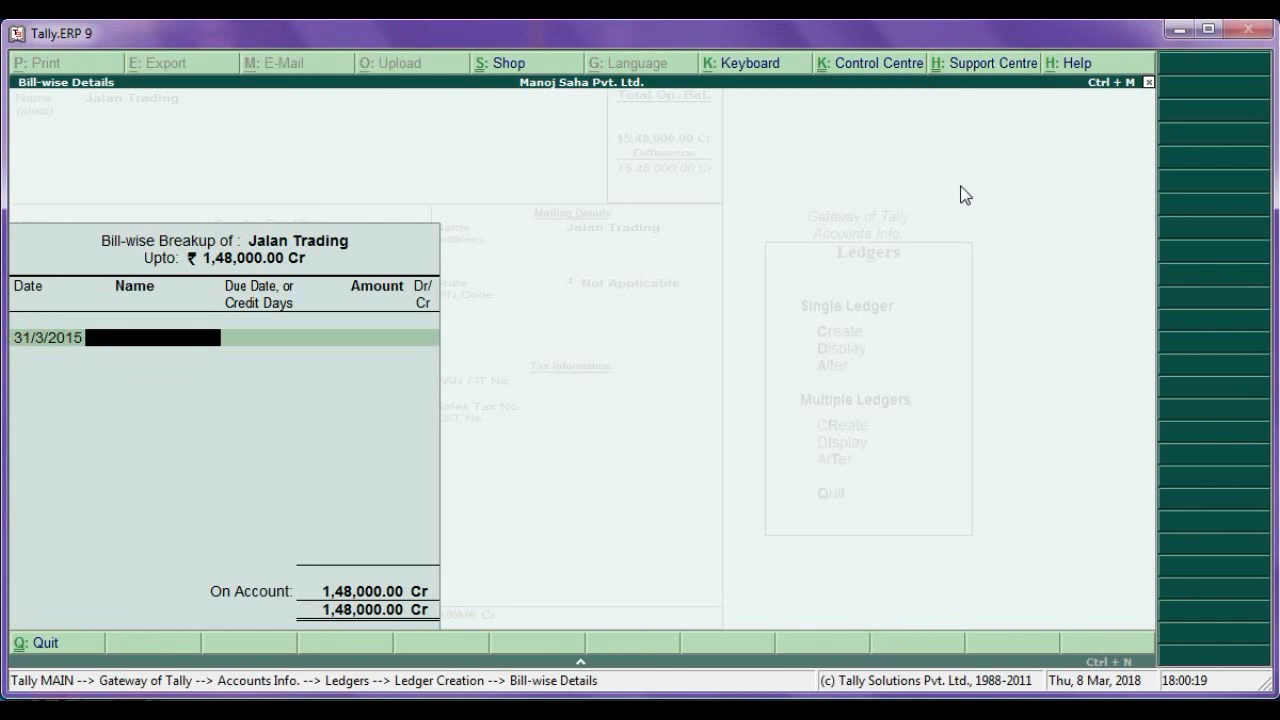
Add bill JT/14-15/302 to the Jalan Trading breakup with no due date and an amount of 88,000 Cr
text(JT/14-15/302)
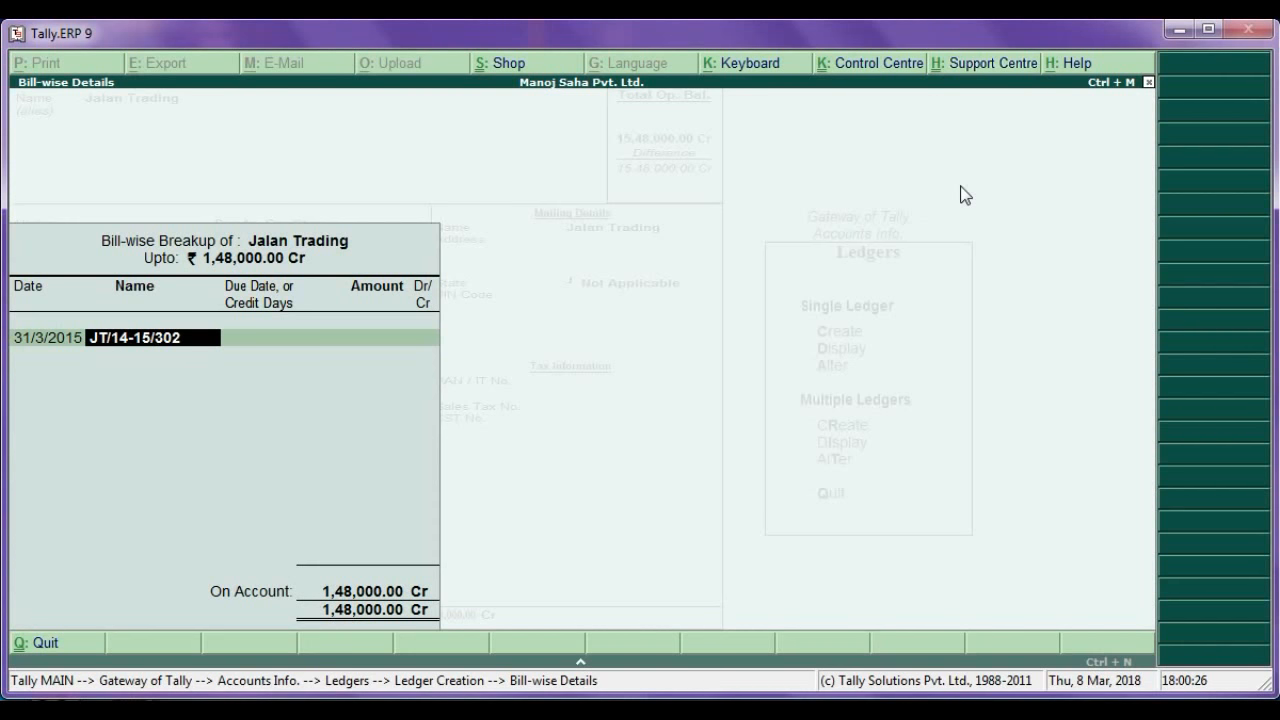
key(Return)
key(Delete)
key(Delete)
key(Delete)
key(Delete)
key(Delete)
key(Delete)
key(Delete)
key(Delete)
key(Delete)
key(Delete)
key(Delete)
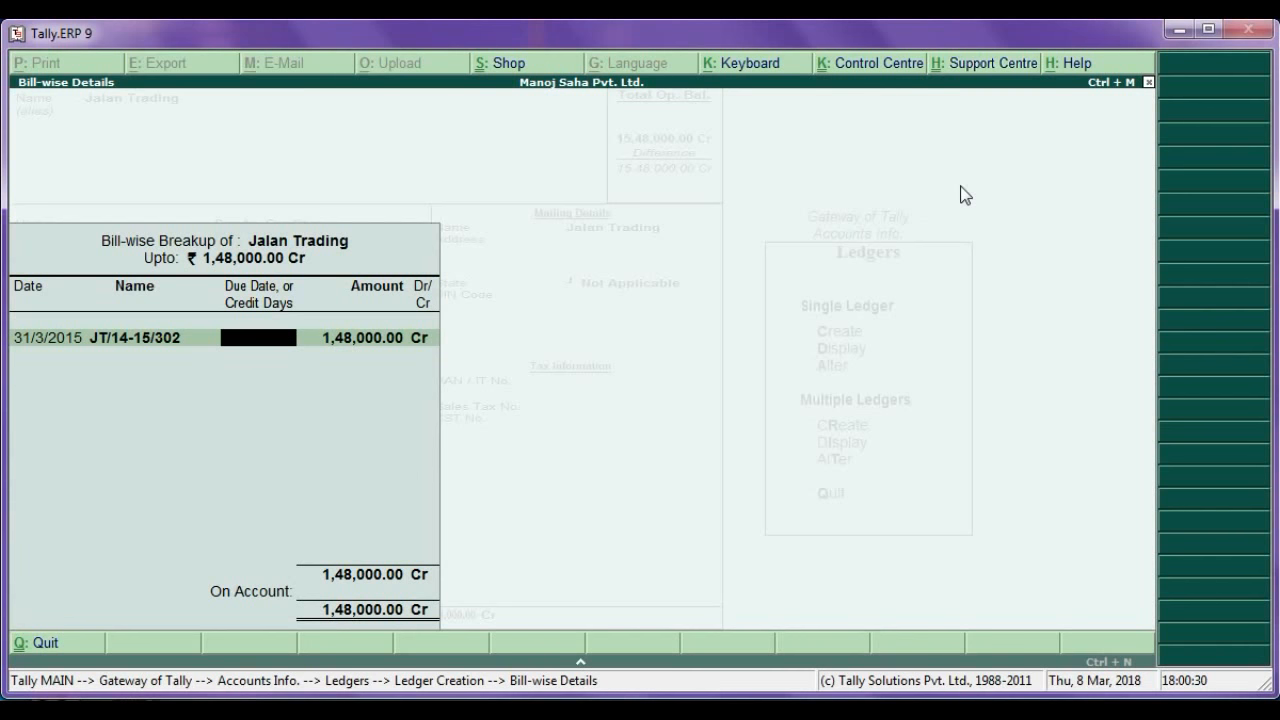
key(Return)
key(Return)
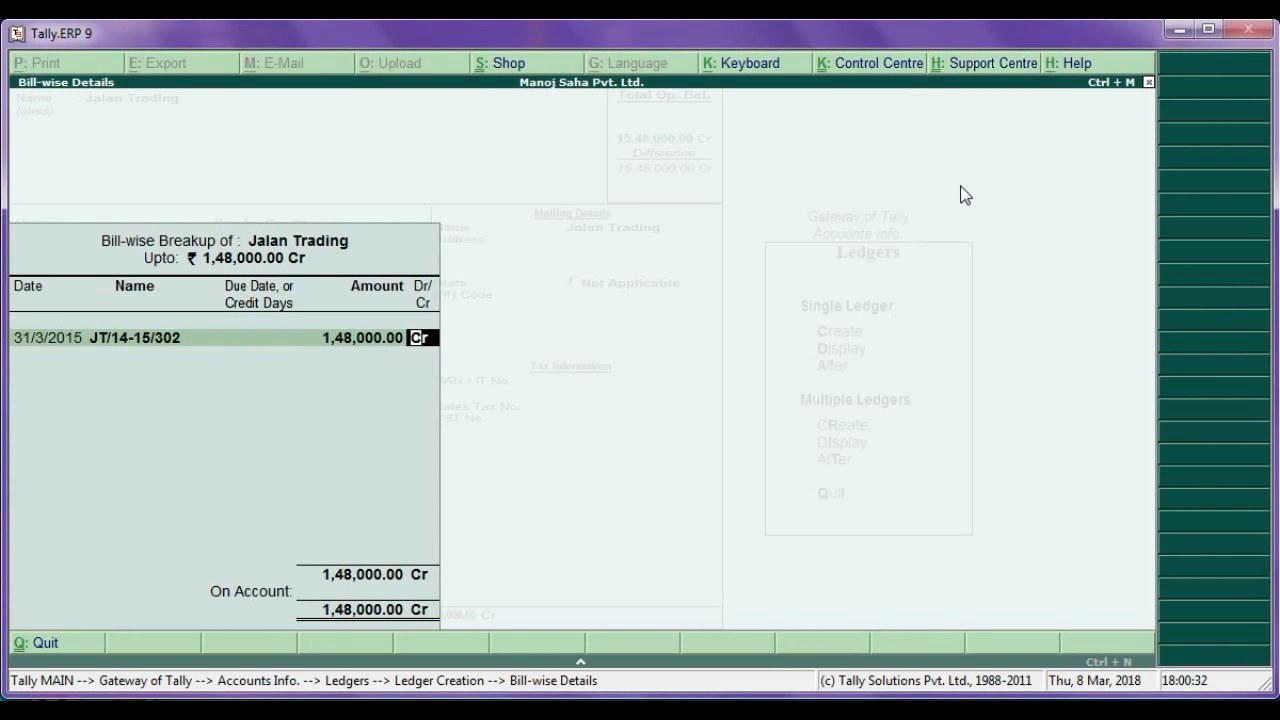
key(BackSpace)
text(8)
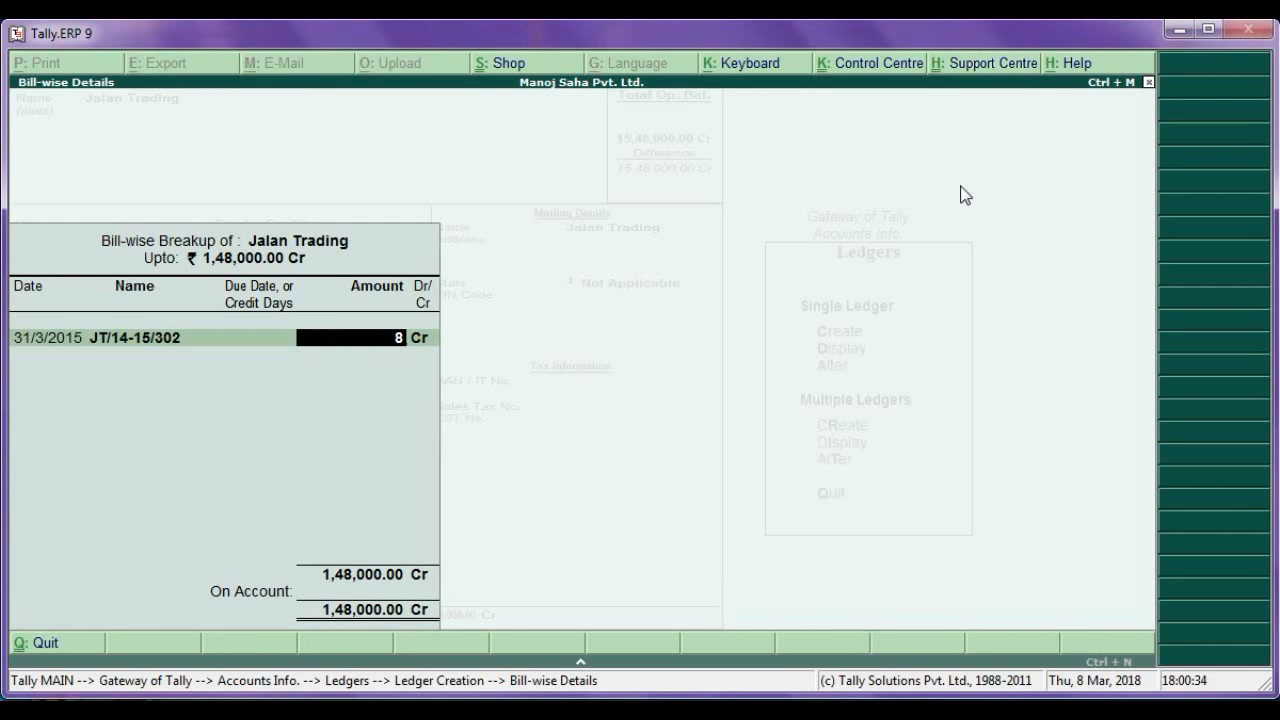
text(8,000)
key(Return)
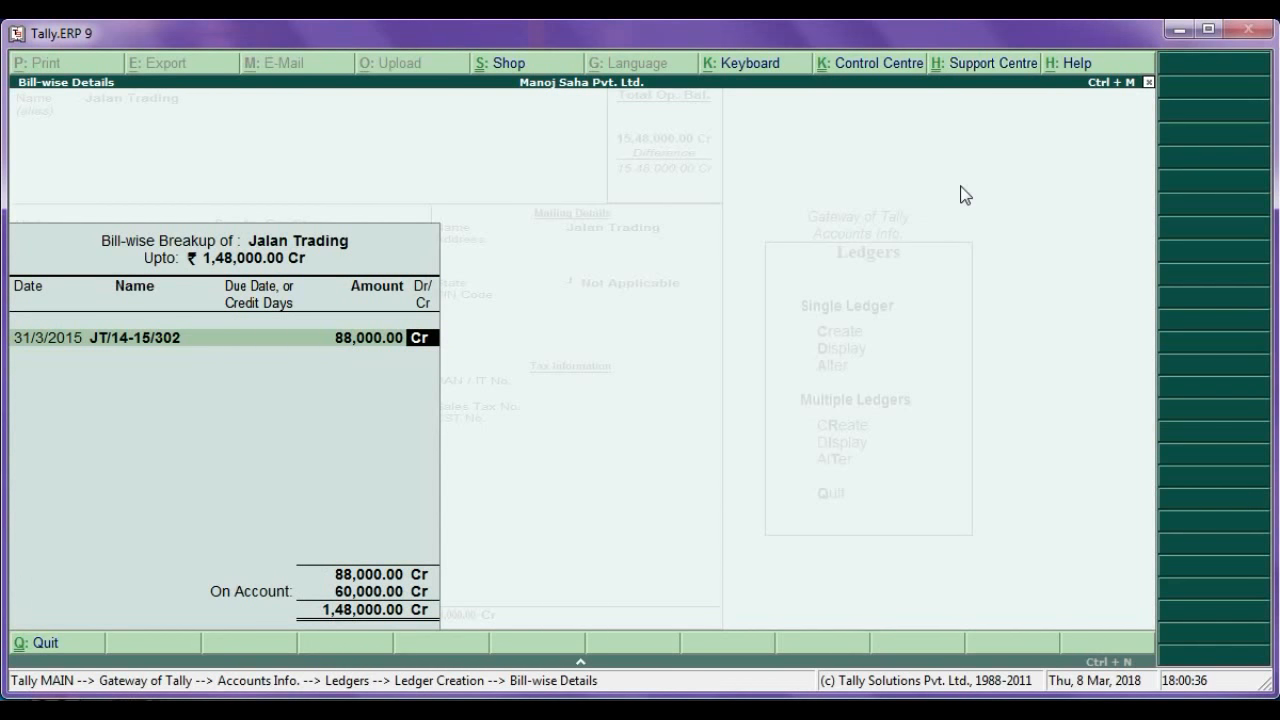
key(Return)
Add bill JT/14-15/330 dated 31-3-2015 with no due date for 60,000 Cr, and save the Jalan Trading ledger
text(31-3)
key(Return)
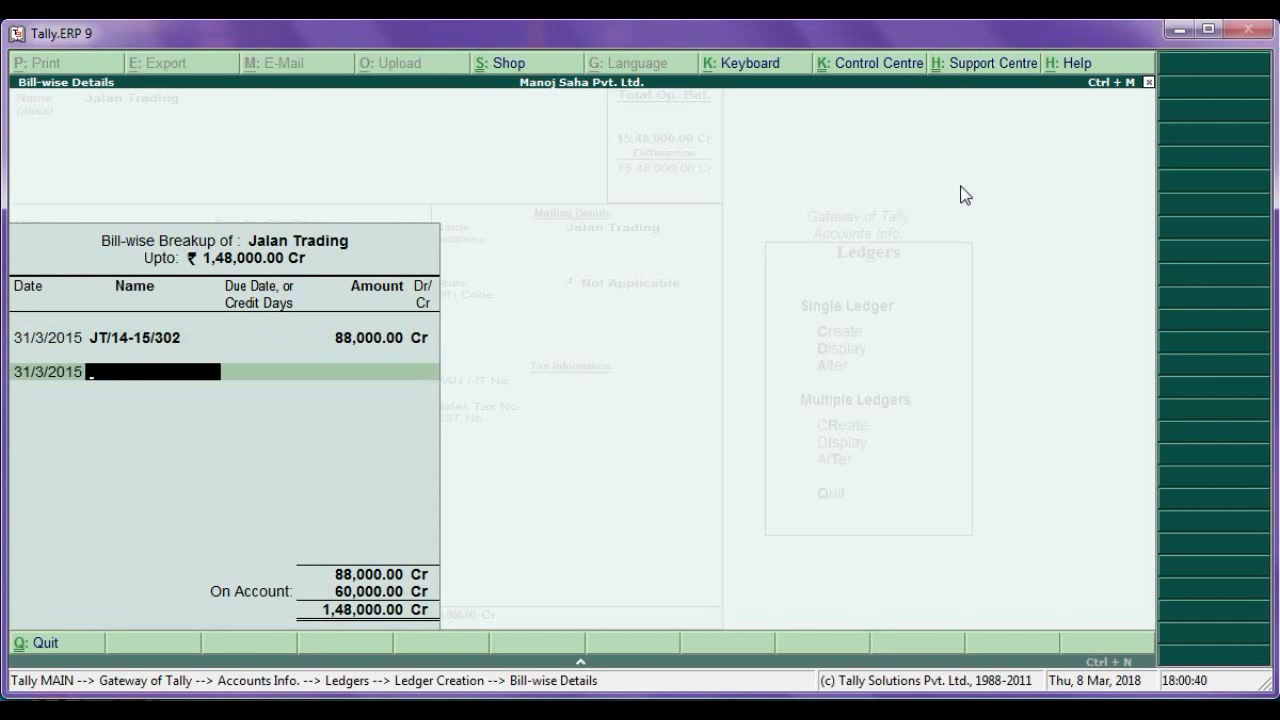
text(JT/14-15/330)
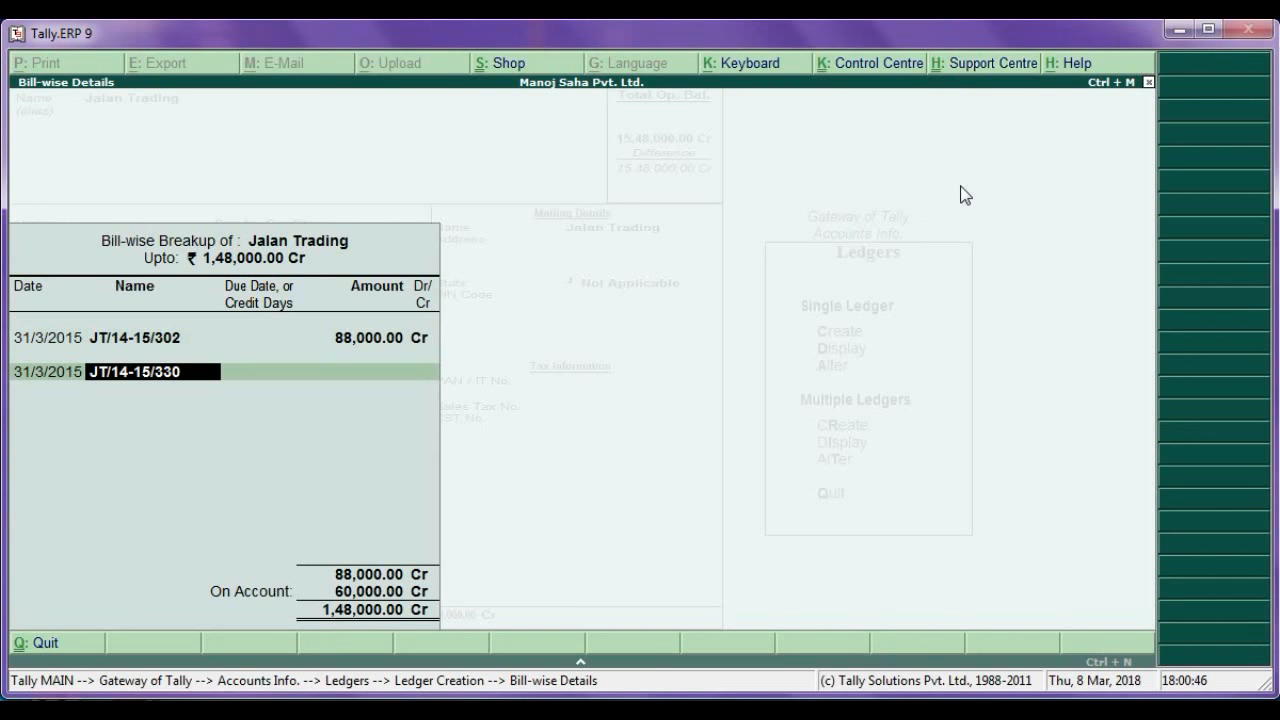
key(Return)
key(Delete)
key(Delete)
key(Delete)
key(Delete)
key(Delete)
key(Delete)
key(Delete)
key(Delete)
key(Delete)
key(Delete)
key(Delete)
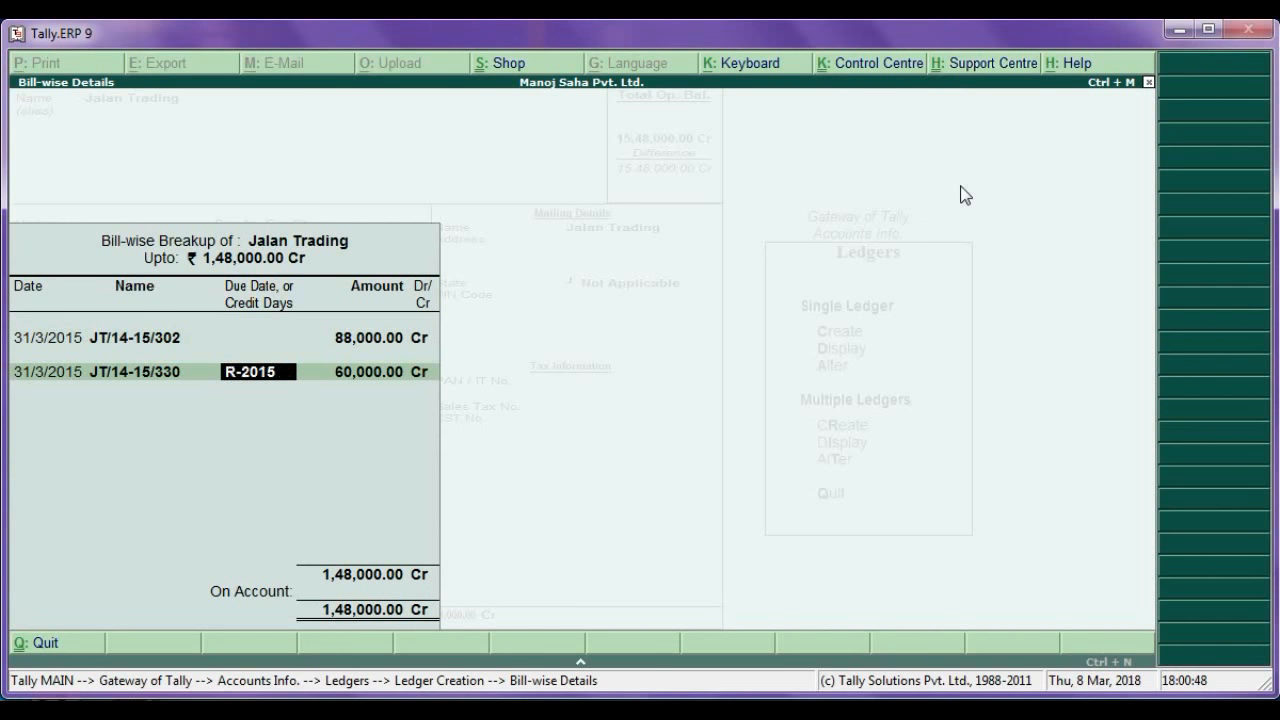
key(Return)
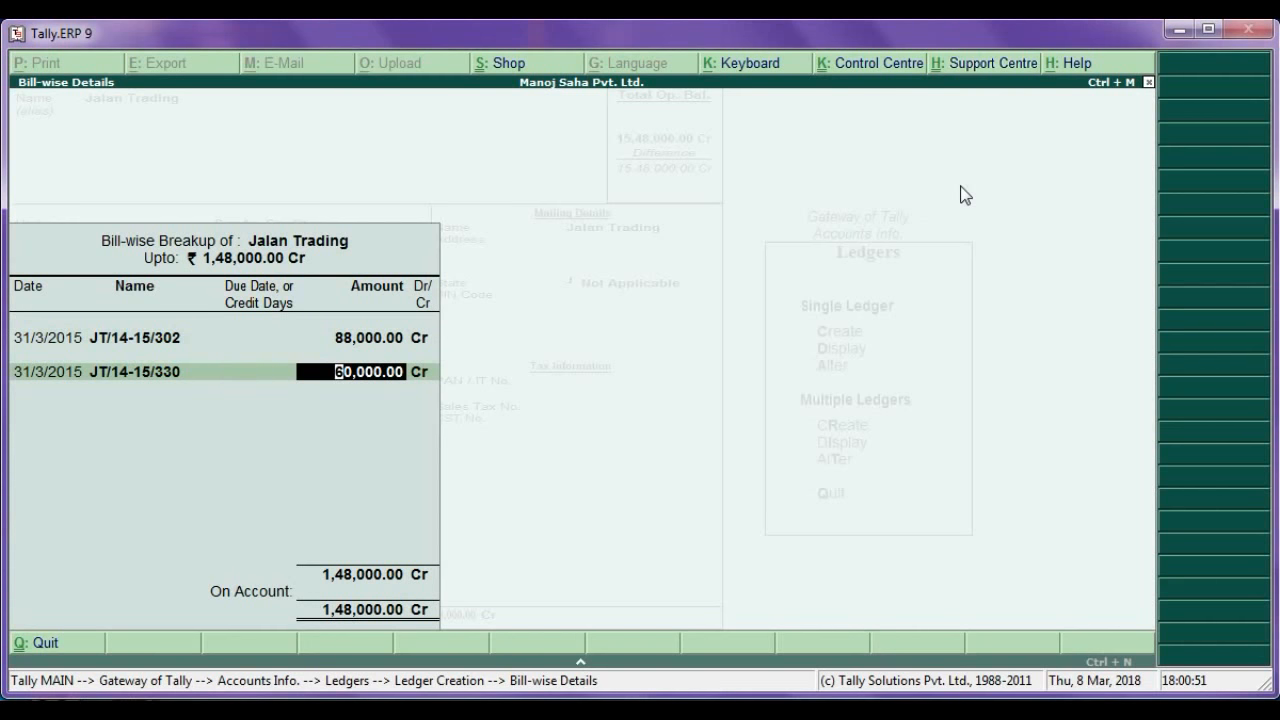
key(Return)
key(Return)
key(Return)
key(Return)
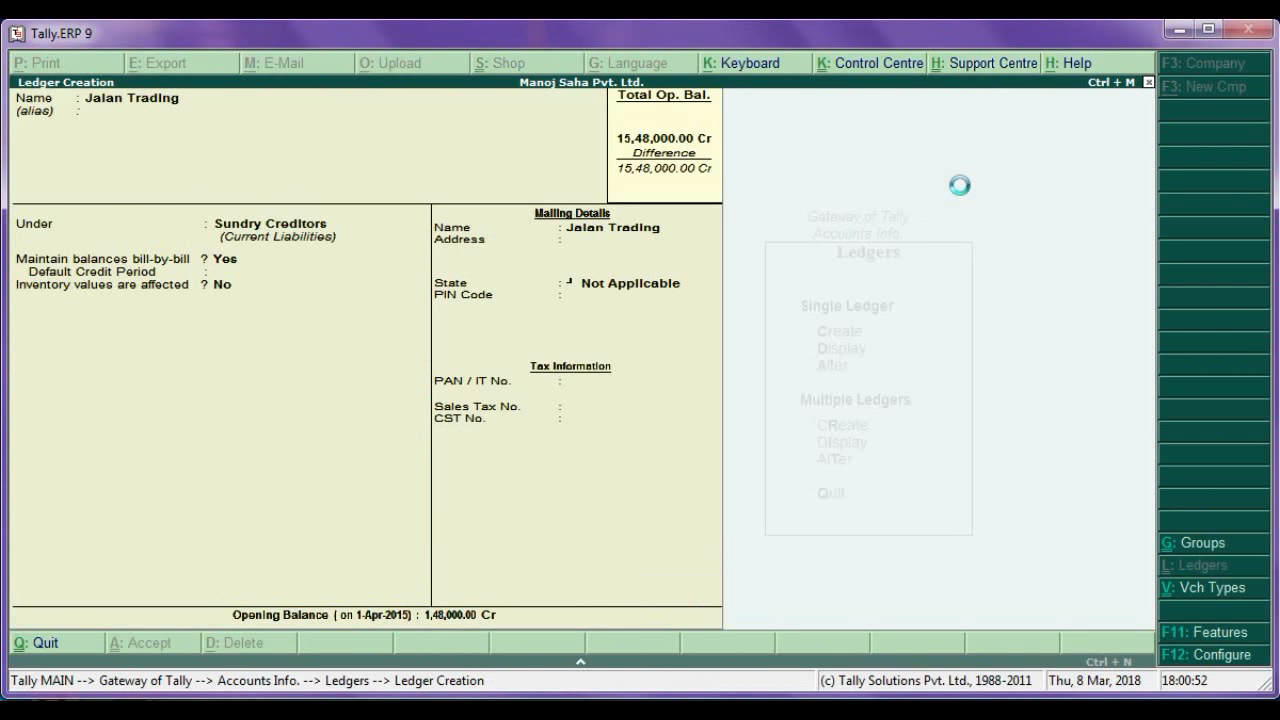
Start a ledger named Computer World under the Sundry Creditors group
text(Computer World)
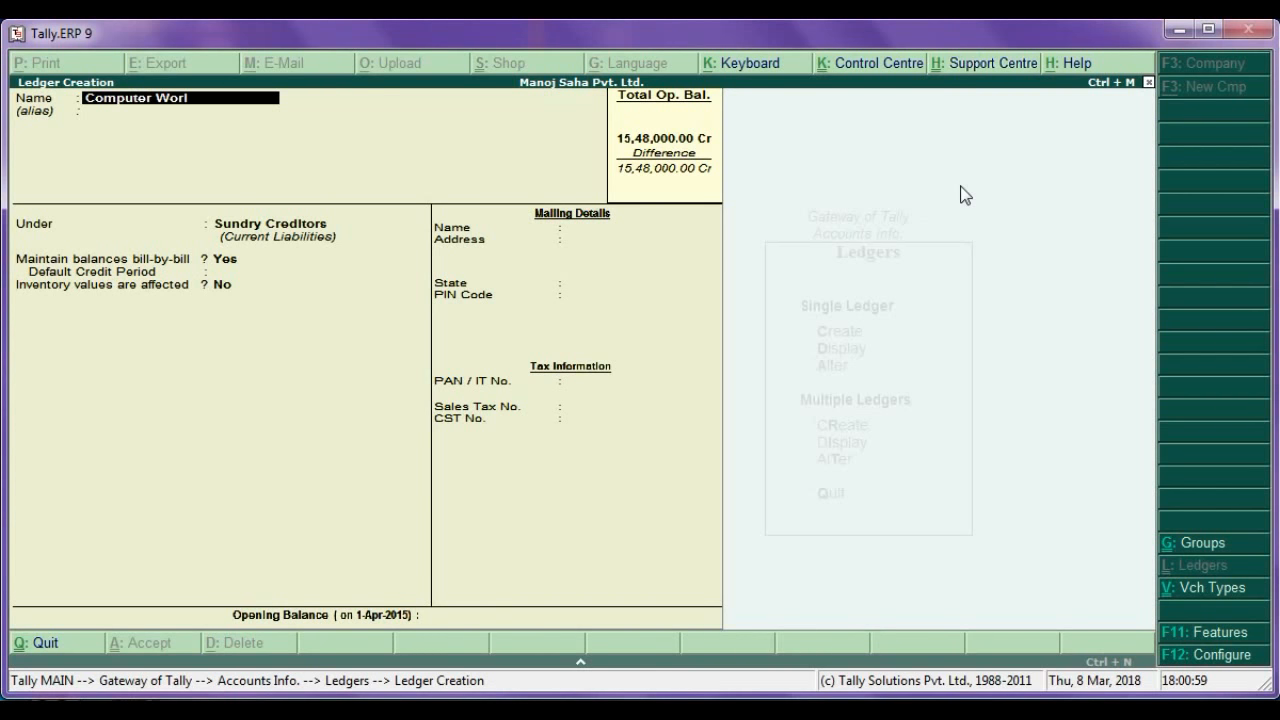
key(Return)
key(Return)
key(Return)
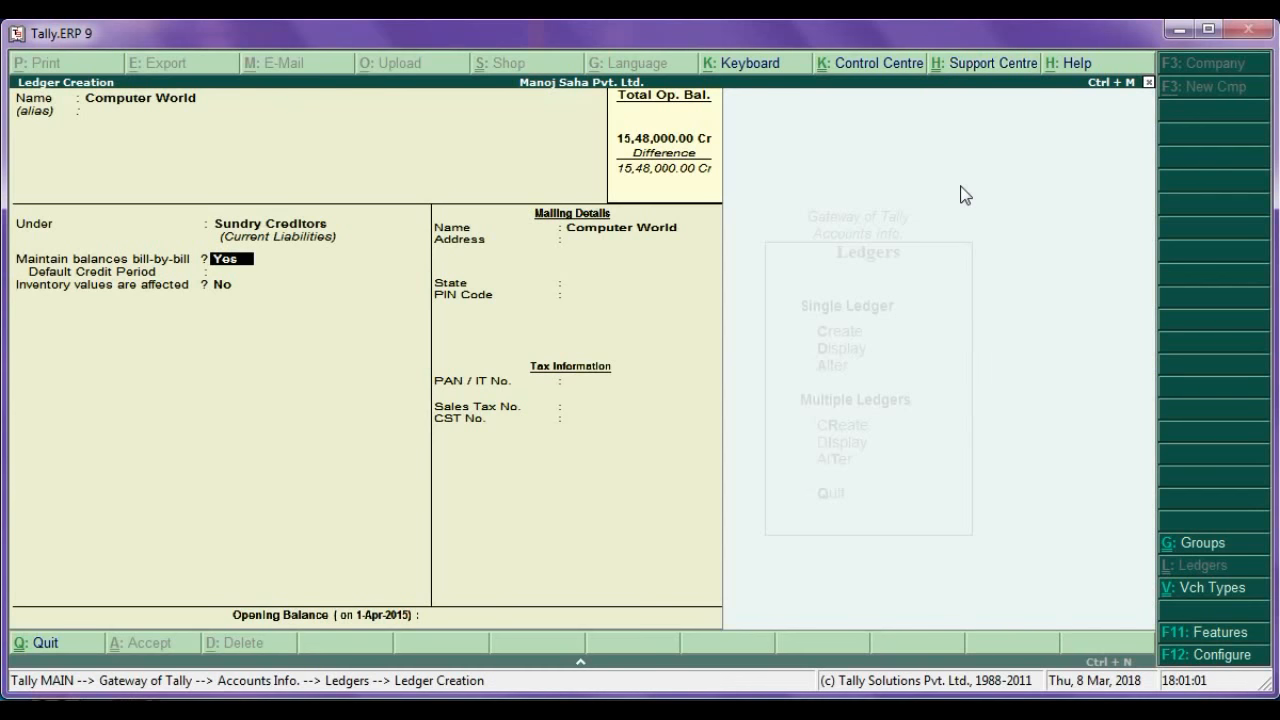
Keep bill-by-bill balances on for Computer World and enter a credit opening balance of 65,000
key(Return)
key(Return)
key(Return)
key(Return)
key(Return)
key(Return)
key(Return)
key(Return)
key(Return)
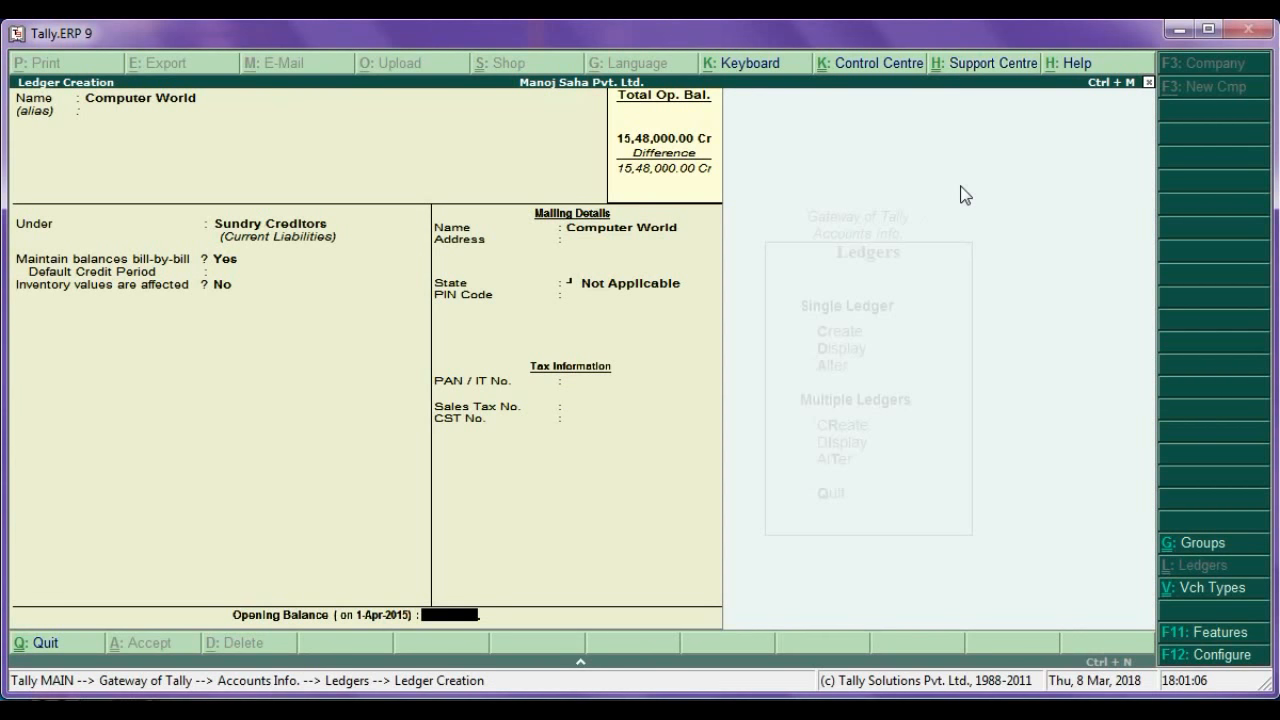
text(65000)
key(Return)
key(Return)
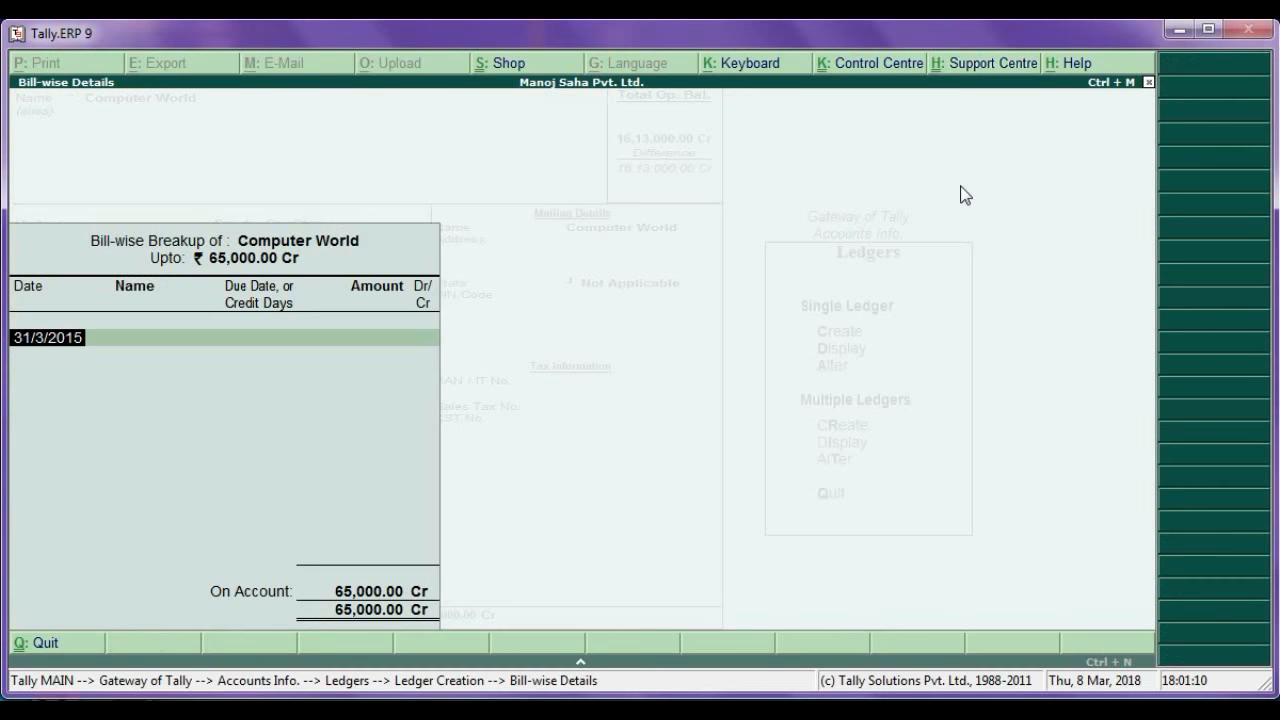
Add bill CW/14-15/165 dated 31-3-2015 to the Computer World breakup with no due date and an amount of 25,000 Cr
key(Return)
text(CW/)
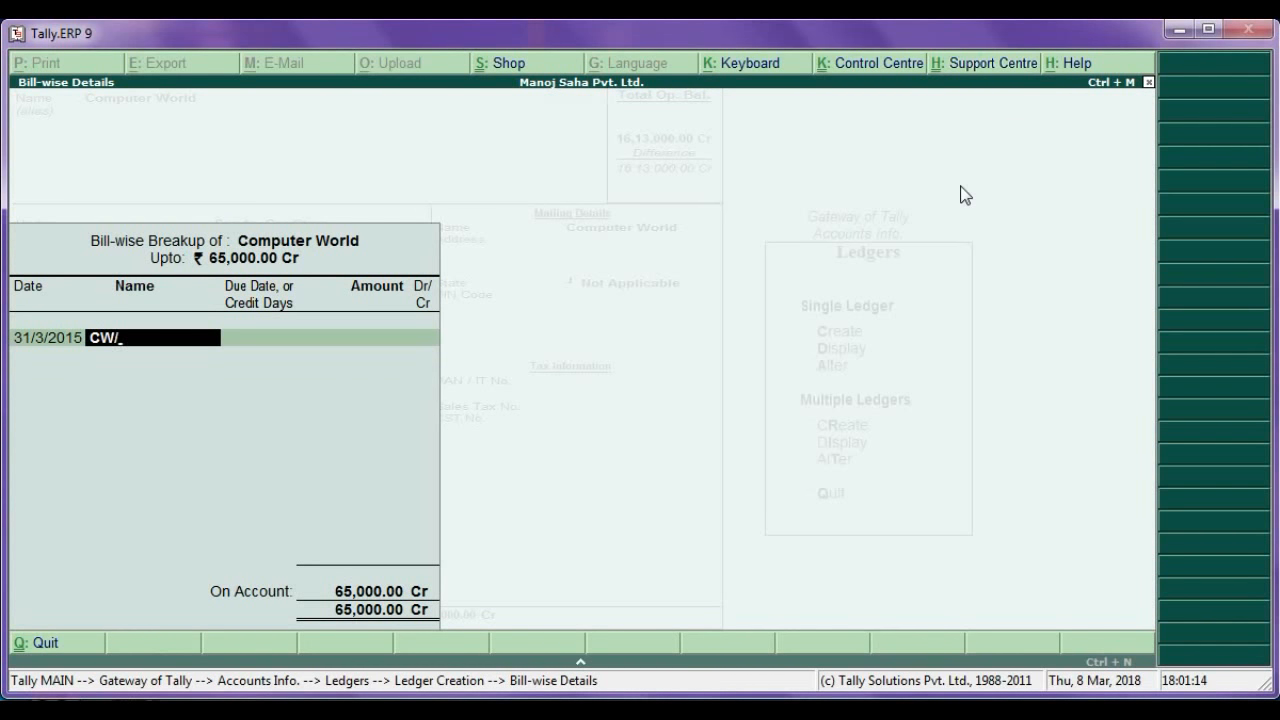
text(14-15/165)
key(Return)
key(Delete)
key(Delete)
key(Delete)
key(Delete)
key(Delete)
key(Delete)
key(Delete)
key(Delete)
key(Delete)
key(Delete)
key(Delete)
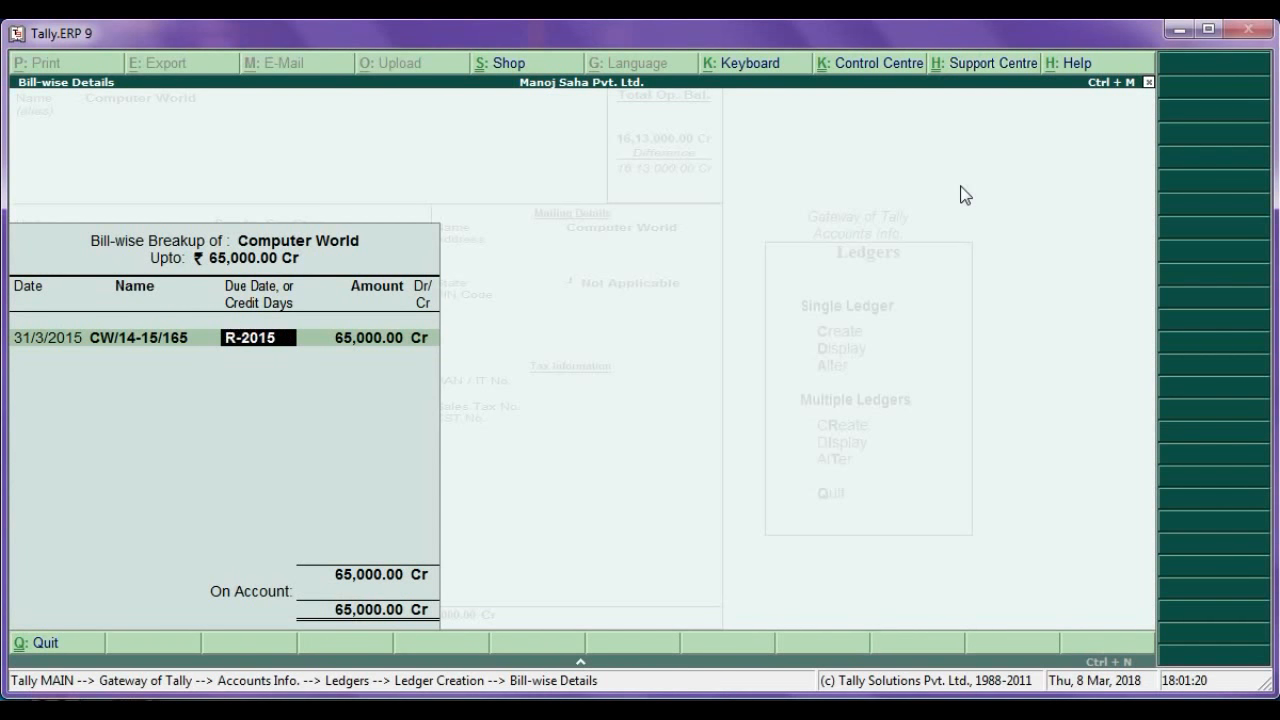
key(Return)
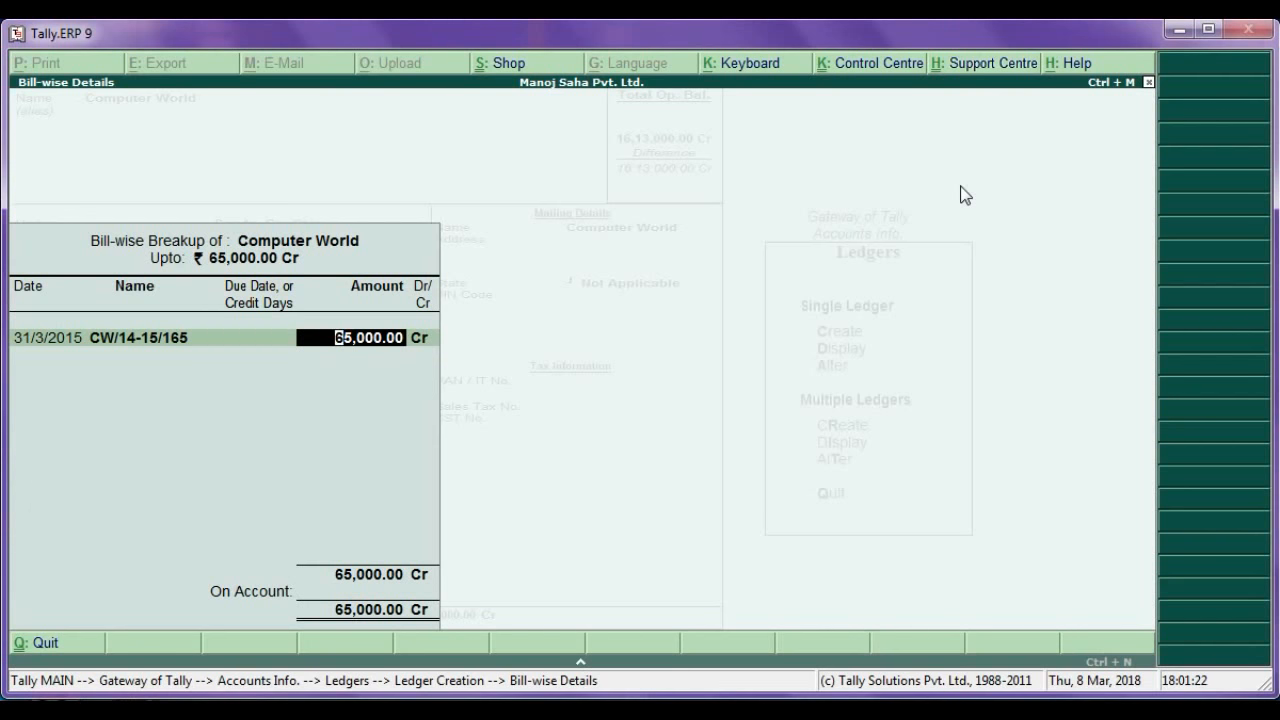
text(25000)
key(Return)
key(Return)
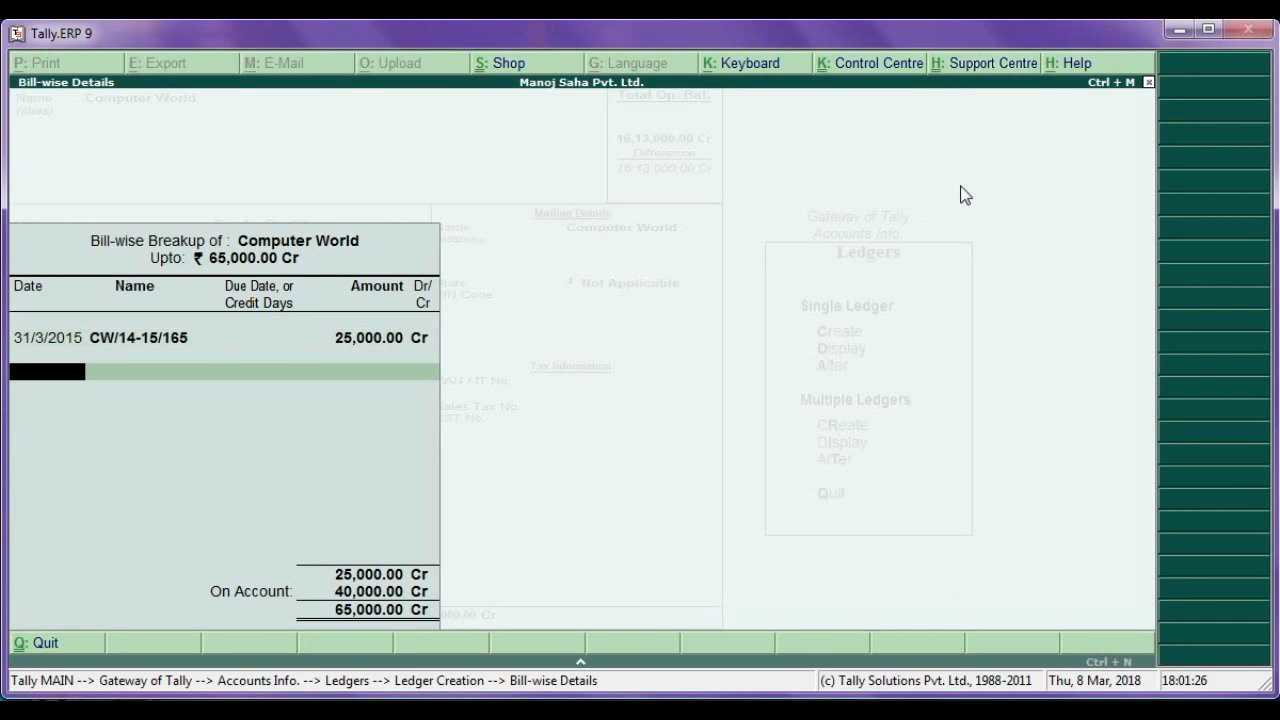
Add bill CW/14-15/210 dated 31-3-2015, due 31-Mar-2015, for 40,000 Cr, and save the Computer World ledger
text(31-3)
key(Return)
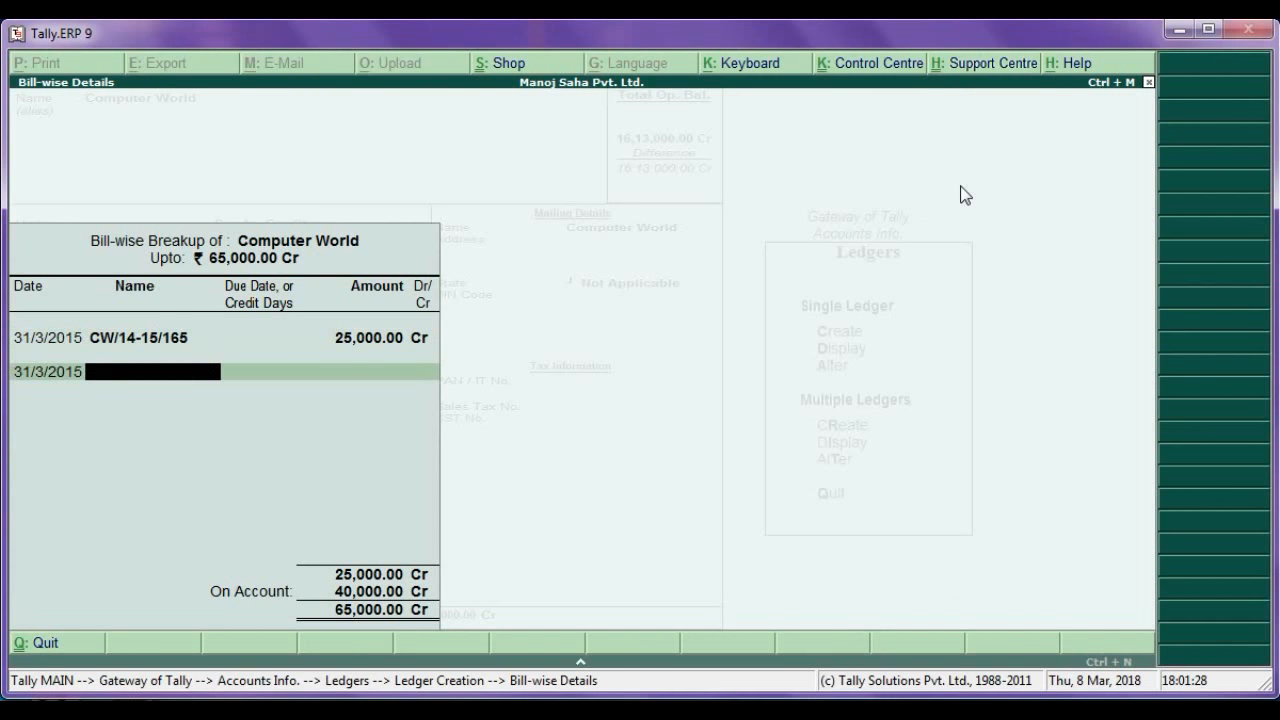
text(CW/14-15)
text(/210)
key(Return)
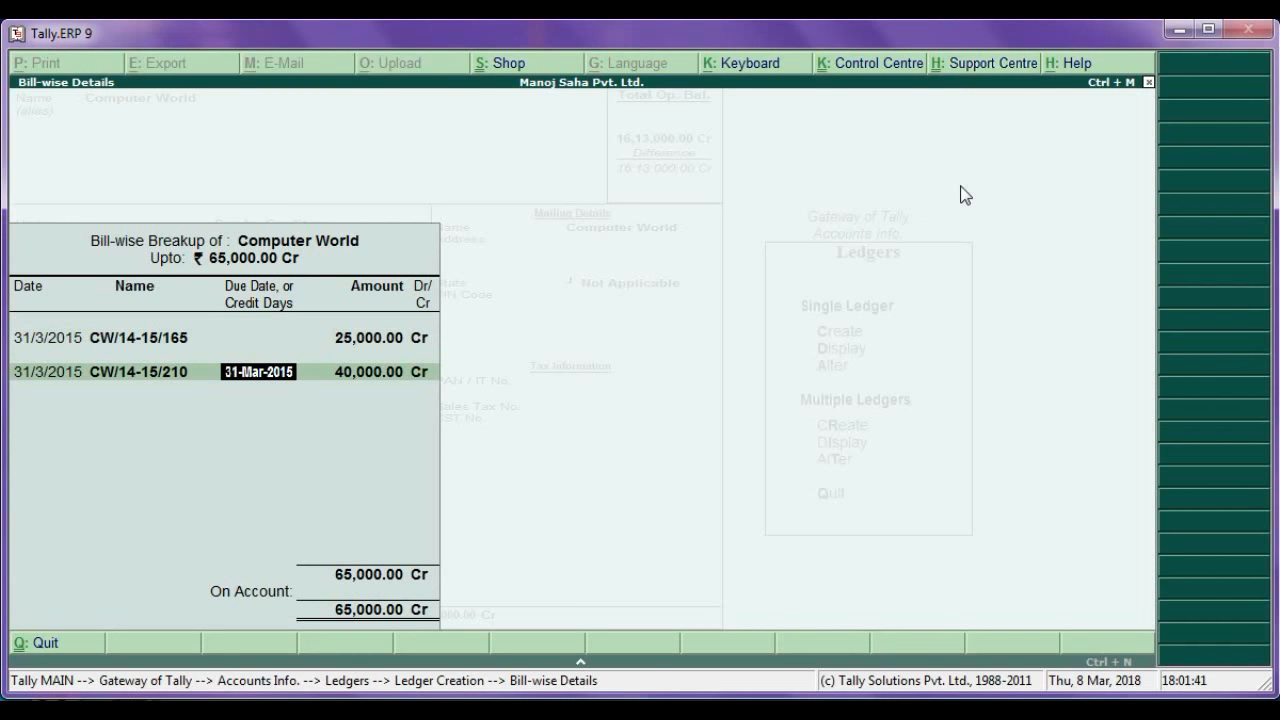
key(Return)
key(Return)
key(Return)
key(Return)
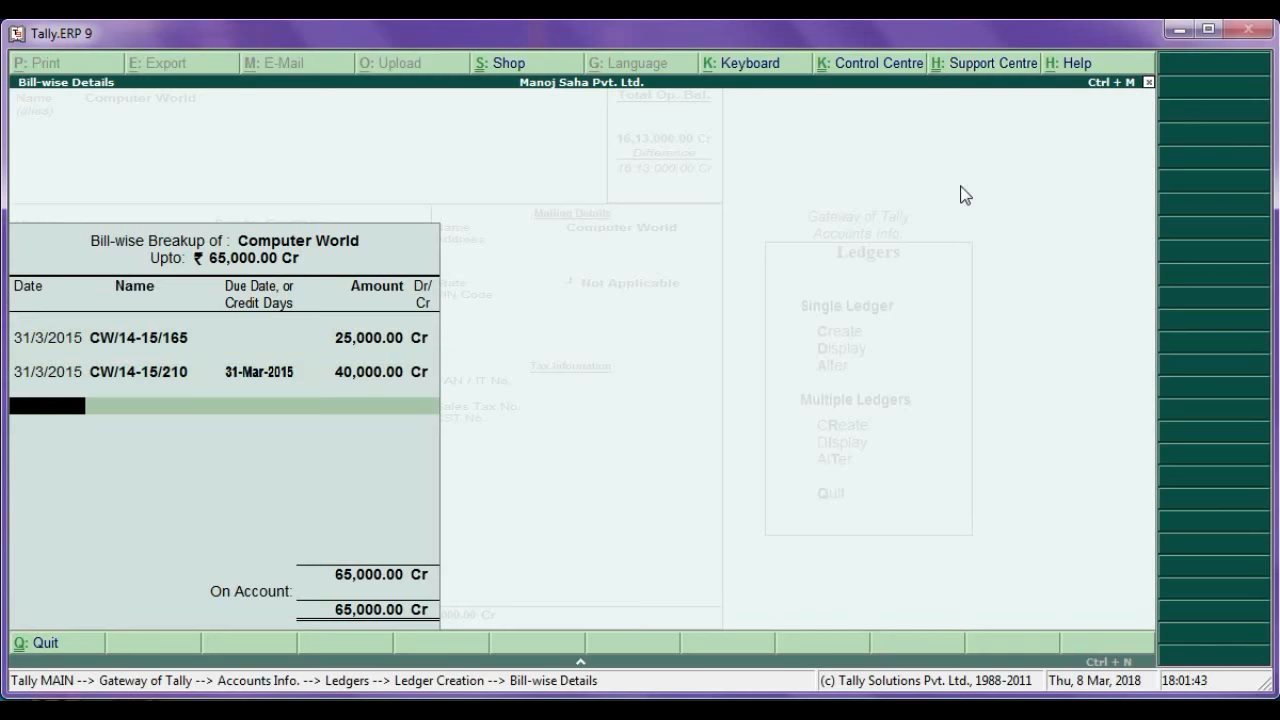
key(Return)
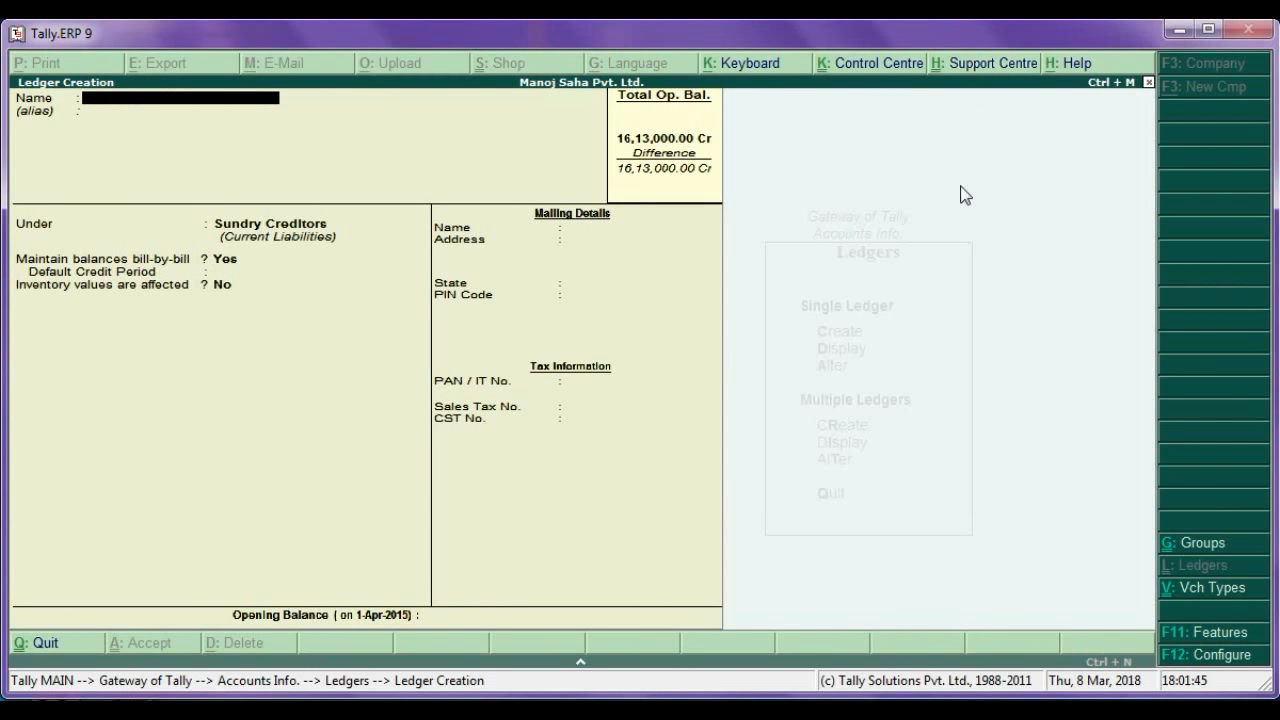
Start a ledger named Jain Computer System under the Sundry Creditors group
text(Jain Computer System)
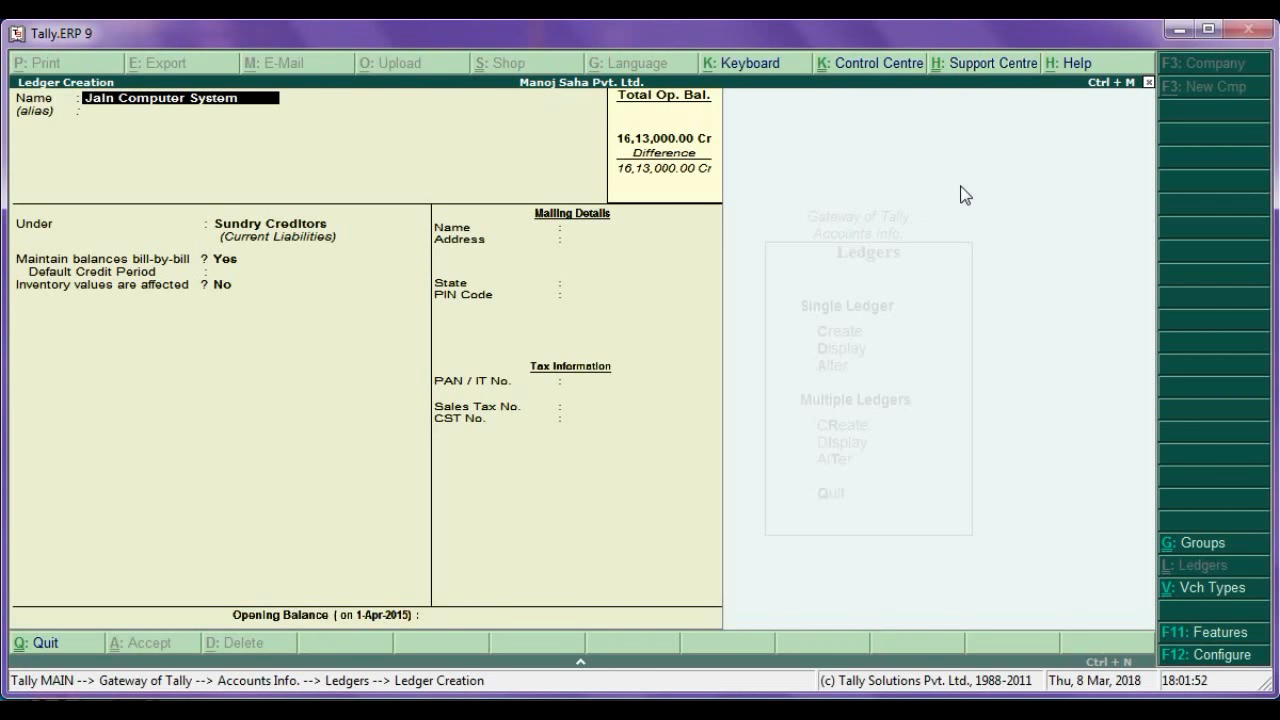
key(Return)
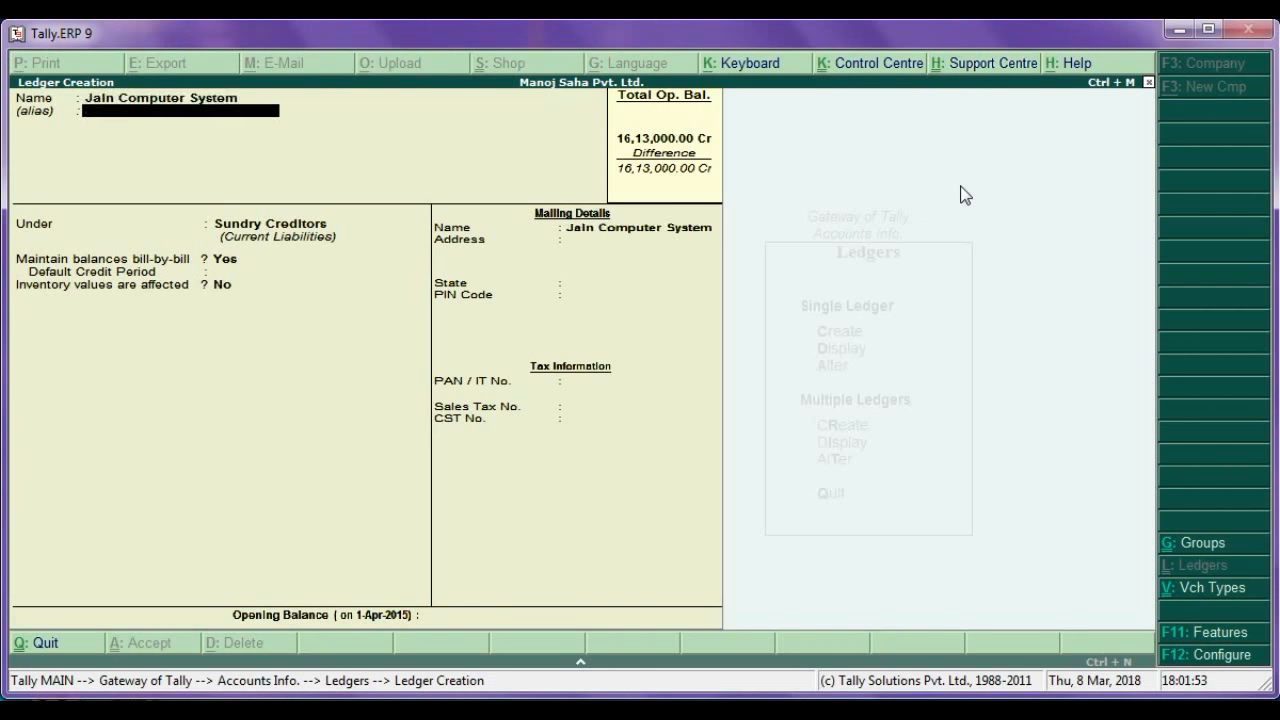
key(Return)
key(Return)
Keep bill-by-bill balances on for Jain Computer System and enter a credit opening balance of 1,00,000
key(Return)
key(Return)
key(Return)
key(Return)
key(Return)
key(Return)
key(Return)
key(Return)
key(Return)
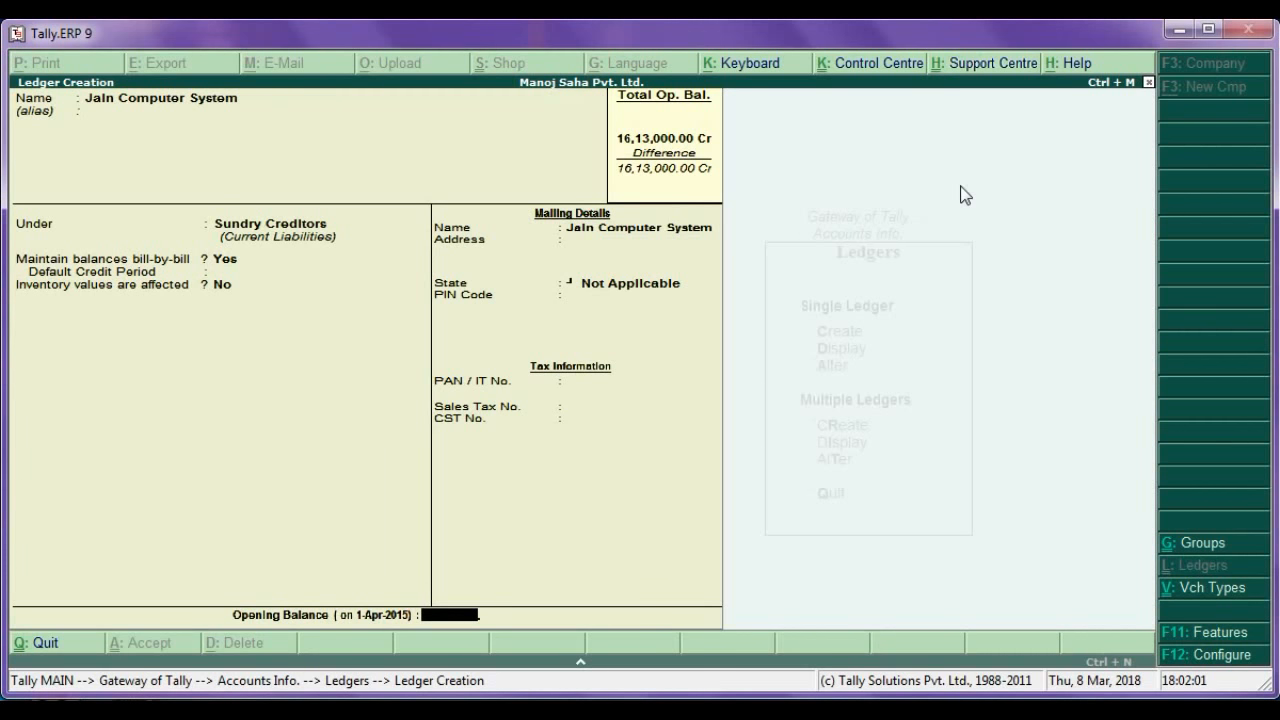
text(100000)
key(Return)
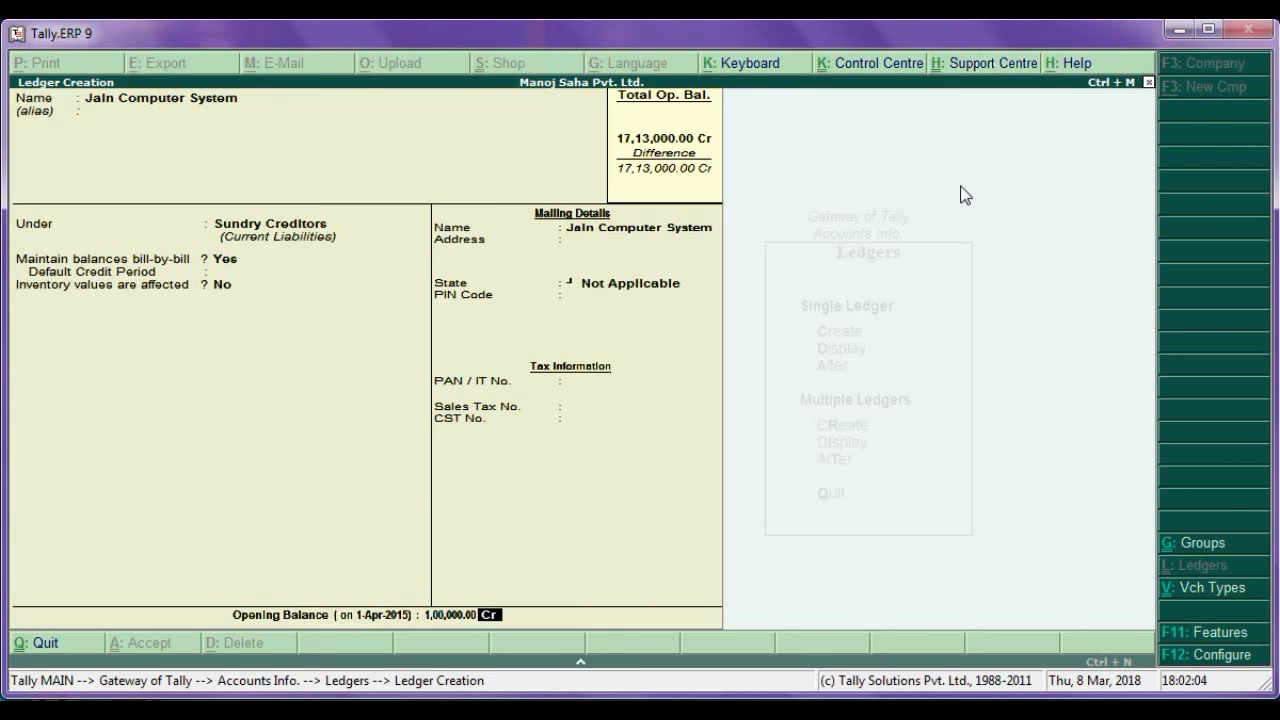
key(Return)
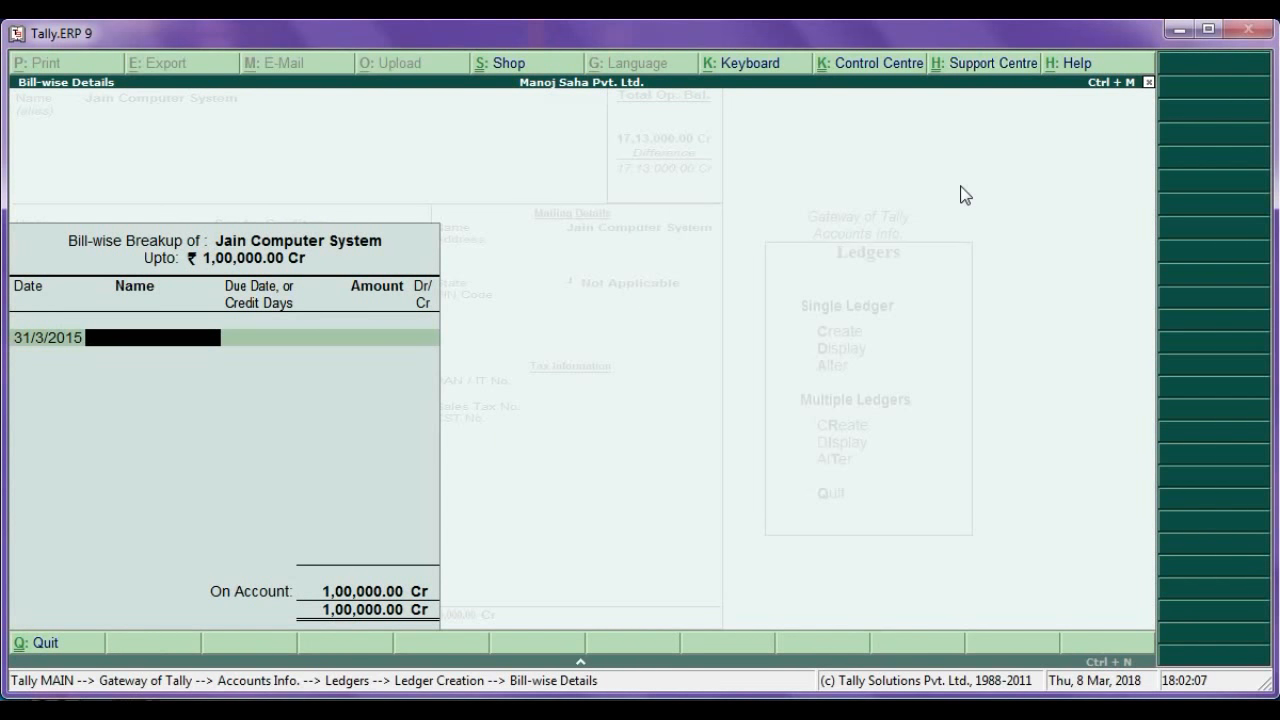
Add bill JC/14-15/165 to the Jain Computer System breakup with no due date and an amount of 25,000 Cr
text(JC/14-15/165)
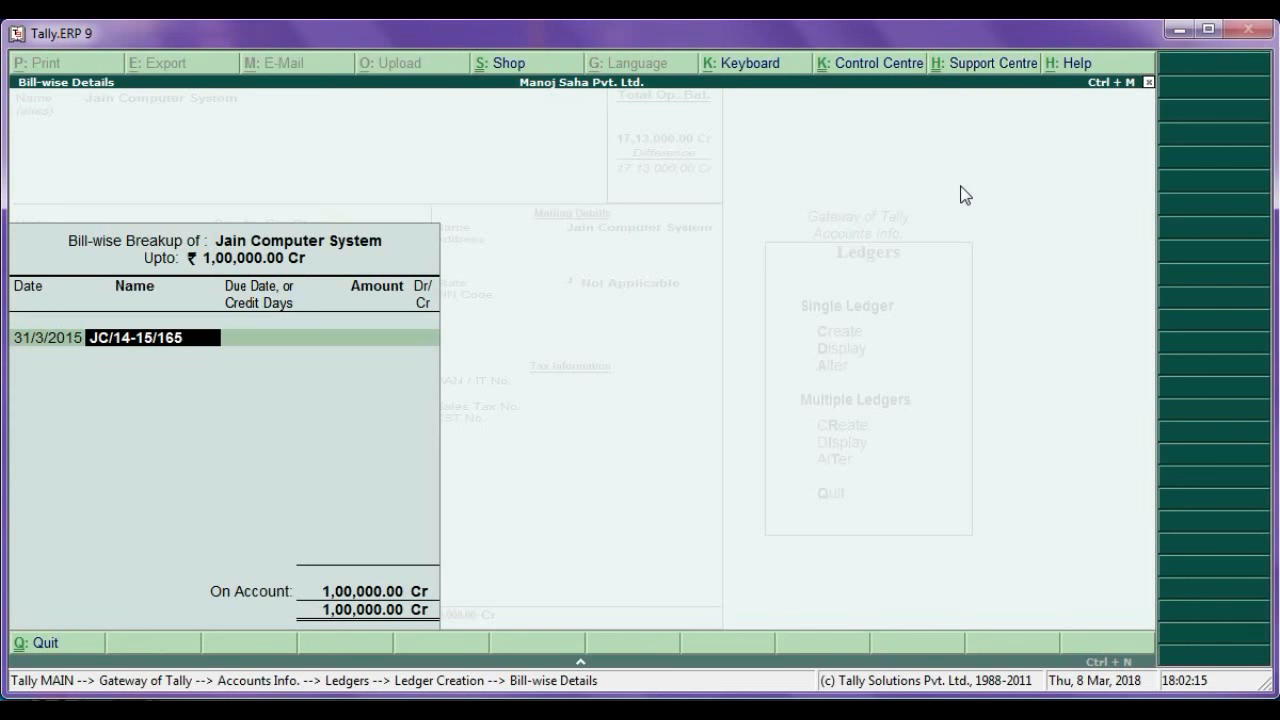
key(Return)
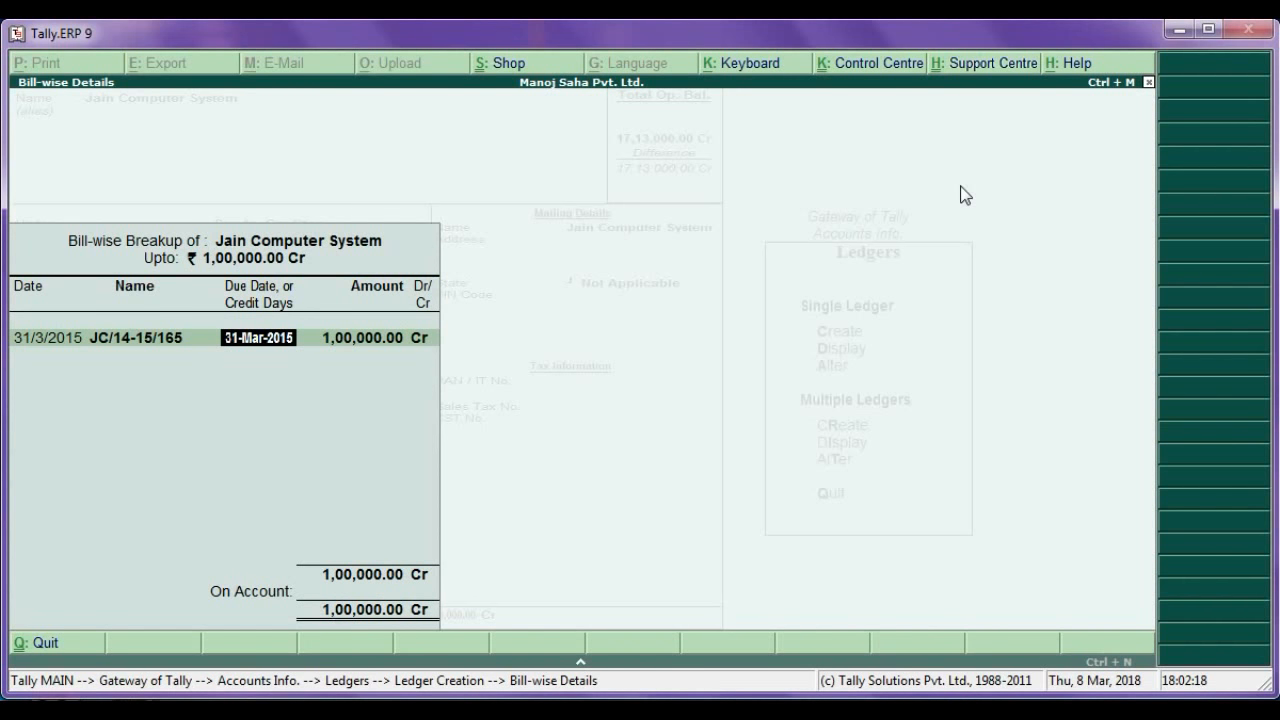
key(Delete)
key(Delete)
key(Delete)
key(Delete)
key(Delete)
key(Delete)
key(Delete)
key(Delete)
key(Delete)
key(Delete)
key(Delete)
key(Return)
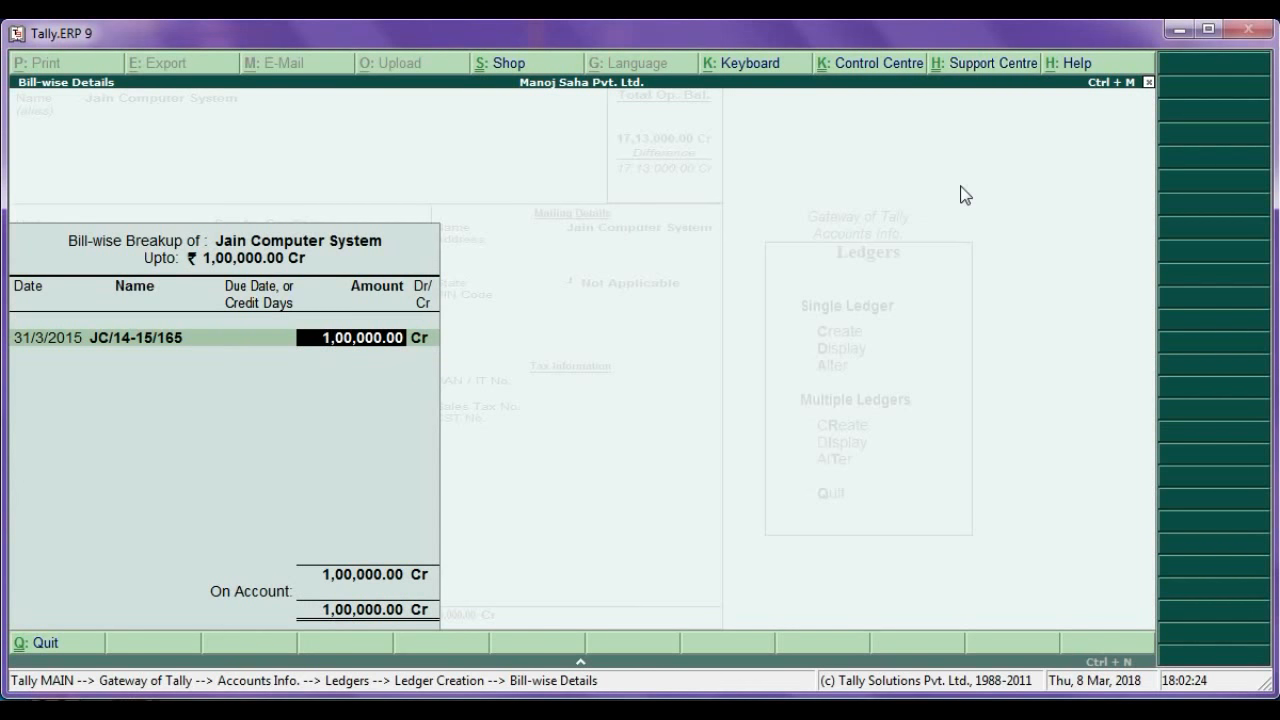
text(25000)
key(Return)
key(Return)
Add bill JC/14-15/210 dated 31-3-2015 with no due date for 45,000 Cr
text(31-3)
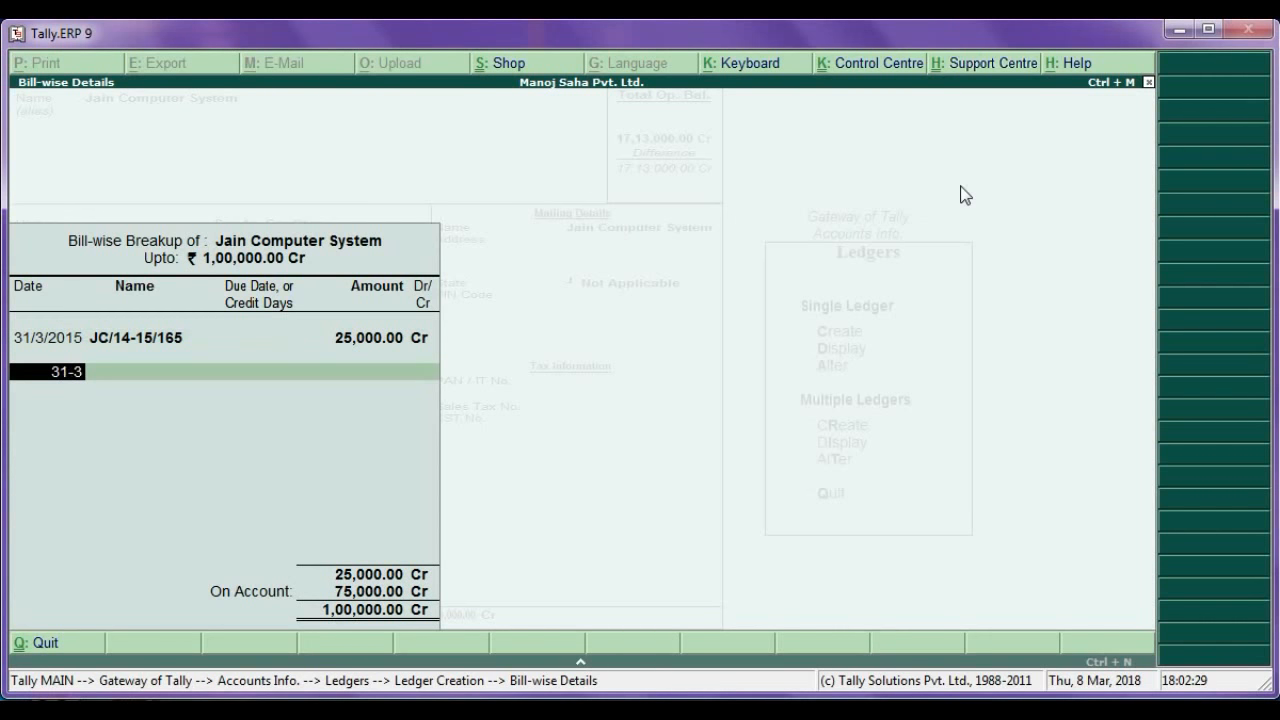
key(Return)
text(J)
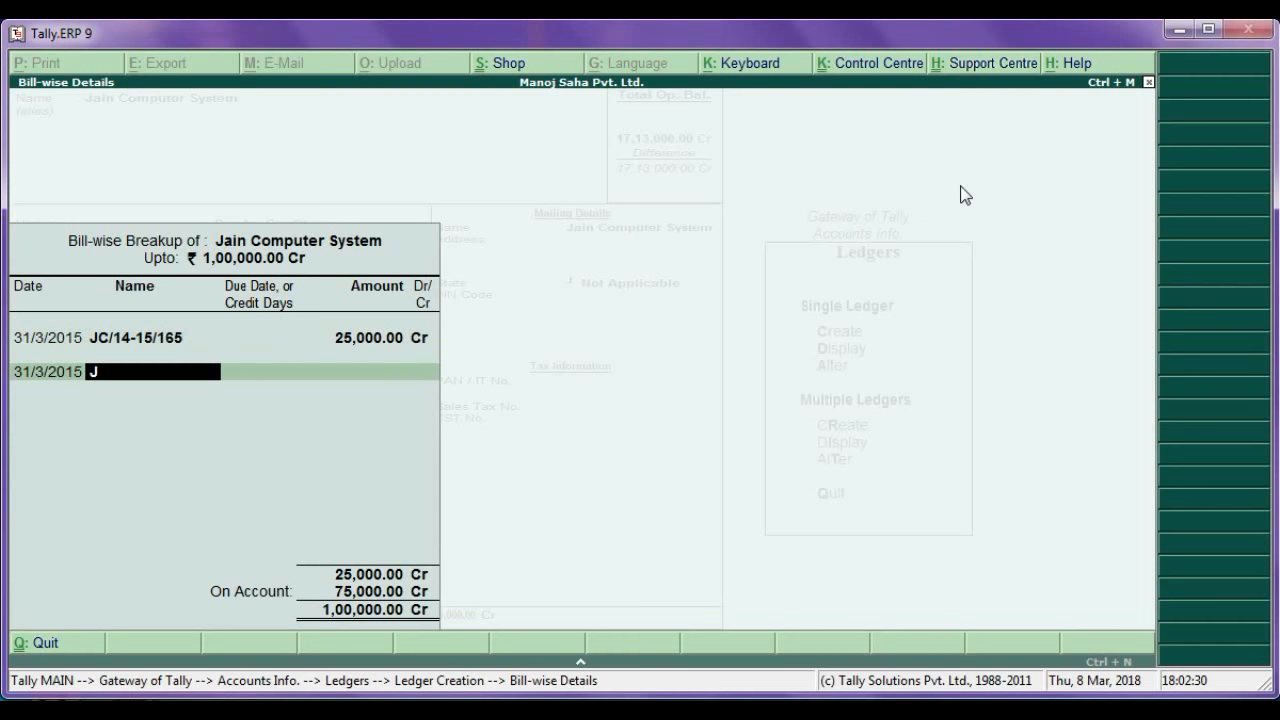
text(C/14-15/210)
key(Return)
key(Delete)
key(Delete)
key(Delete)
key(Delete)
key(Delete)
key(Delete)
key(Delete)
key(Delete)
key(Delete)
key(Delete)
key(Delete)
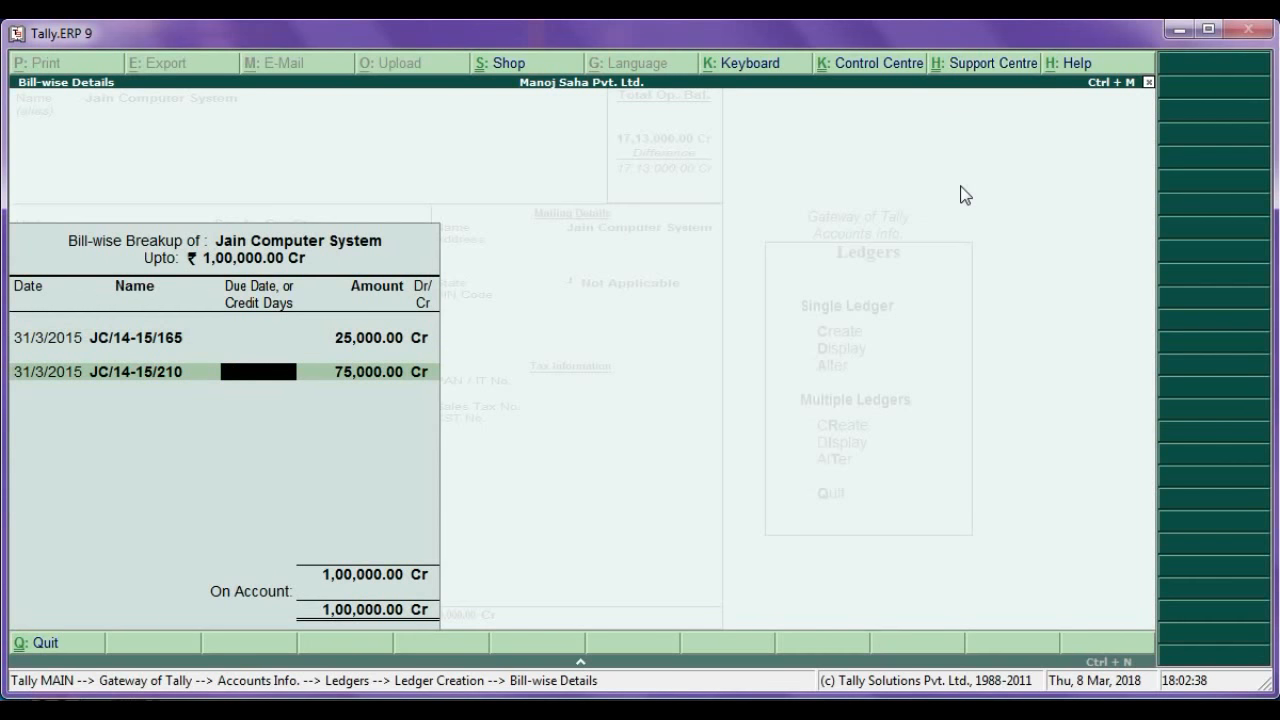
key(Return)
text(45)
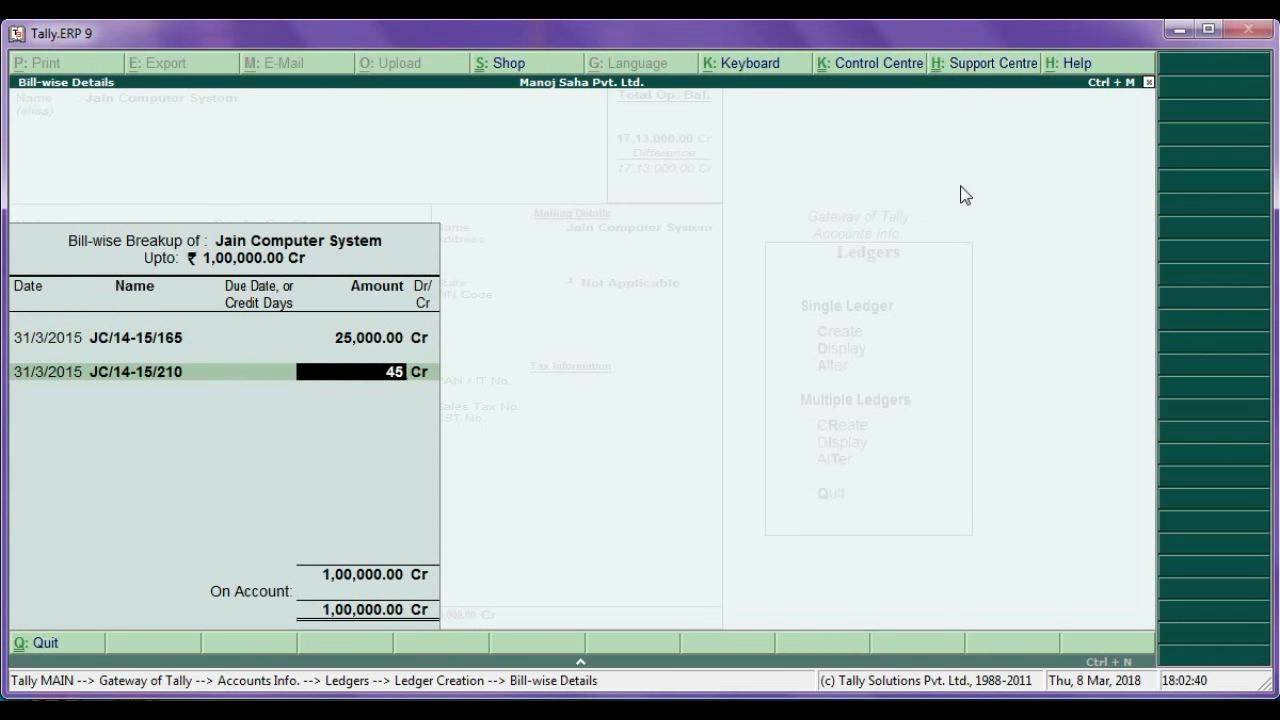
text(000)
key(Return)
key(Return)
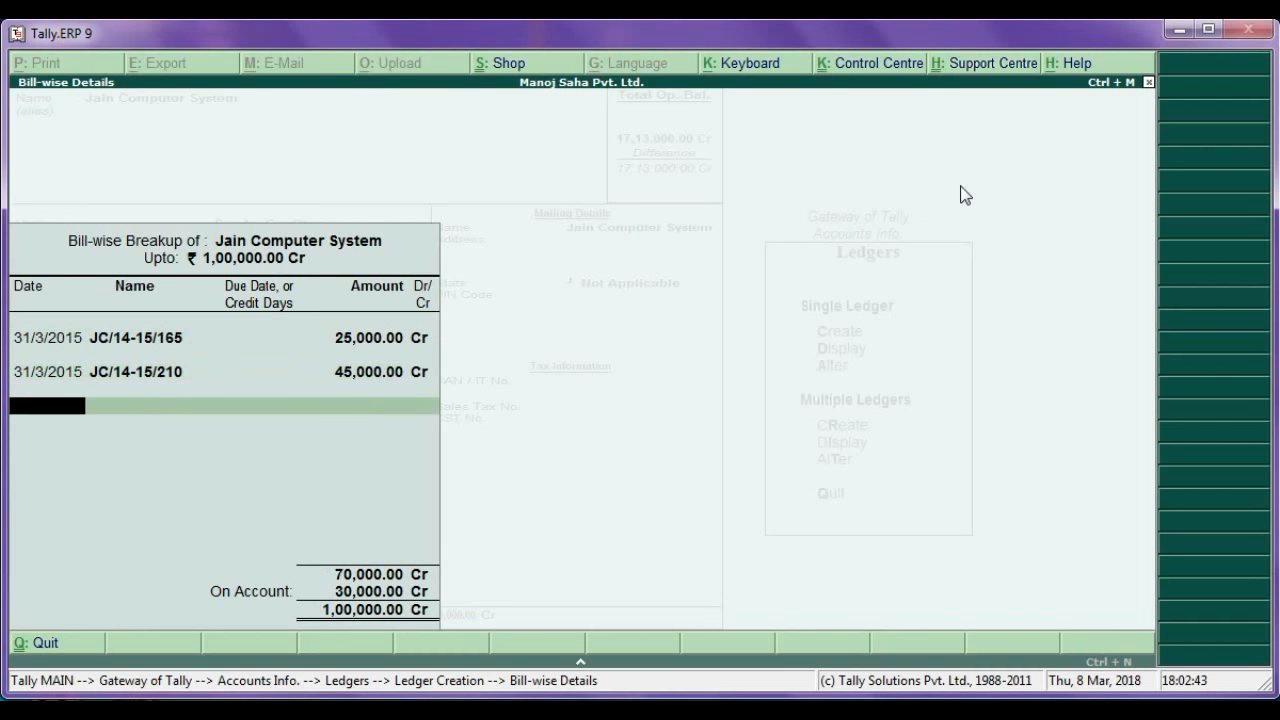
Add bill JC/14-15/302 dated 31-3-2015 with no due date for 30,000 Cr, and save the Jain Computer System ledger
text(31-3)
key(Return)
text(JC/14-15/)
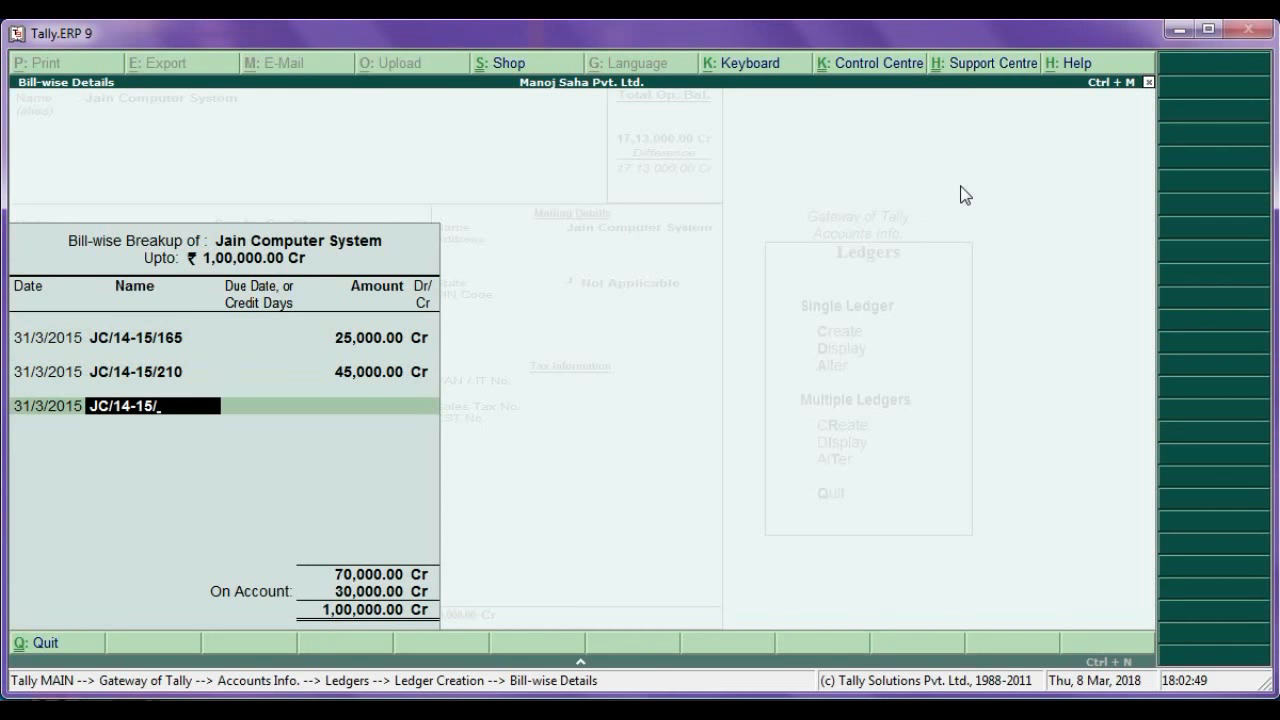
text(302)
key(Return)
key(Delete)
key(Delete)
key(Delete)
key(Delete)
key(Delete)
key(Delete)
key(Delete)
key(Delete)
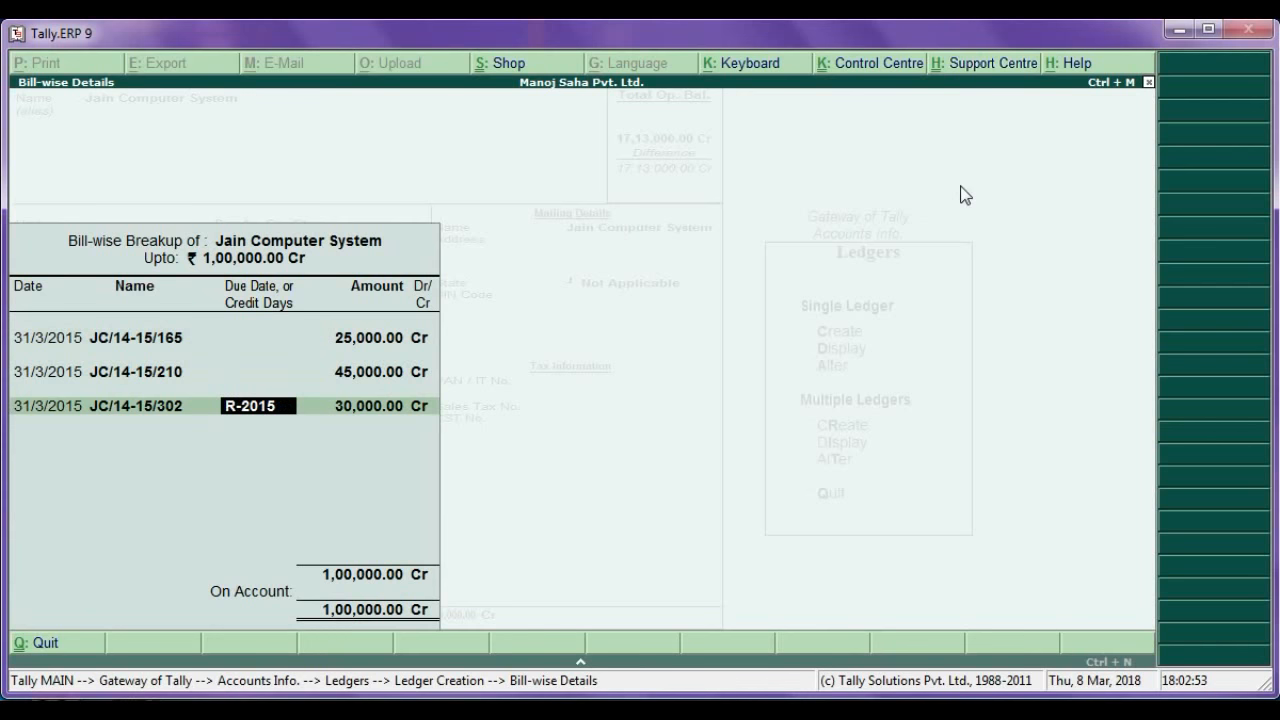
key(Delete)
key(Delete)
key(Delete)
key(Return)
key(Return)
key(Return)
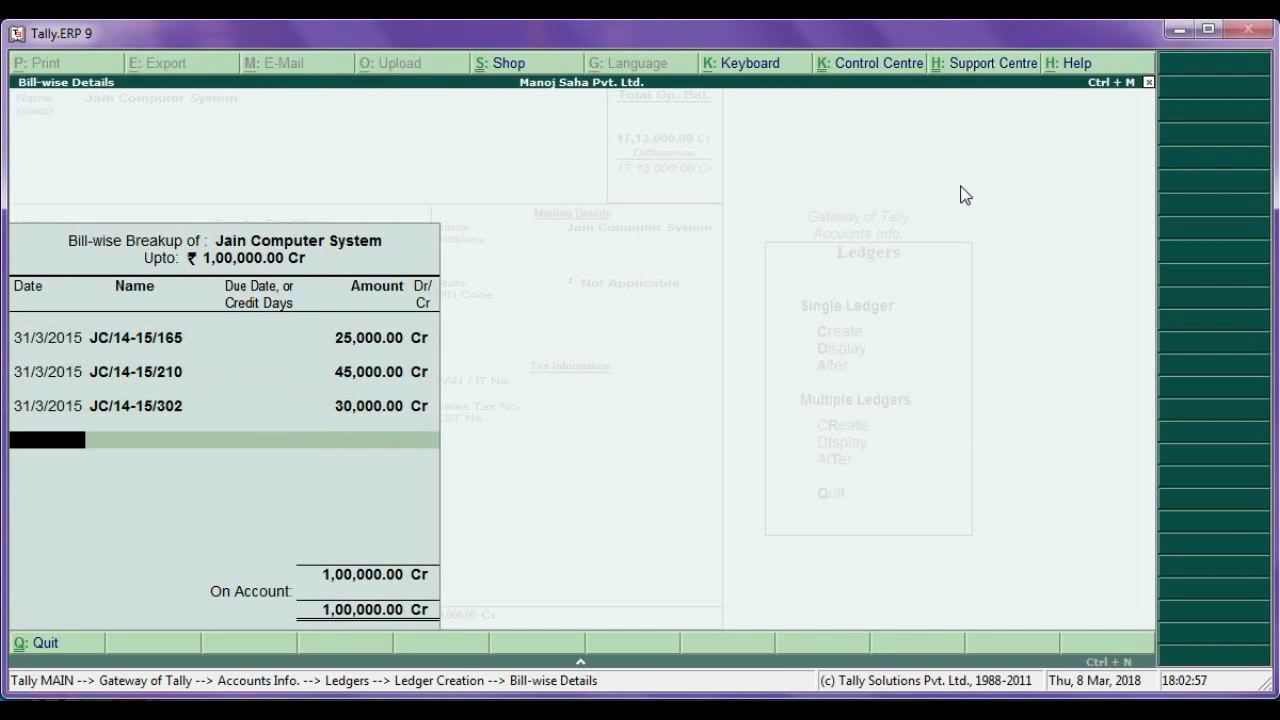
key(Return)
key(Return)
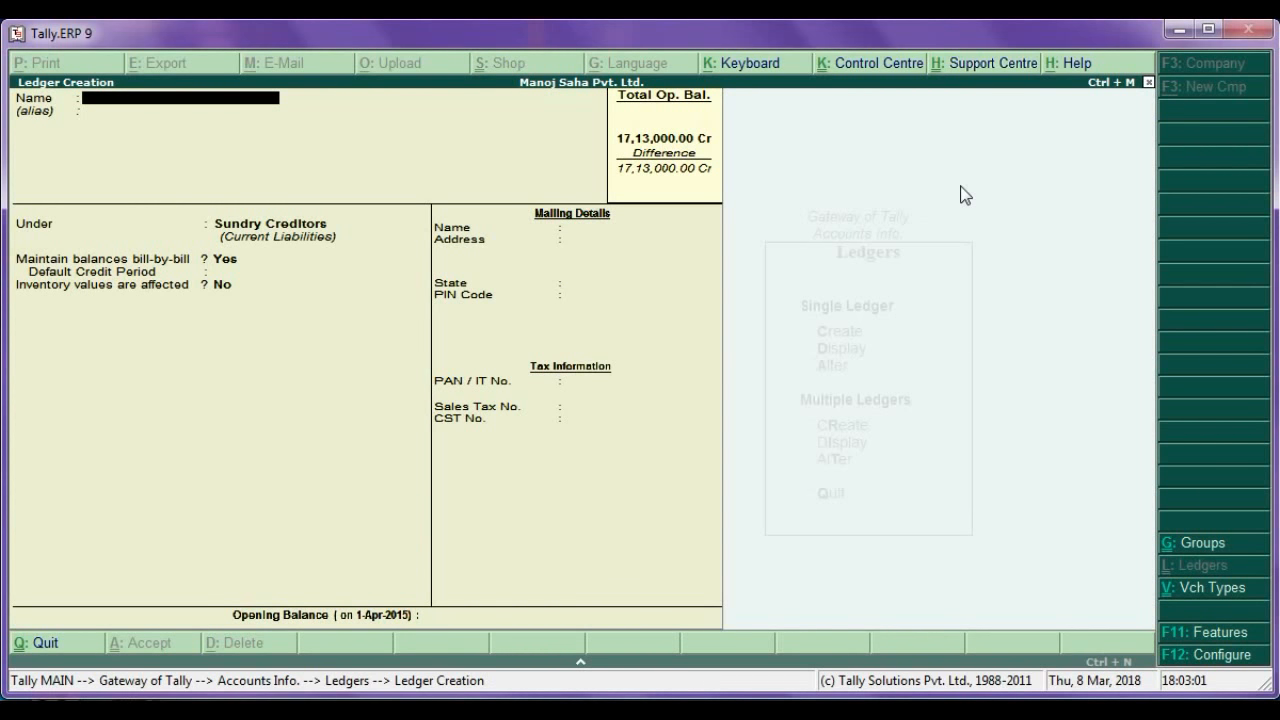
Start a ledger named Outstanding Salary and open the creation of a new group for it
text(Outstanding Salary)
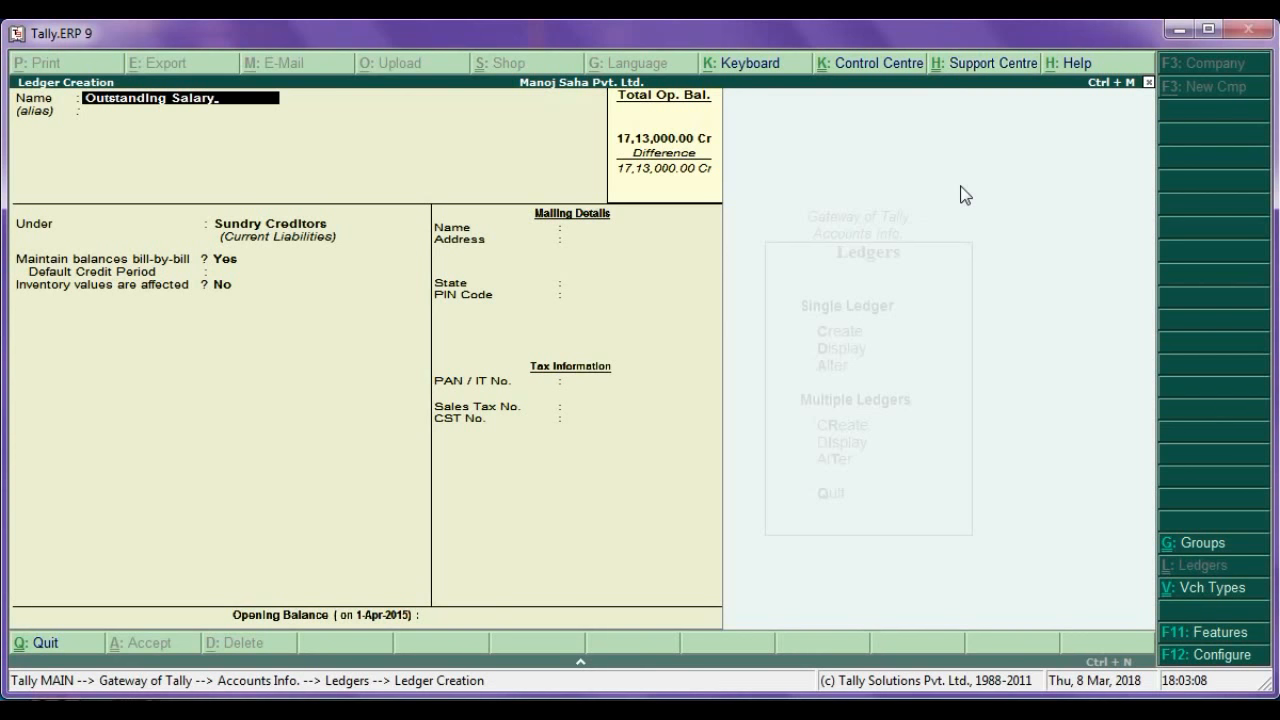
key(Return)
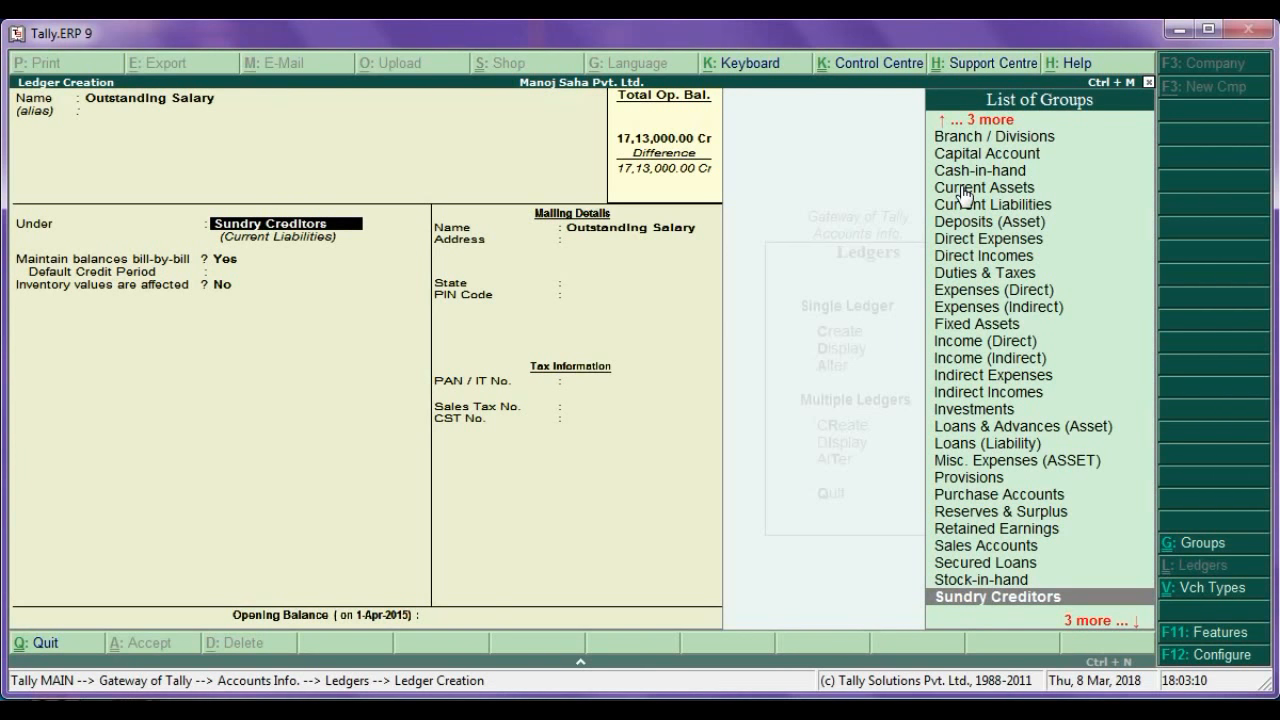
key(alt+c)
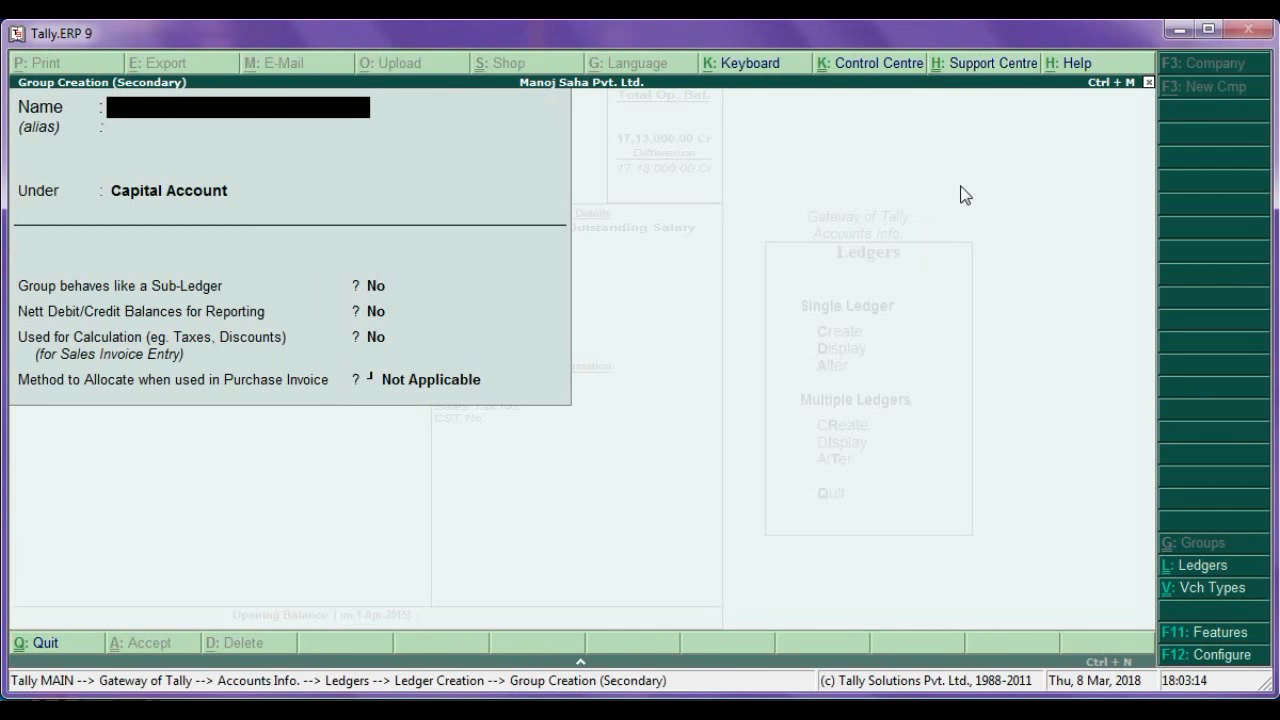
Create the group Outstanding Expenses under Current Liabilities, keeping its other options at their defaults
text(Outstanding Expenses)
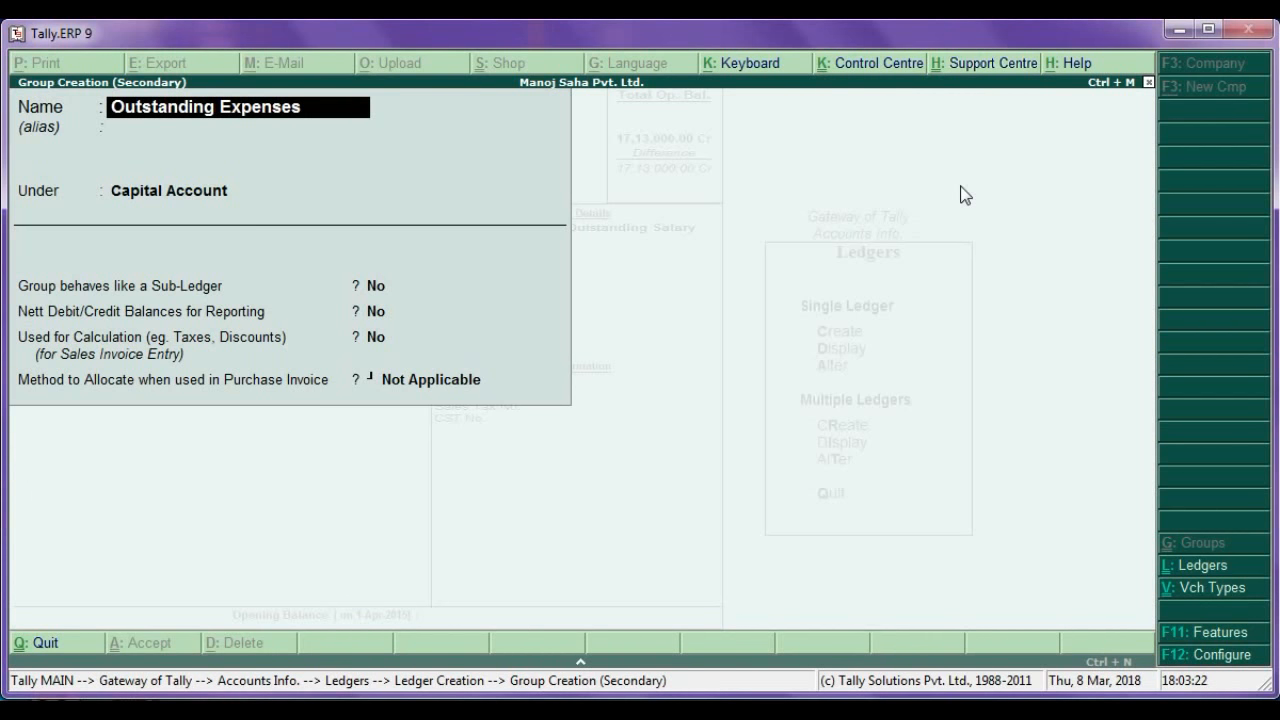
key(Return)
key(Return)
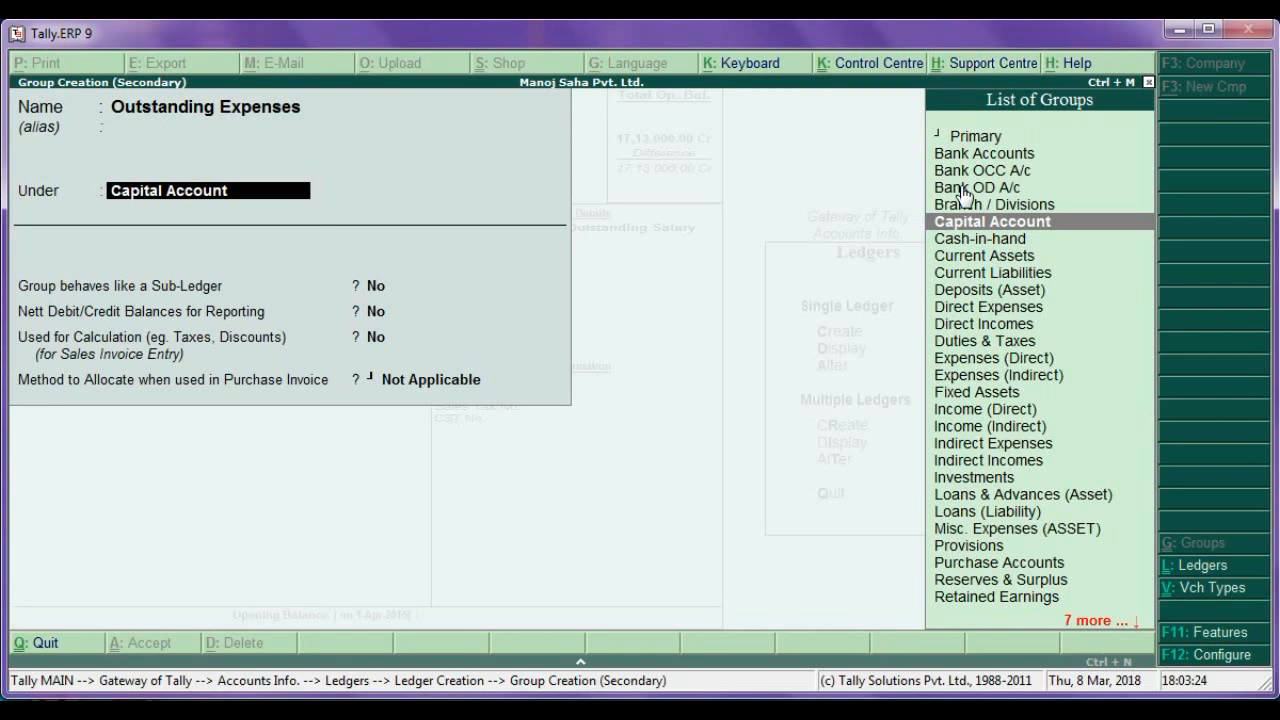
text(Cur)
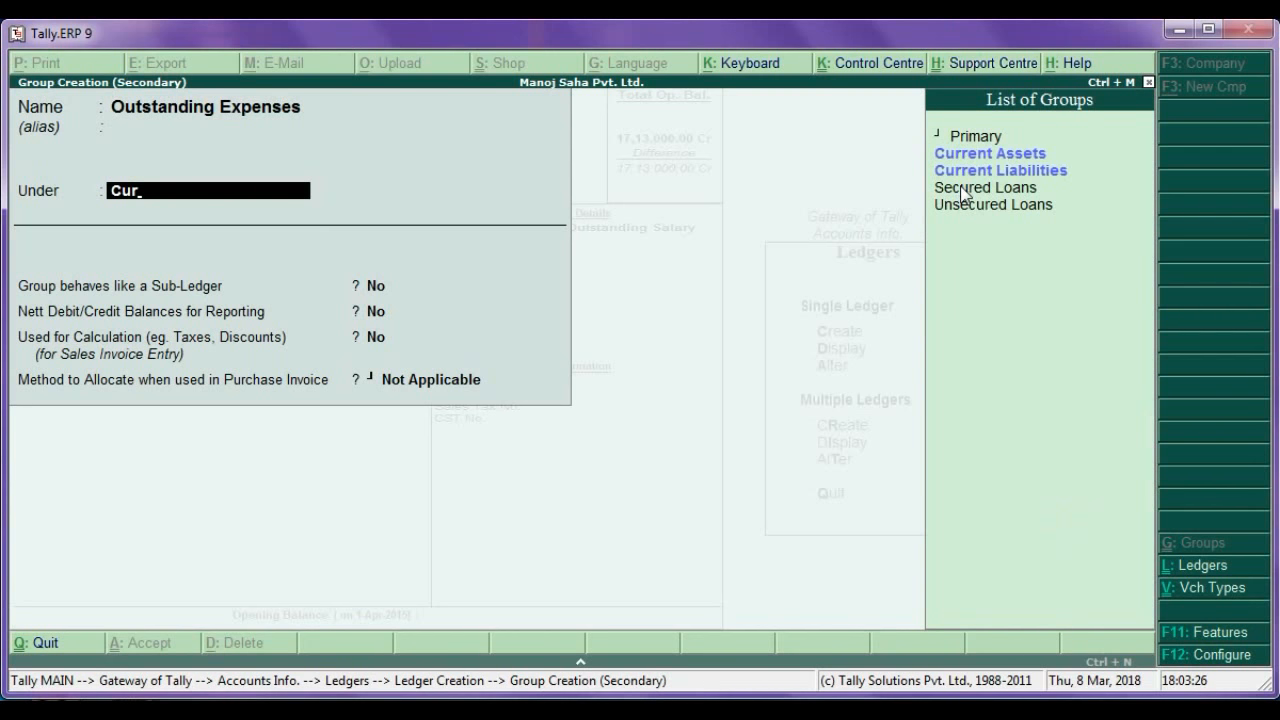
key(Down)
key(Return)
key(Return)
key(Return)
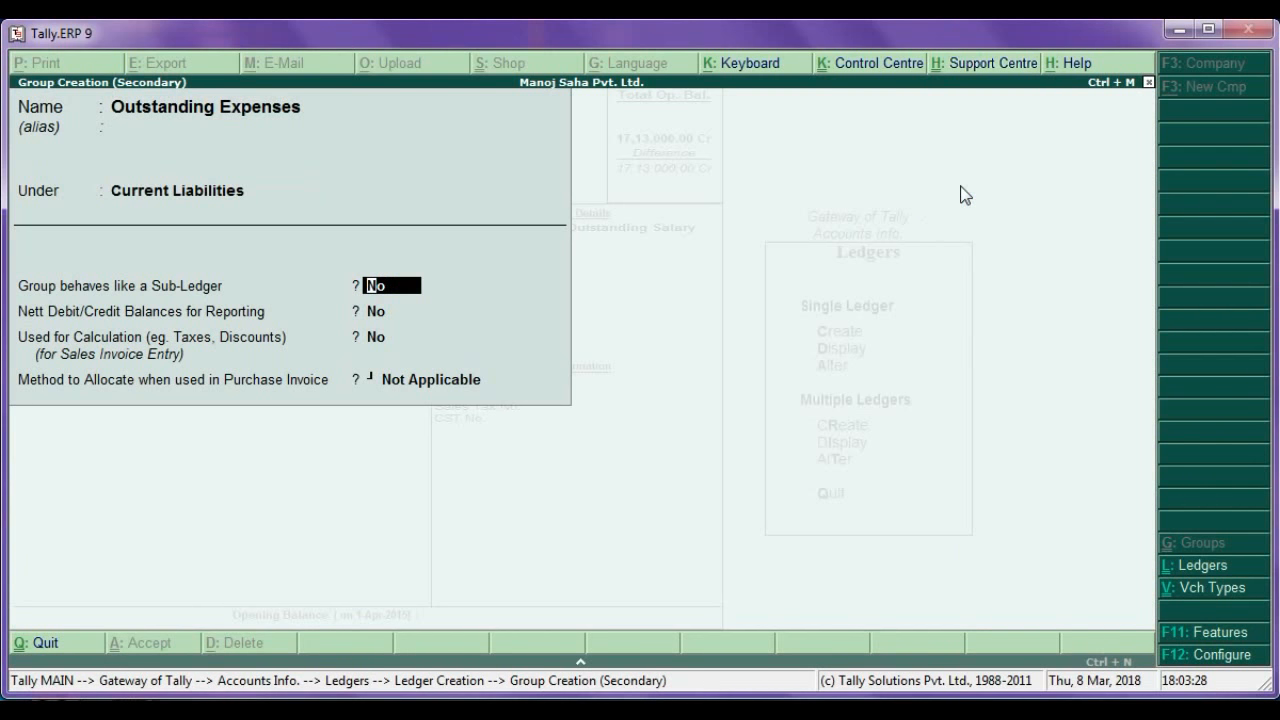
key(Return)
key(Return)
key(Return)
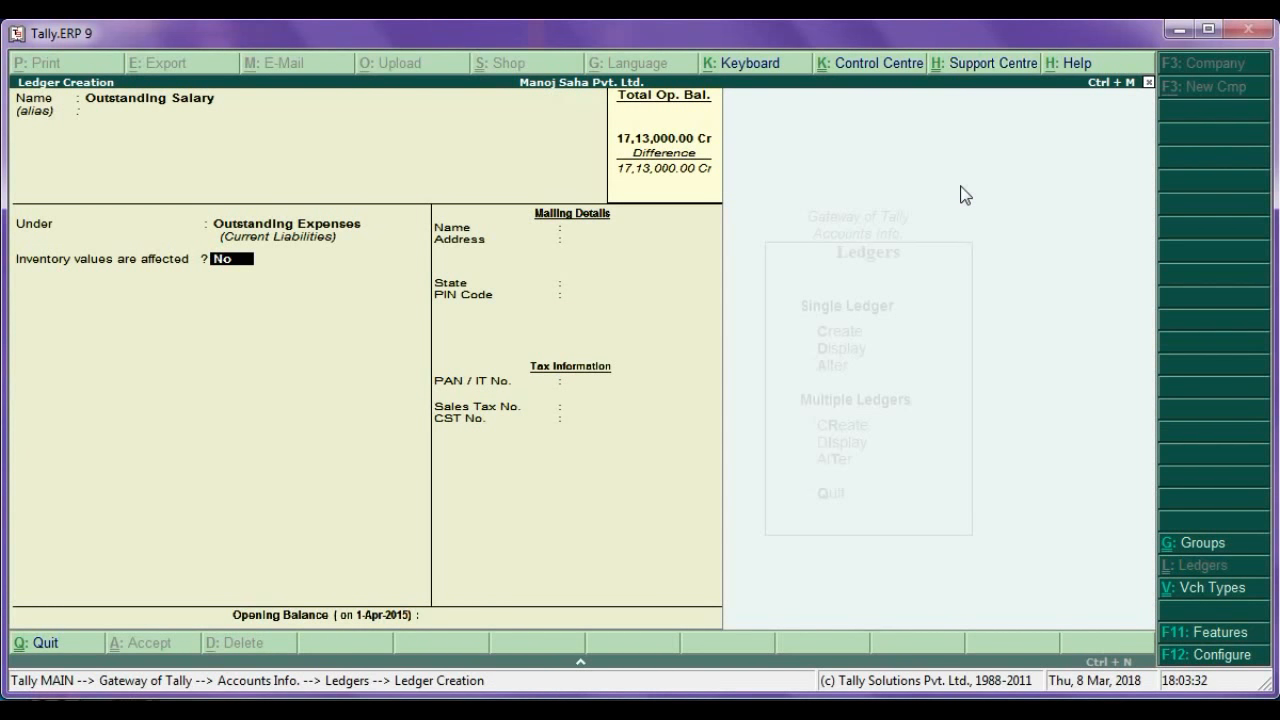
Give the Outstanding Salary ledger an opening balance of 62,000 Cr and save it
key(Return)
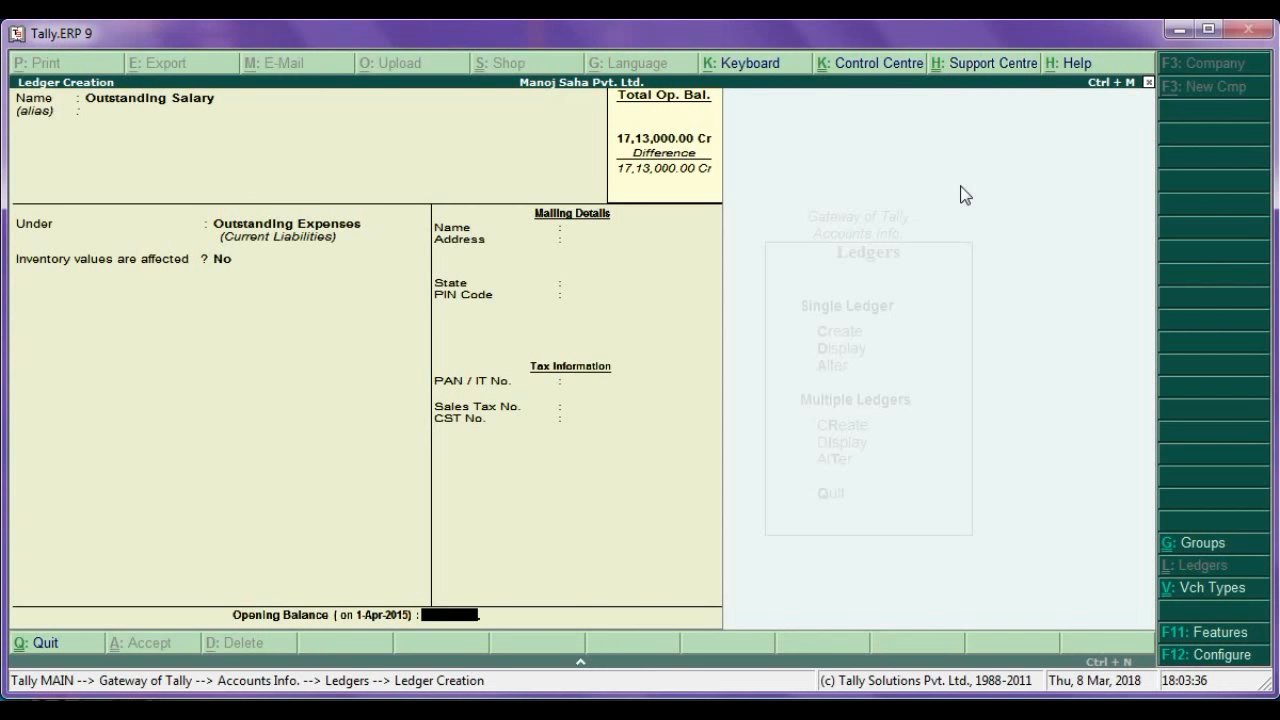
text(62000)
key(Return)
key(Return)
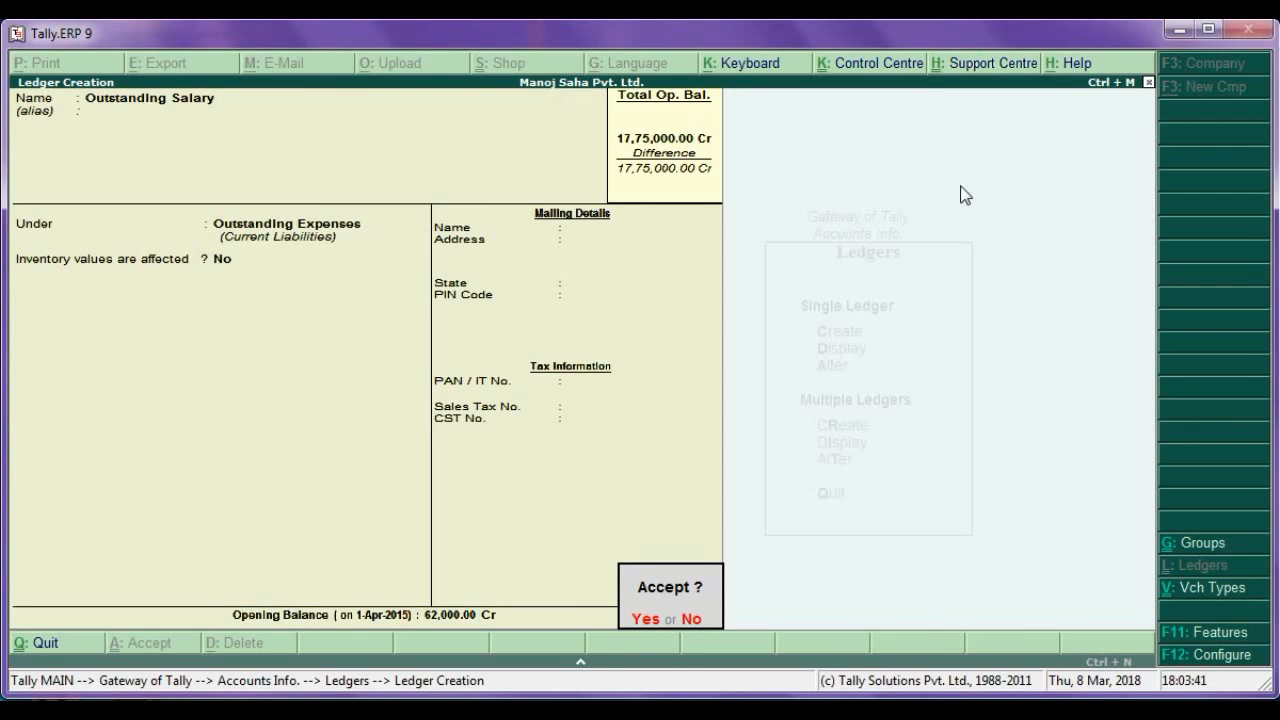
key(Return)
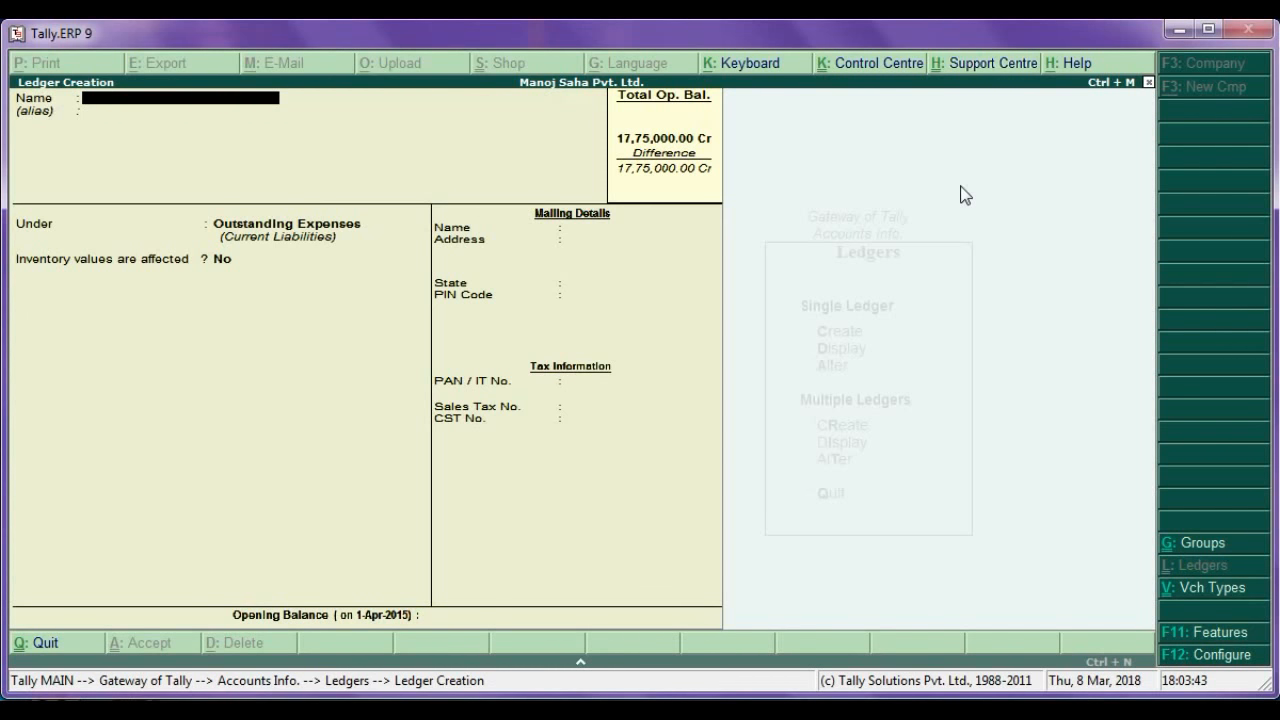
Create the ledger Outstanding Rent under Outstanding Expenses with an opening balance of 35,000 Cr
text(Outstanding Rent)
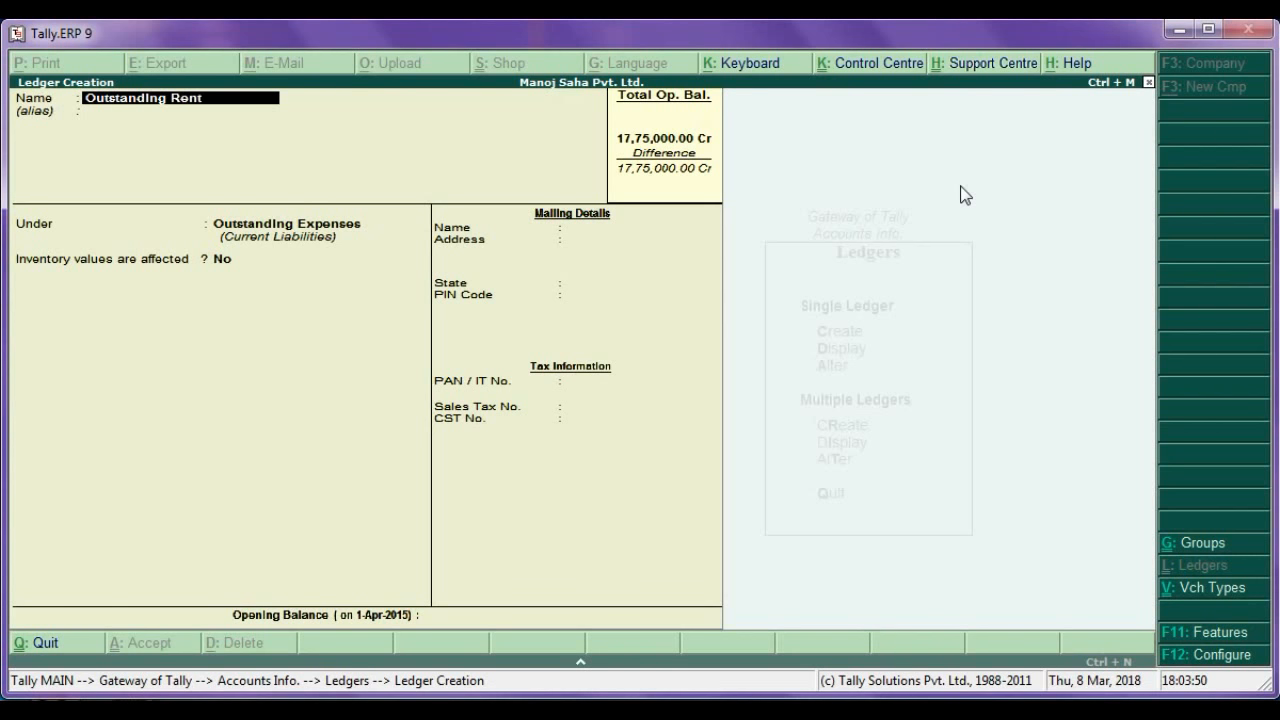
key(Return)
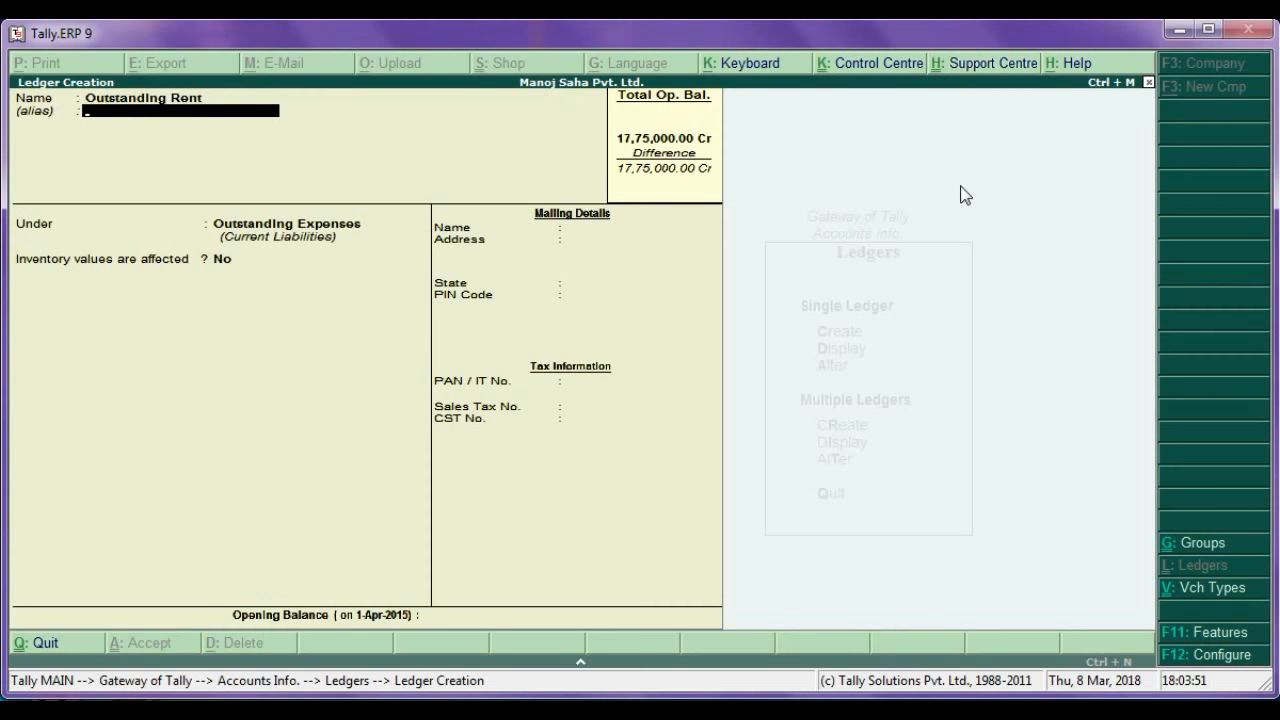
key(Return)
key(Return)
key(Return)
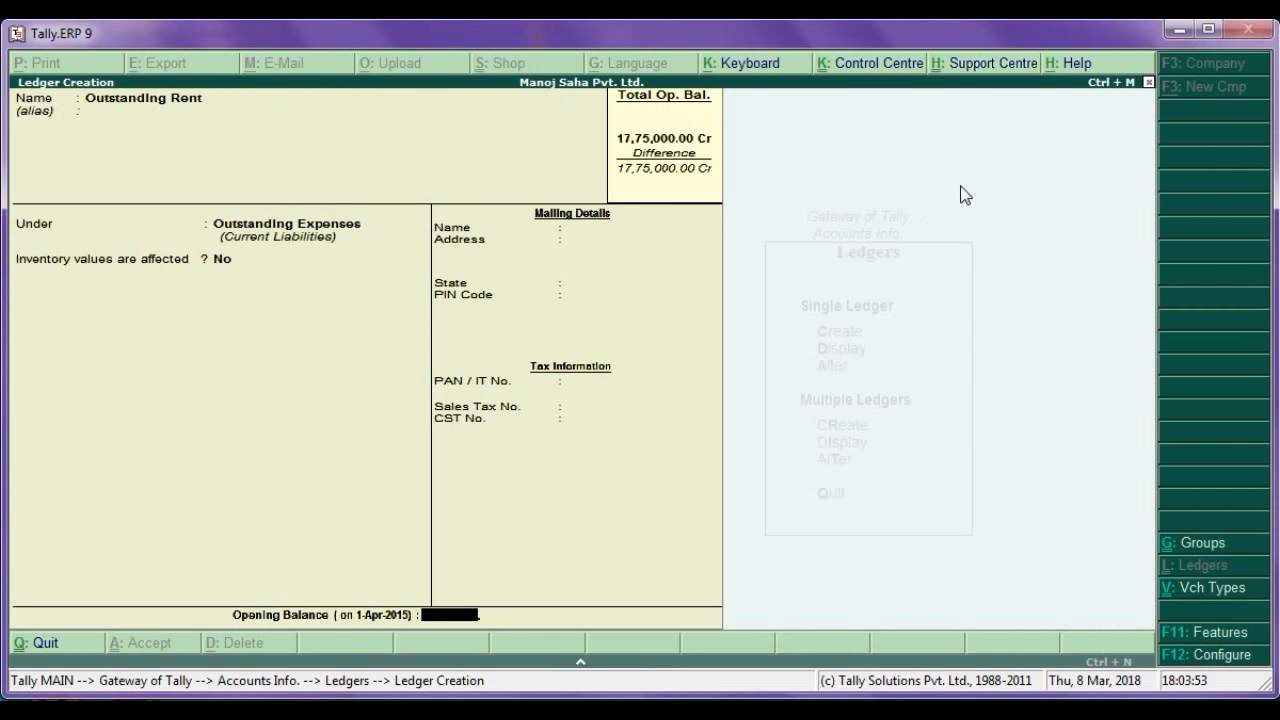
text(35000)
key(Return)
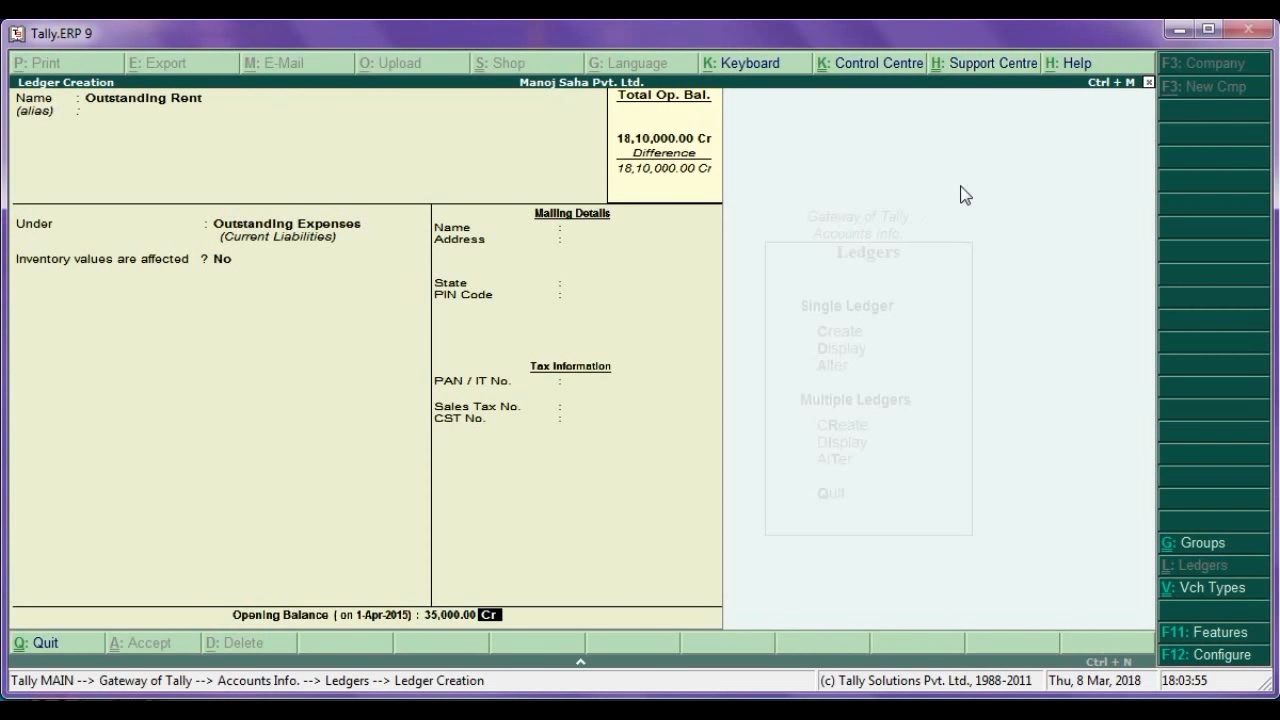
key(Return)
key(Return)
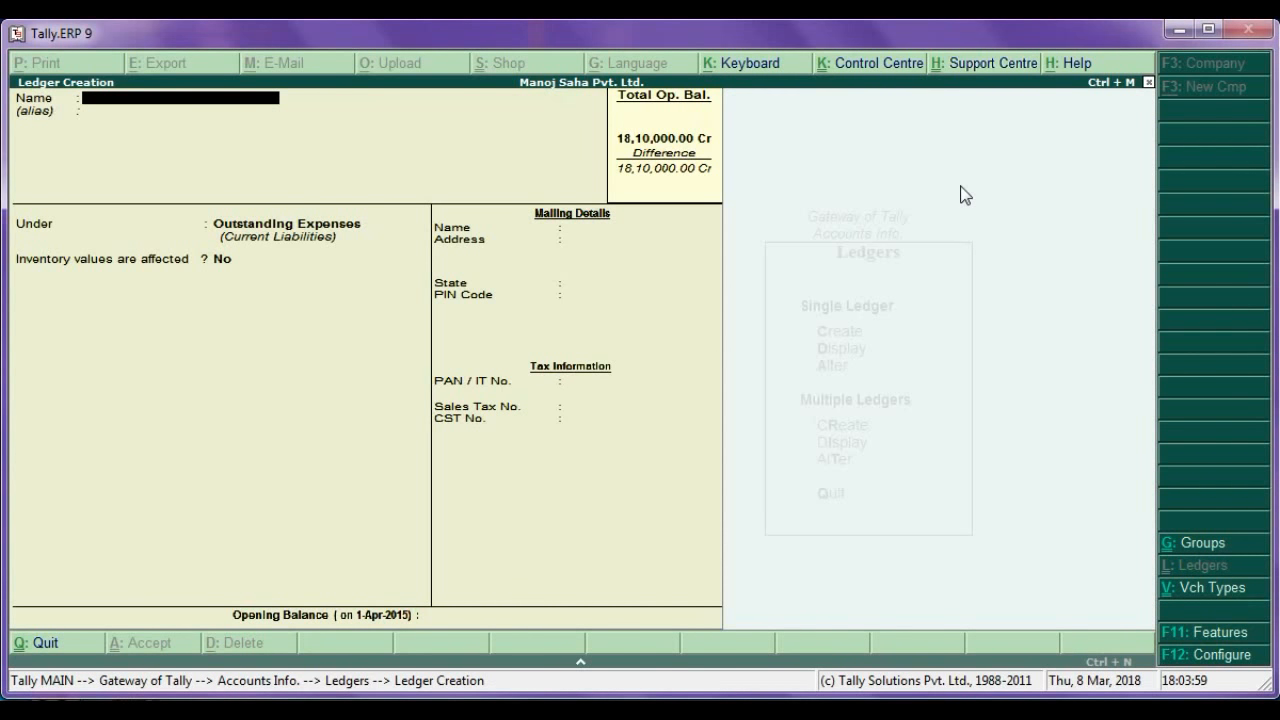
Create the ledger Outstanding Electricity Bill under Outstanding Expenses with an opening balance of 15,000 Cr
text(Outstanding)
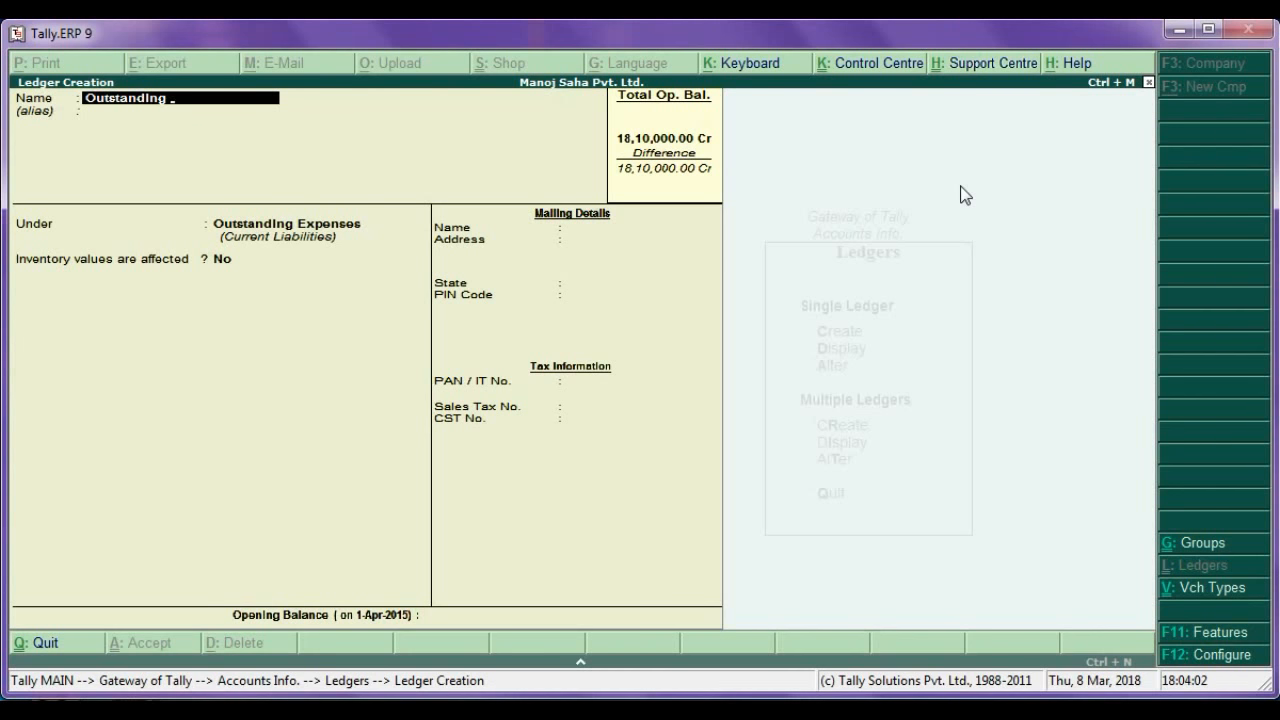
text( Electricity Bill)
key(Return)
key(Return)
key(Return)
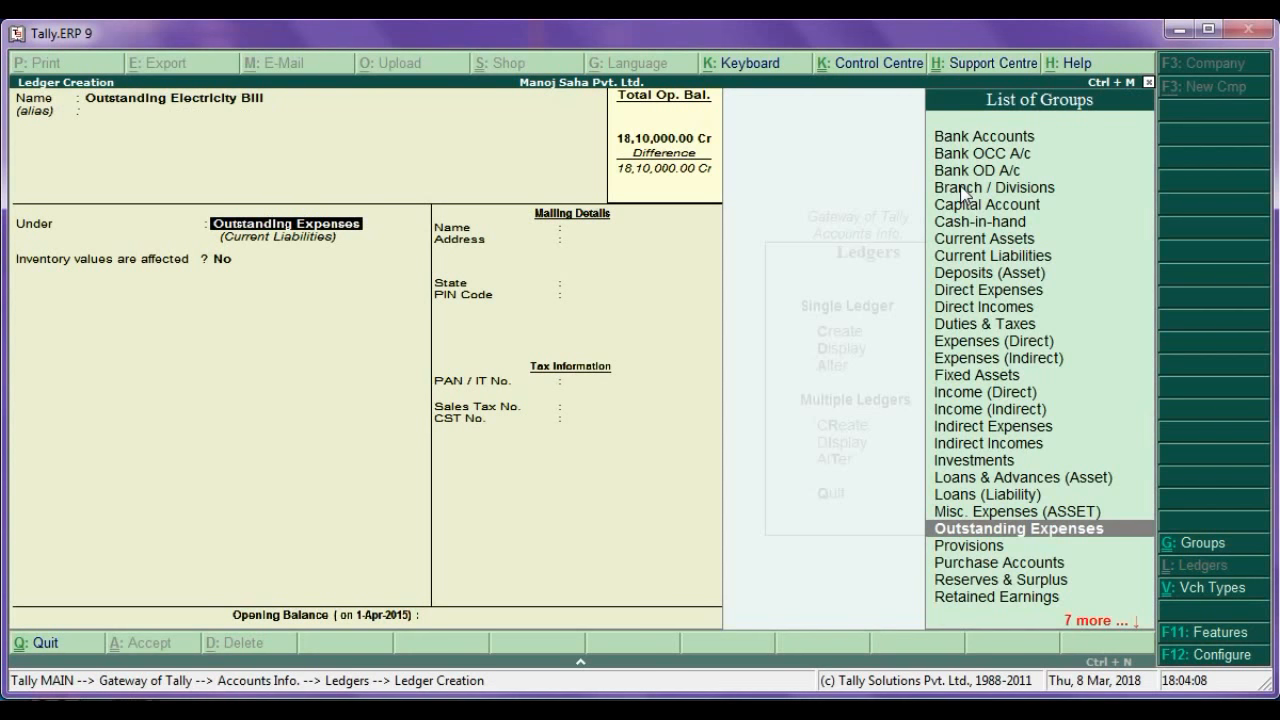
key(Return)
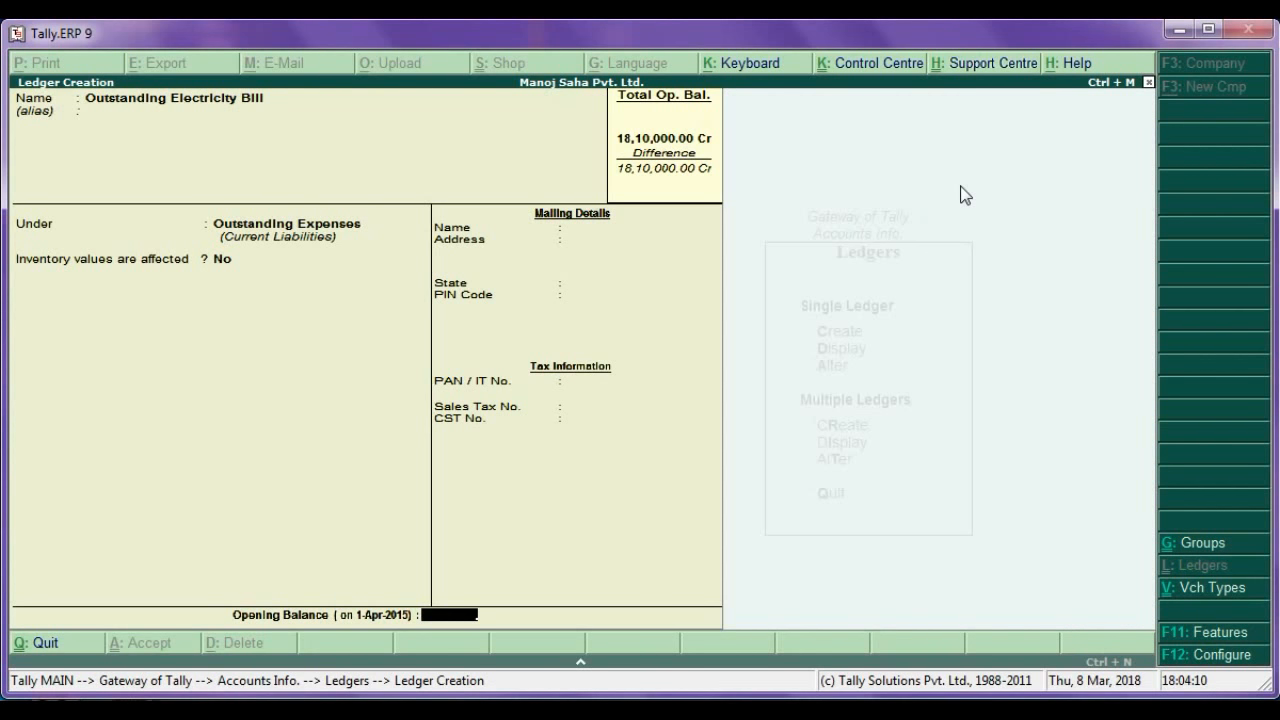
key(BackSpace)
key(Return)
text(15000)
key(Return)
key(Return)
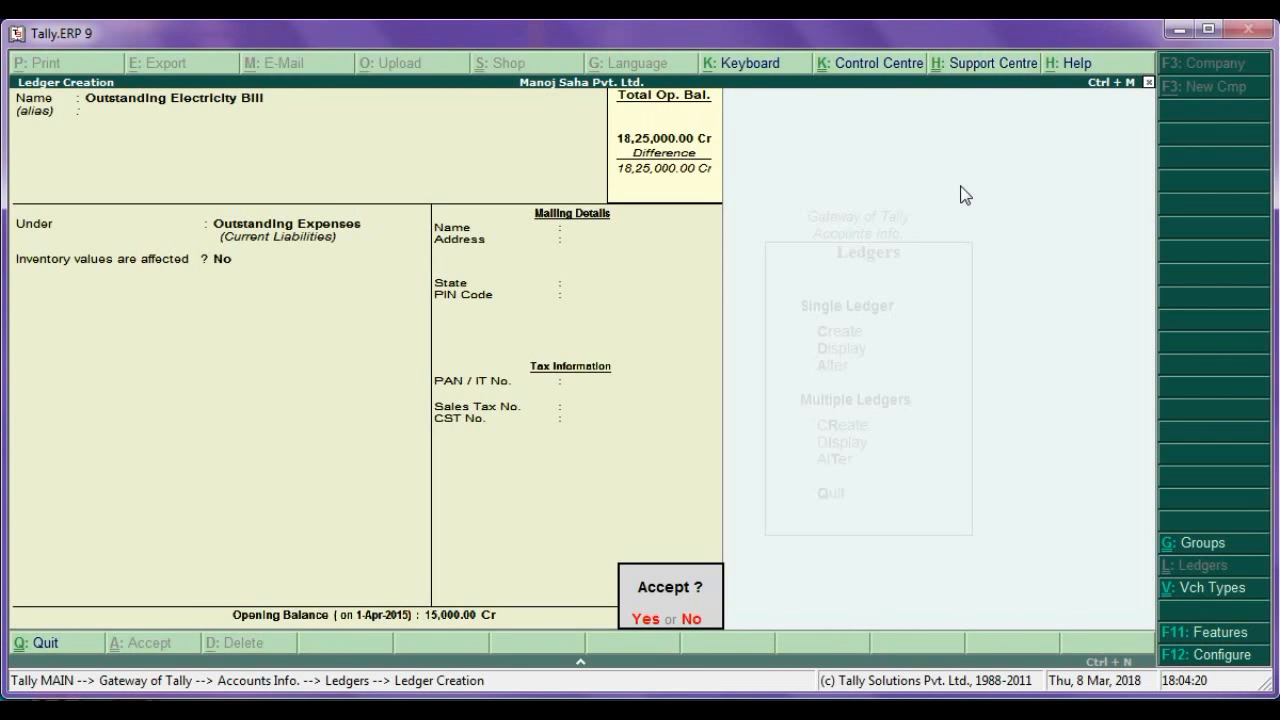
key(Return)
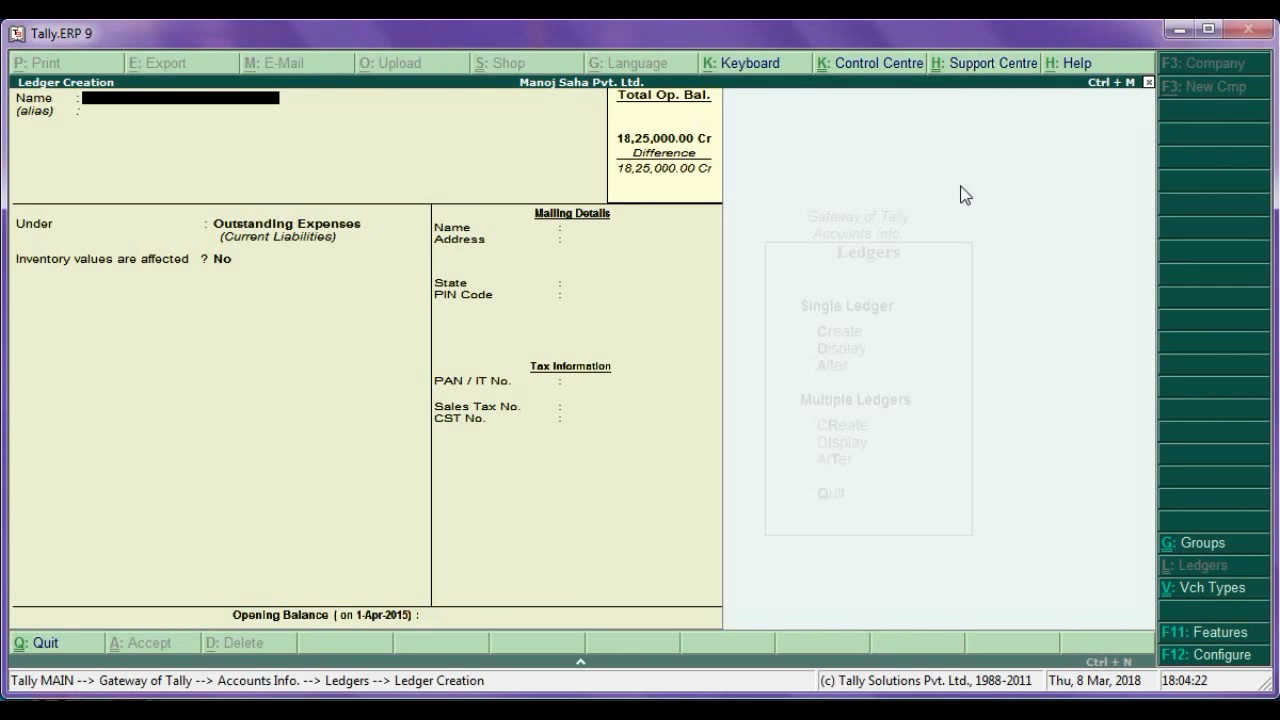
Start a ledger named City Financial and place it under Loans (Liability)
text(City Financia)
key(Return)
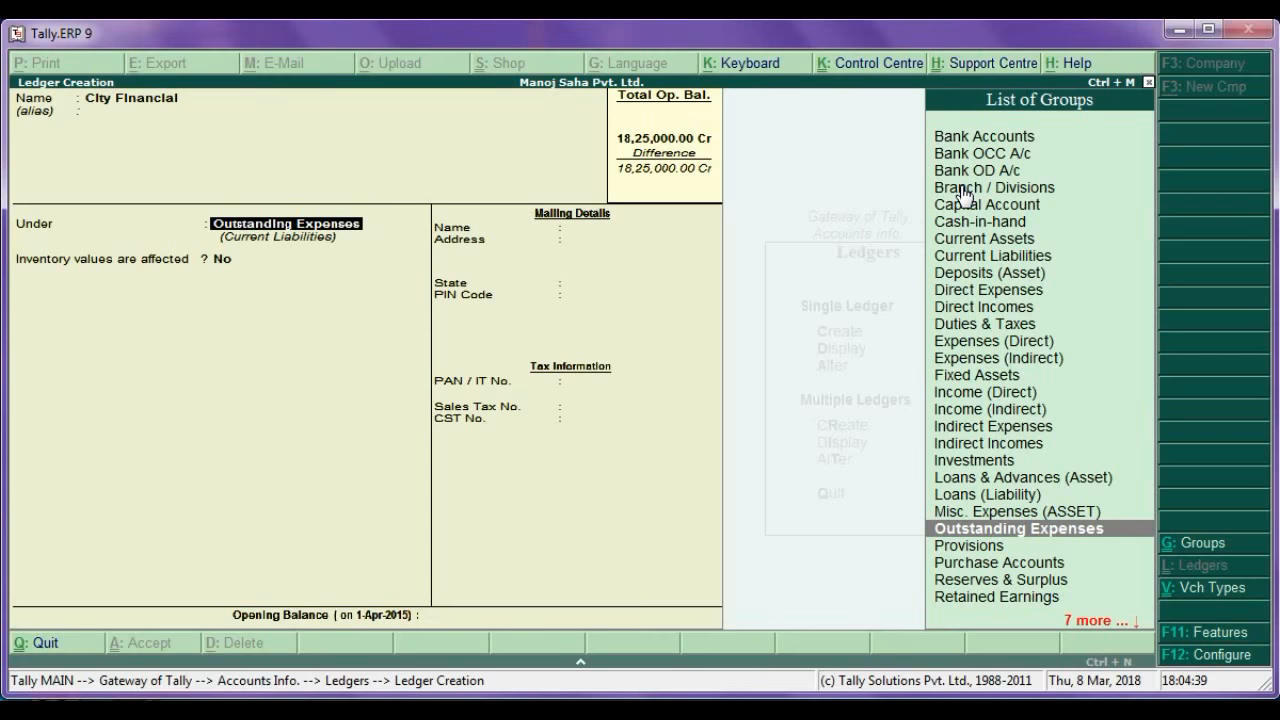
text(Loan)
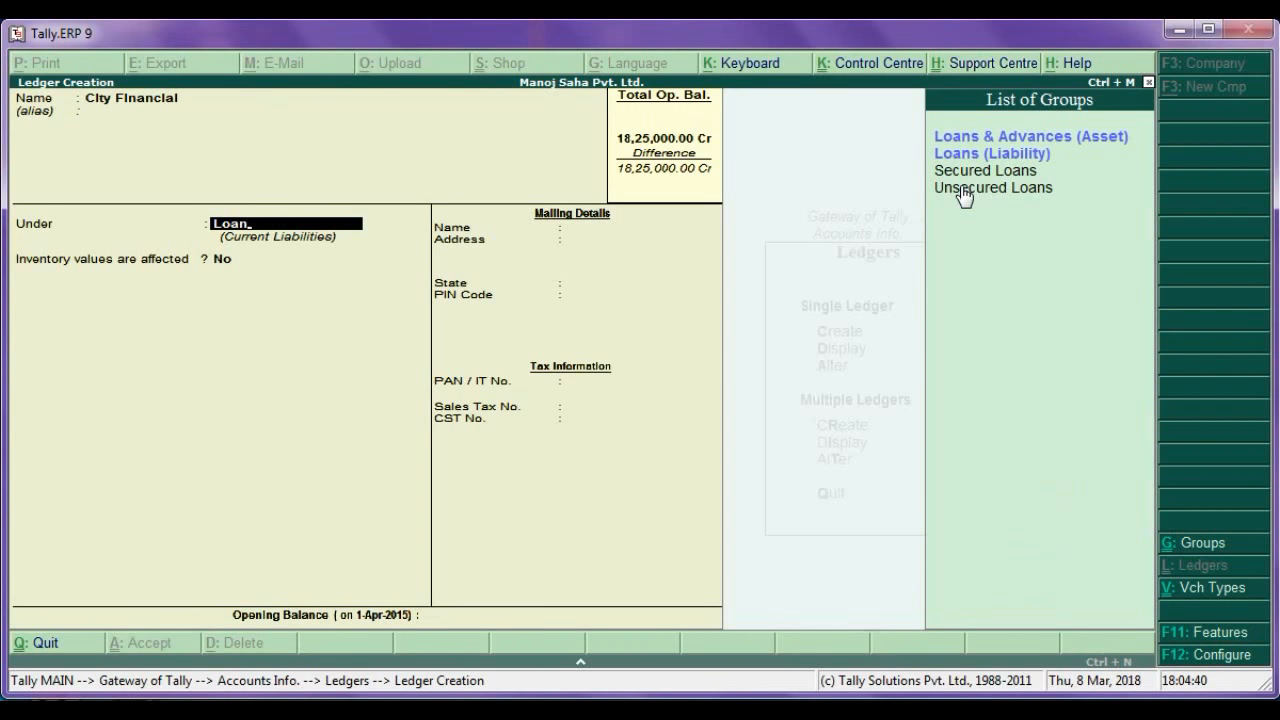
key(Down)
key(Return)
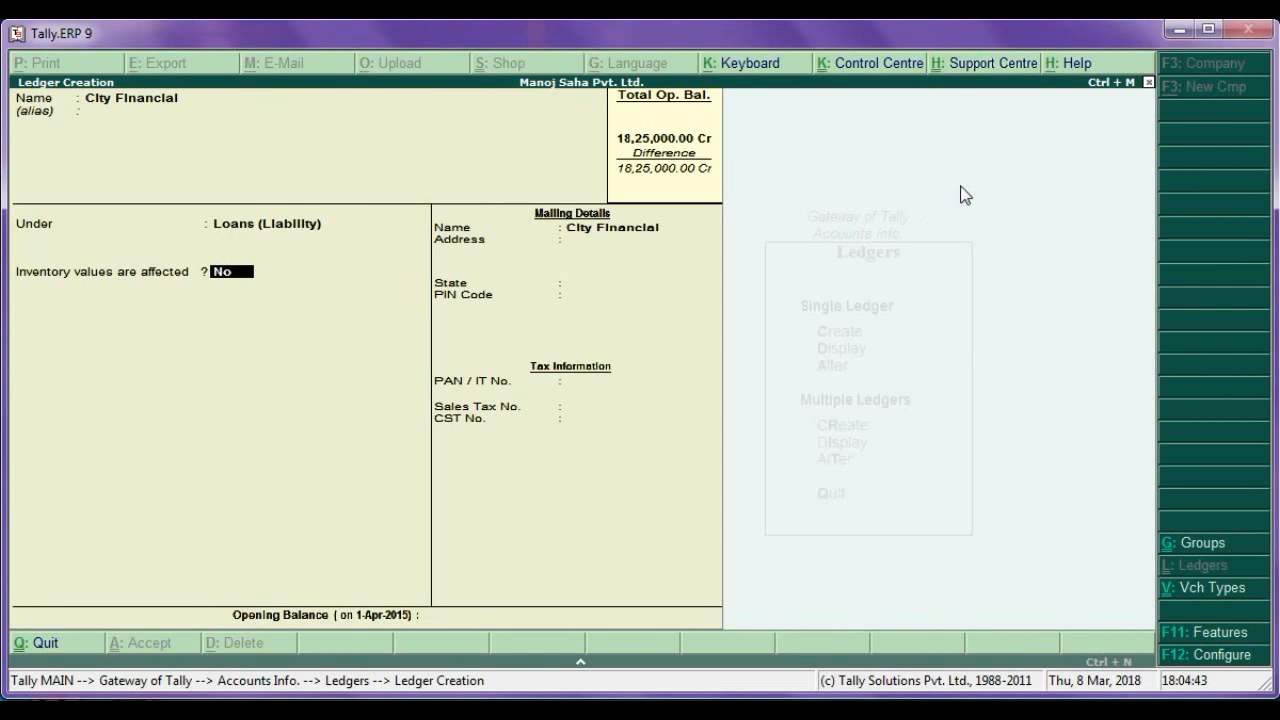
Leave City Financial's address and tax details blank, set its opening balance to 1,00,000 Cr and save the ledger
key(Return)
key(Return)
key(Return)
key(Return)
key(Return)
key(Return)
key(Return)
key(Return)
text(100000.)
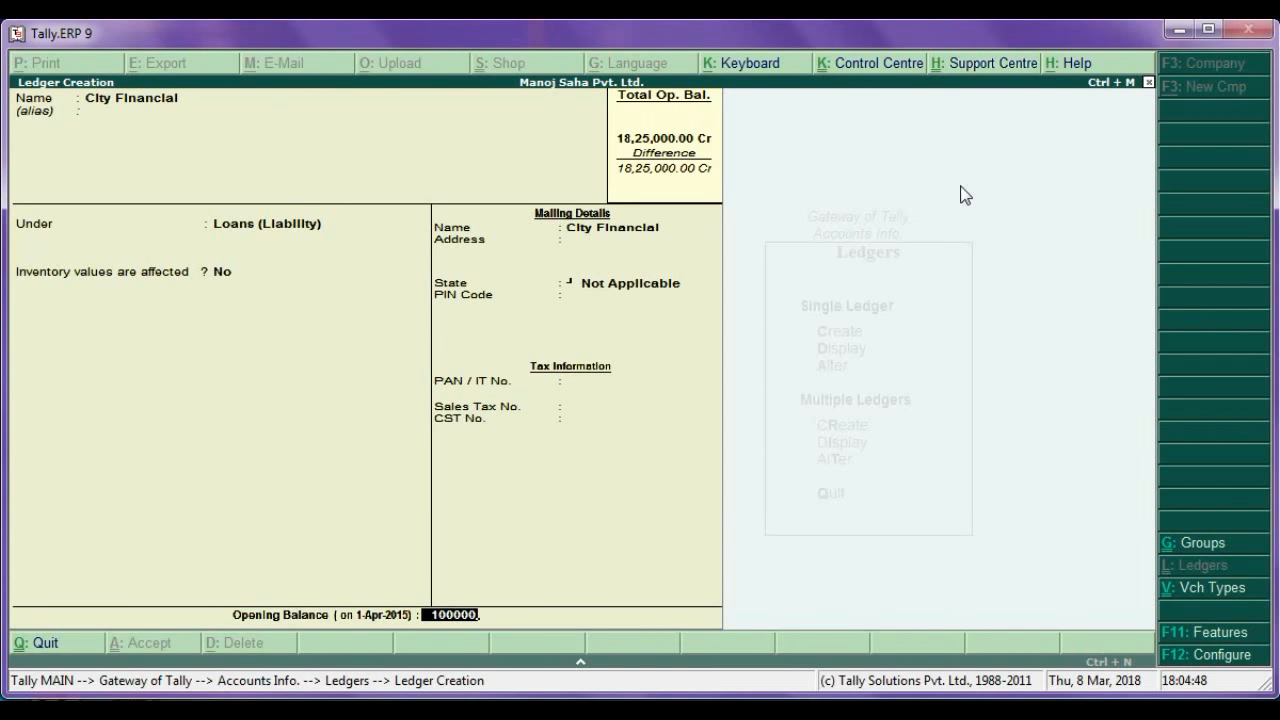
key(Return)
key(Return)
key(Return)
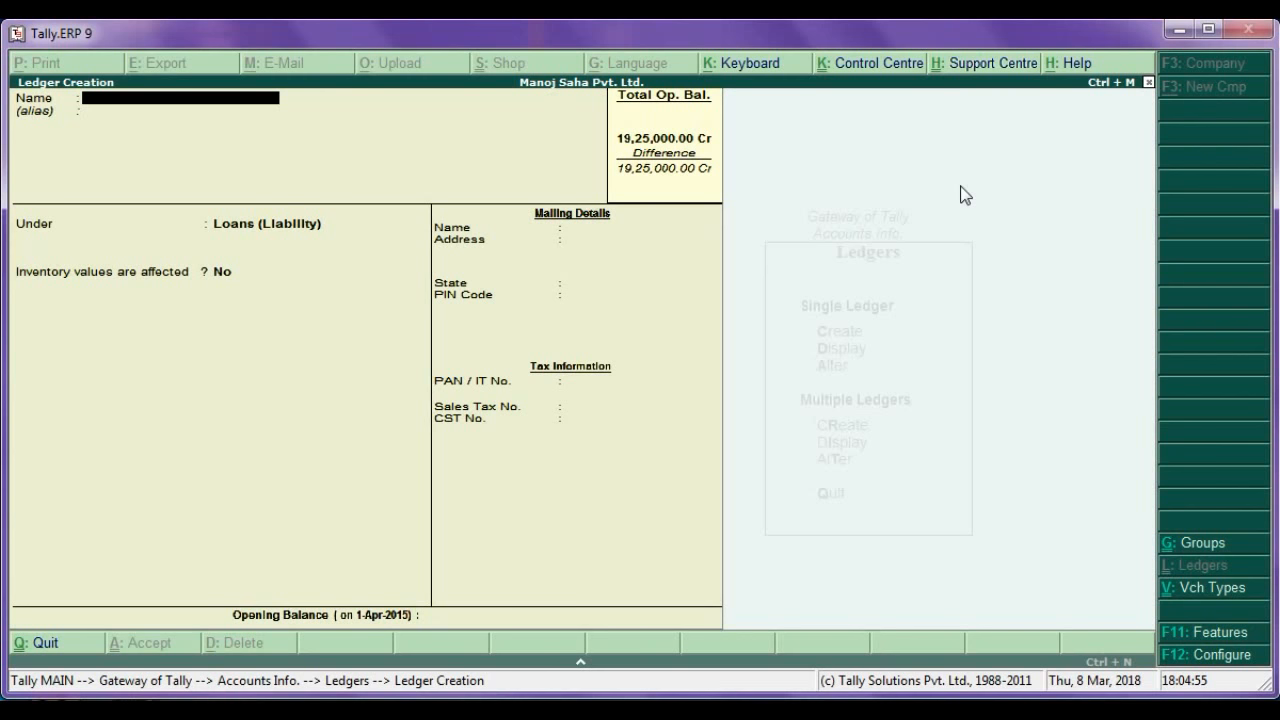
Leave ledger creation and alter the City Financial ledger, renaming it City Financials
key(Escape)
key(y)
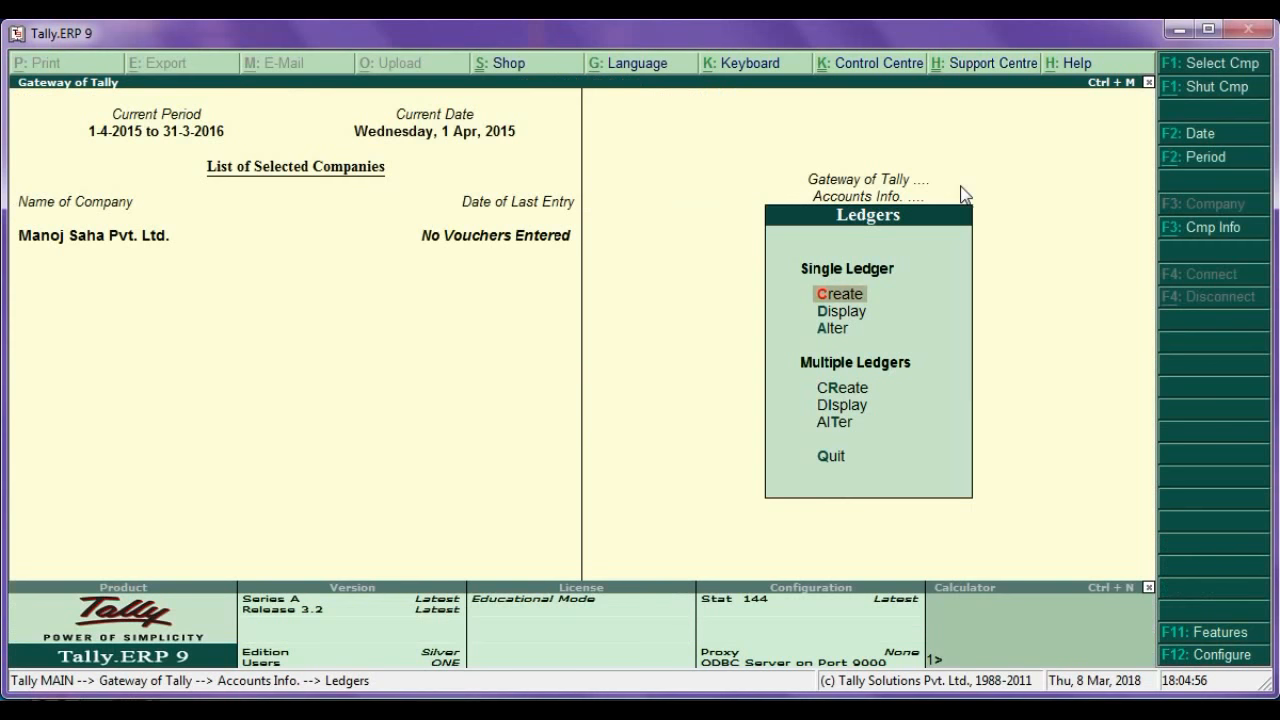
key(Down)
key(Down)
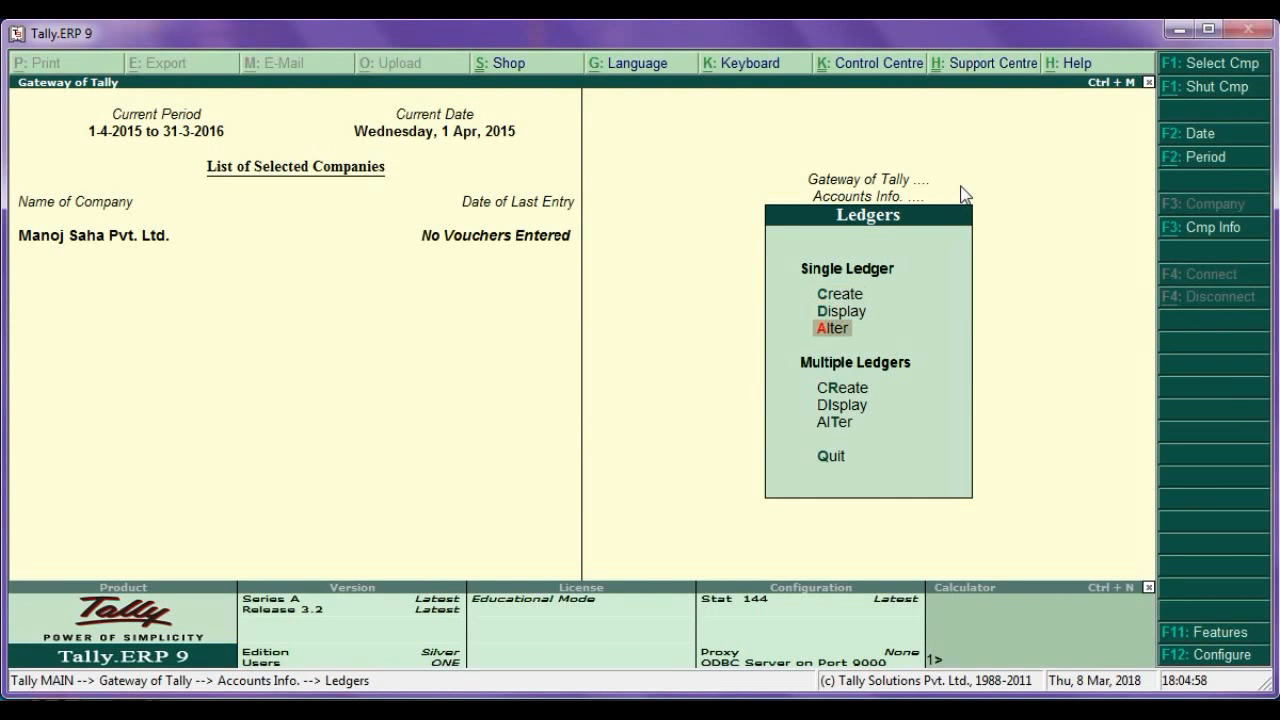
key(Return)
key(Down)
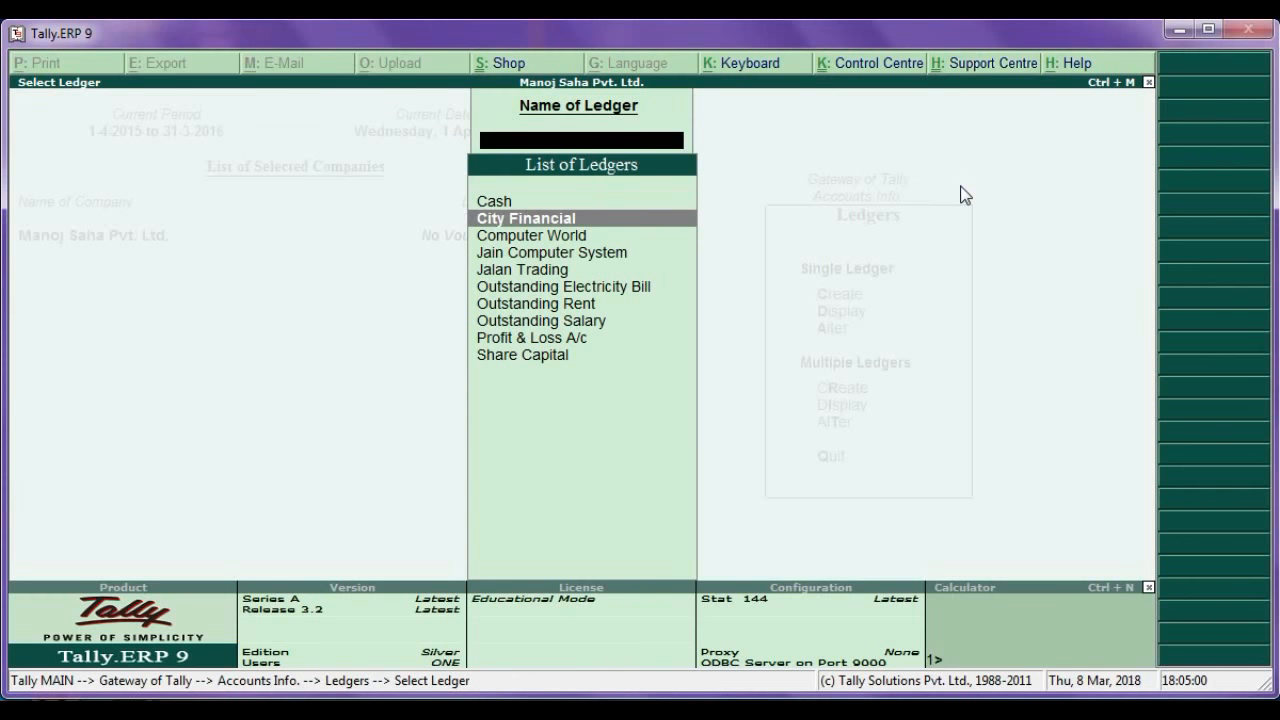
key(Return)
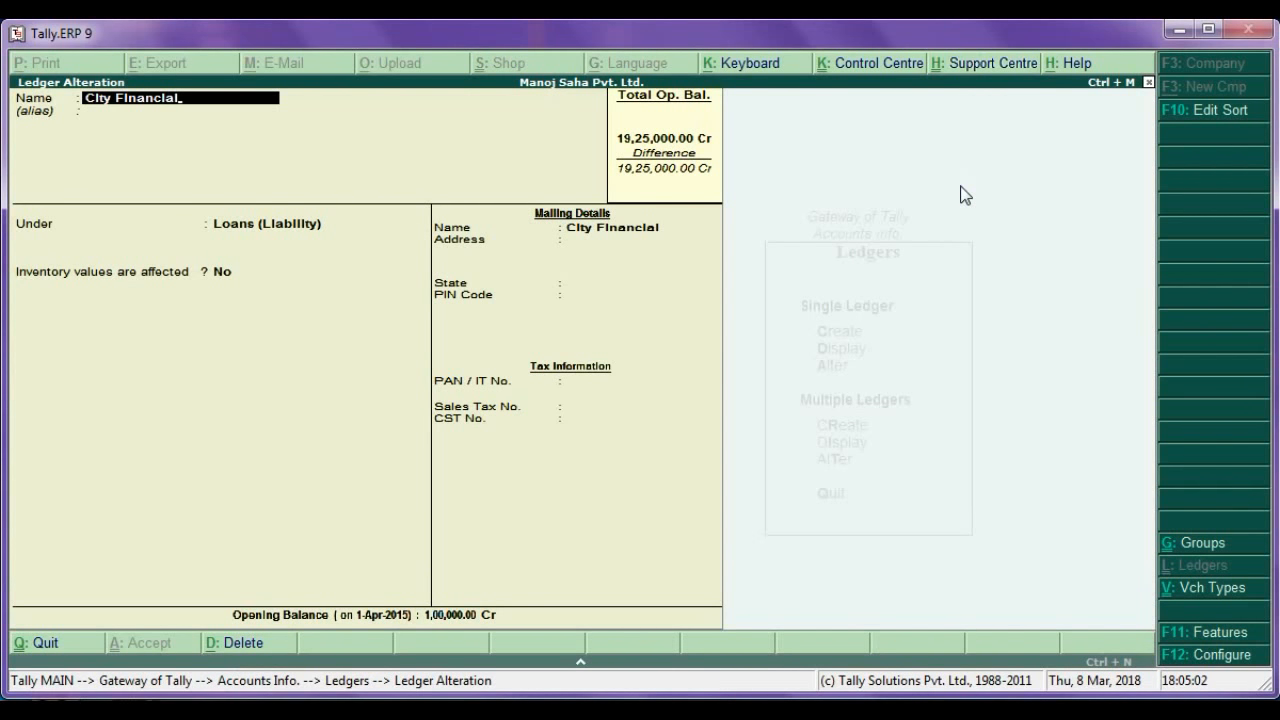
text(s)
key(ctrl+a)
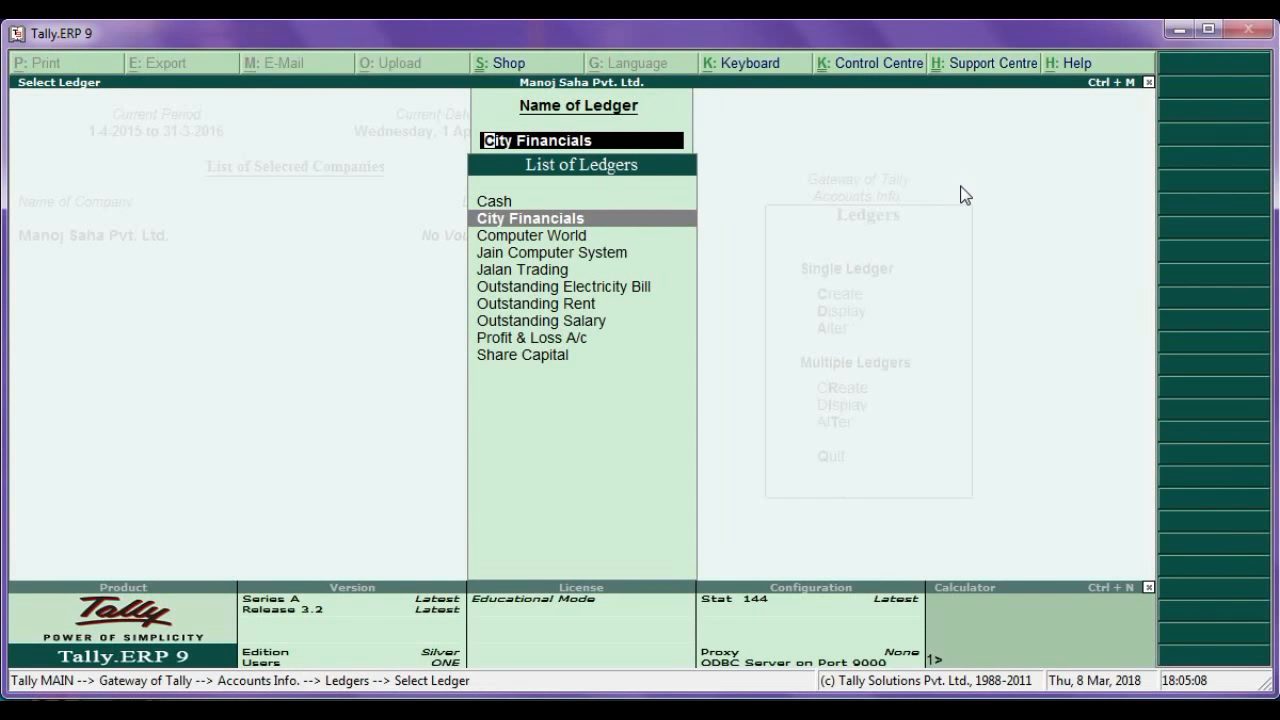
Open the Computer World ledger for alteration and go through to its bill-wise breakup
key(Down)
key(Return)
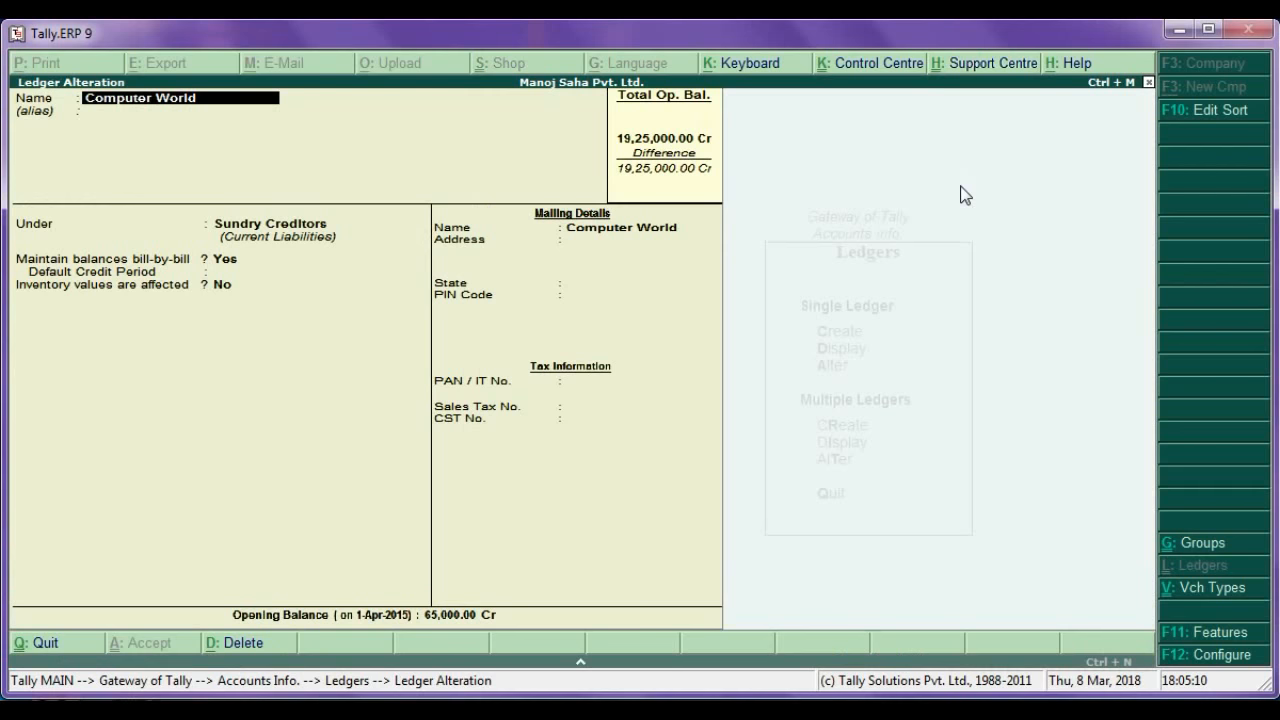
key(Return)
key(Return)
key(Return)
key(Return)
key(Return)
key(Return)
key(Return)
key(Return)
key(Return)
key(Return)
key(Return)
key(Return)
key(Return)
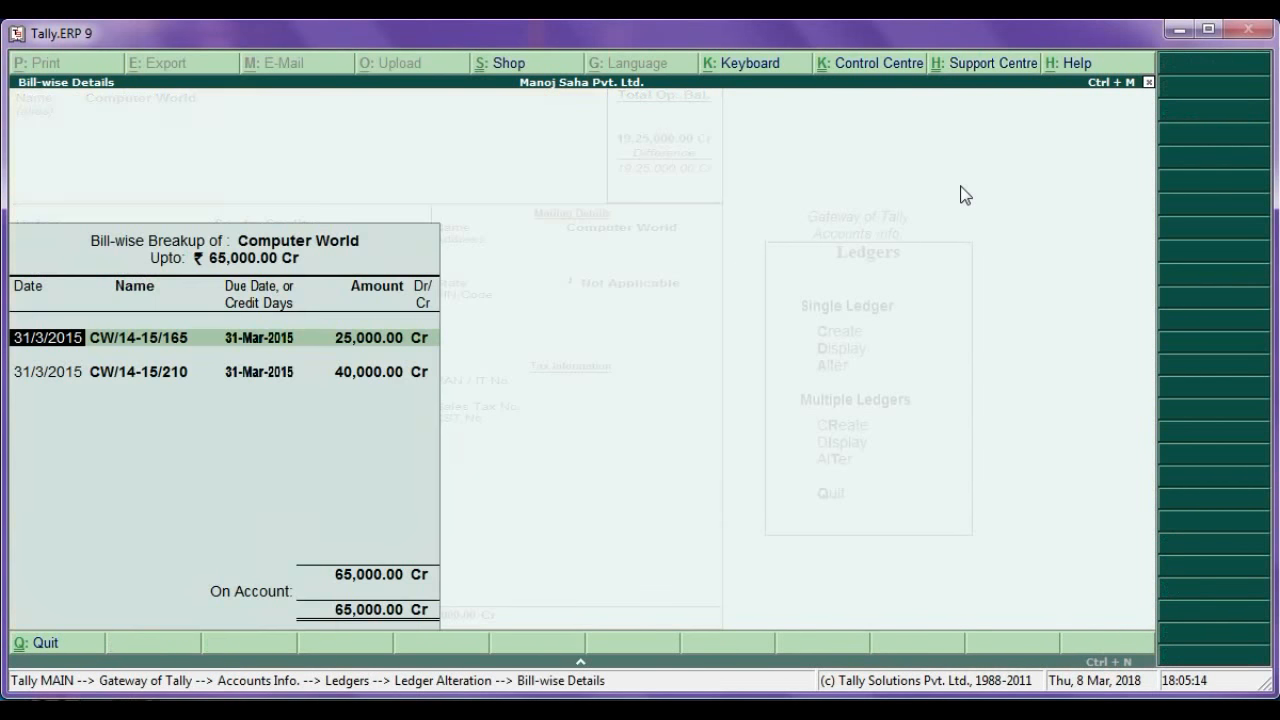
Rename the 40,000 Cr bill in the Computer World breakup as CW/14-15/301 and save the ledger
key(Return)
key(Return)
key(Return)
key(Return)
key(Return)
key(Return)
key(BackSpace)
key(BackSpace)
key(BackSpace)
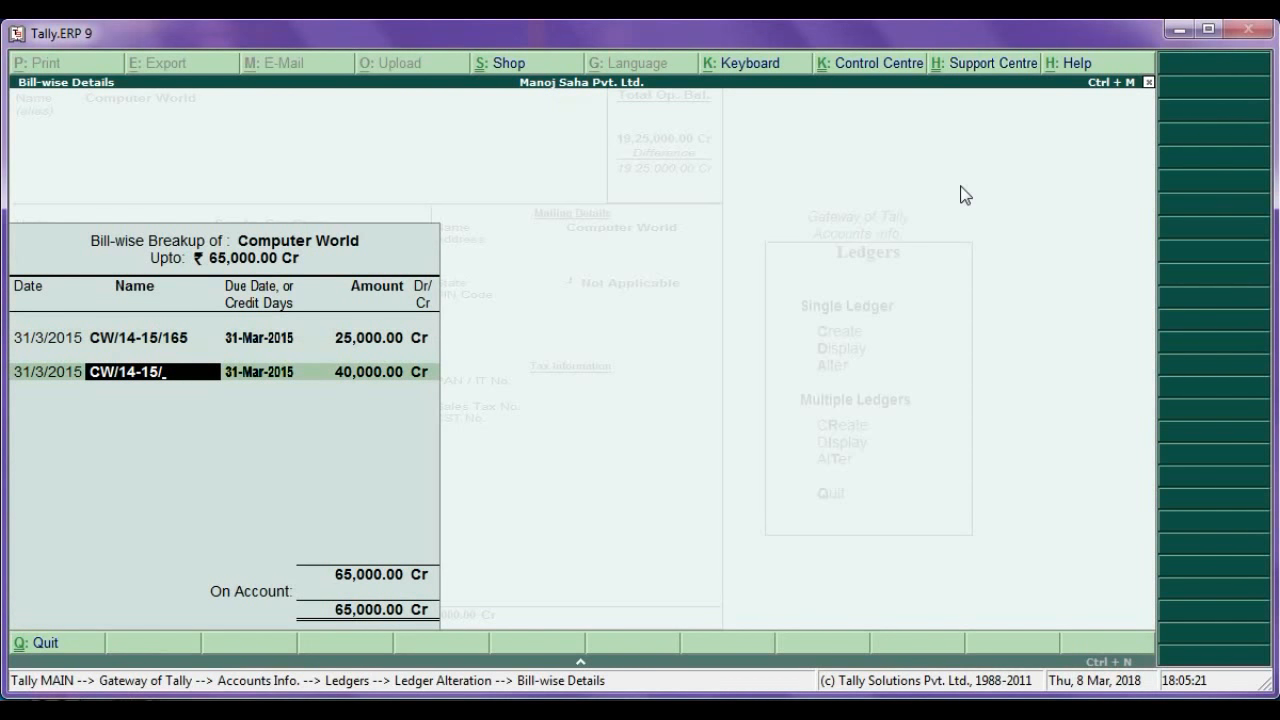
text(301)
key(Return)
key(Return)
key(Return)
key(Return)
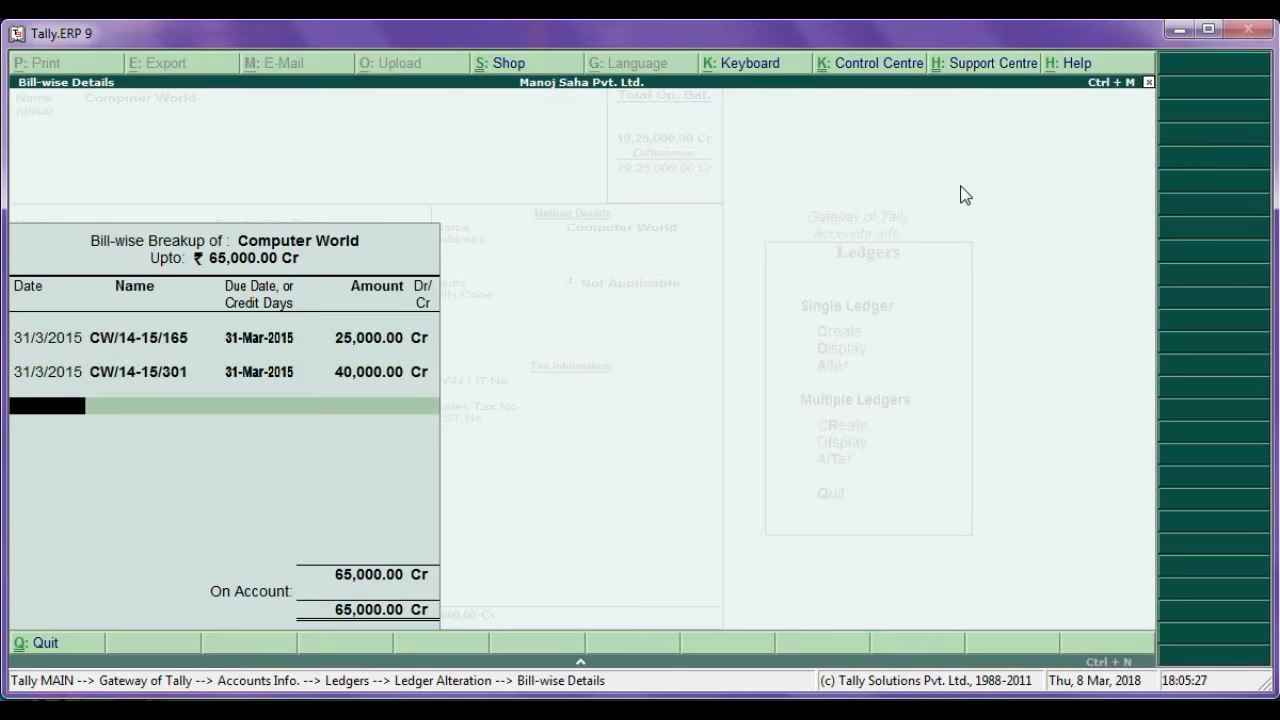
key(Return)
key(Return)
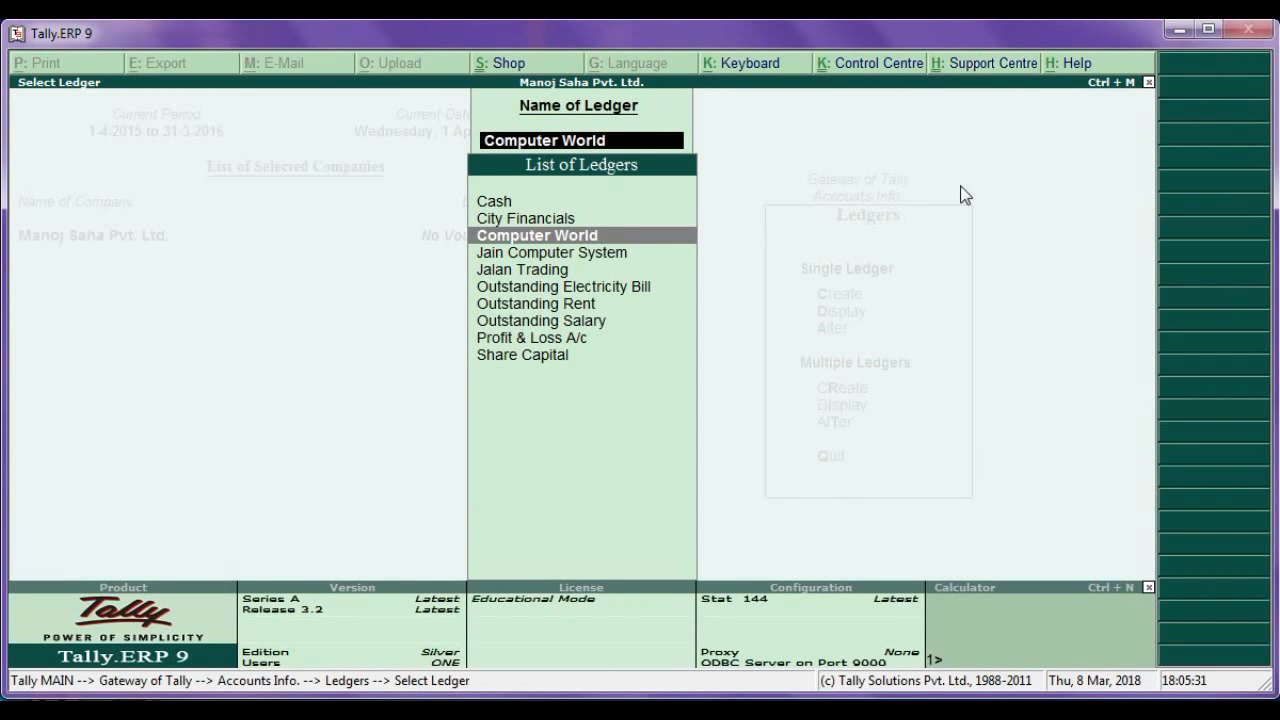
Alter the Profit & Loss A/c ledger, setting its opening balance to 70,000 Cr, and save it
key(Down)
key(Down)
key(Down)
key(Down)
key(Down)
key(Down)
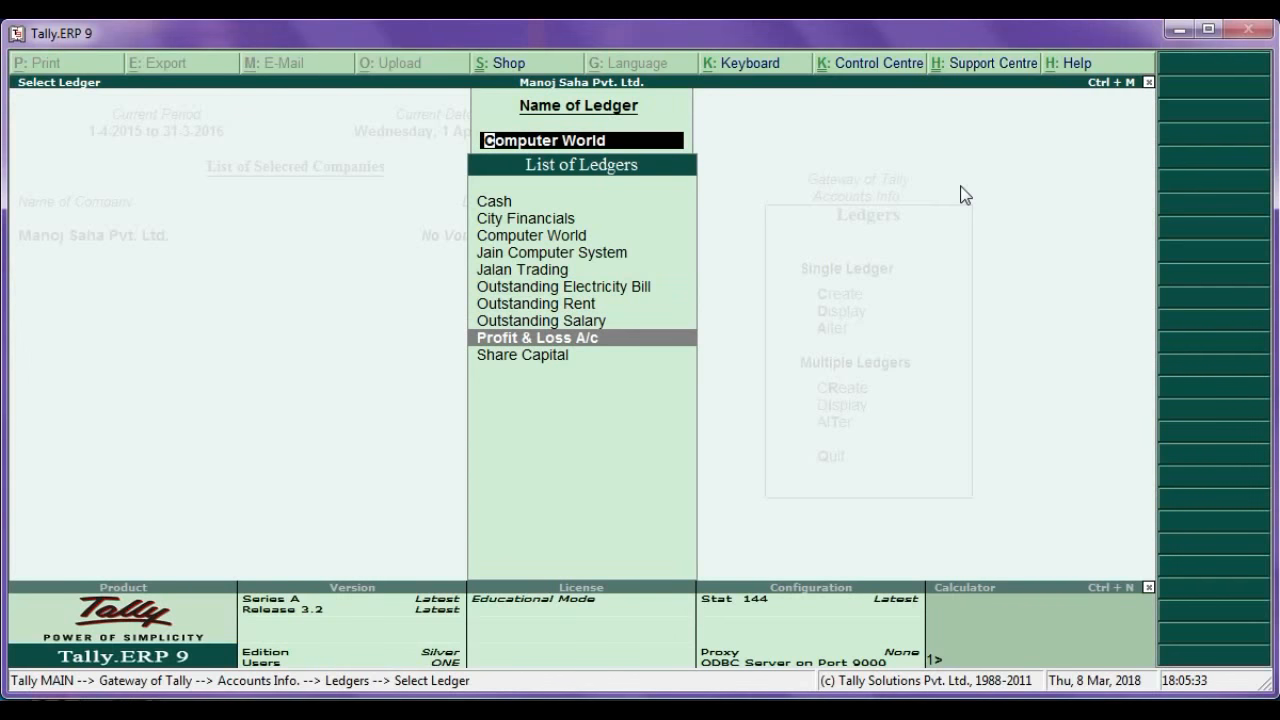
key(Return)
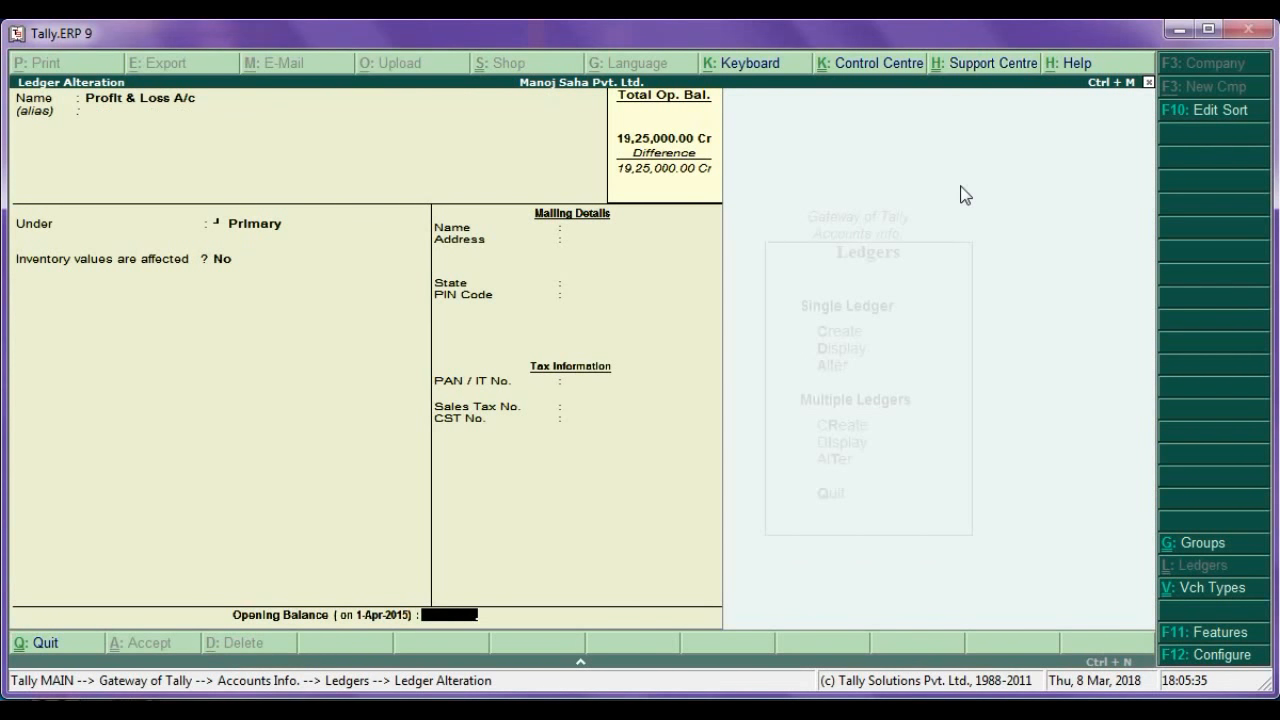
text(70000)
key(Return)
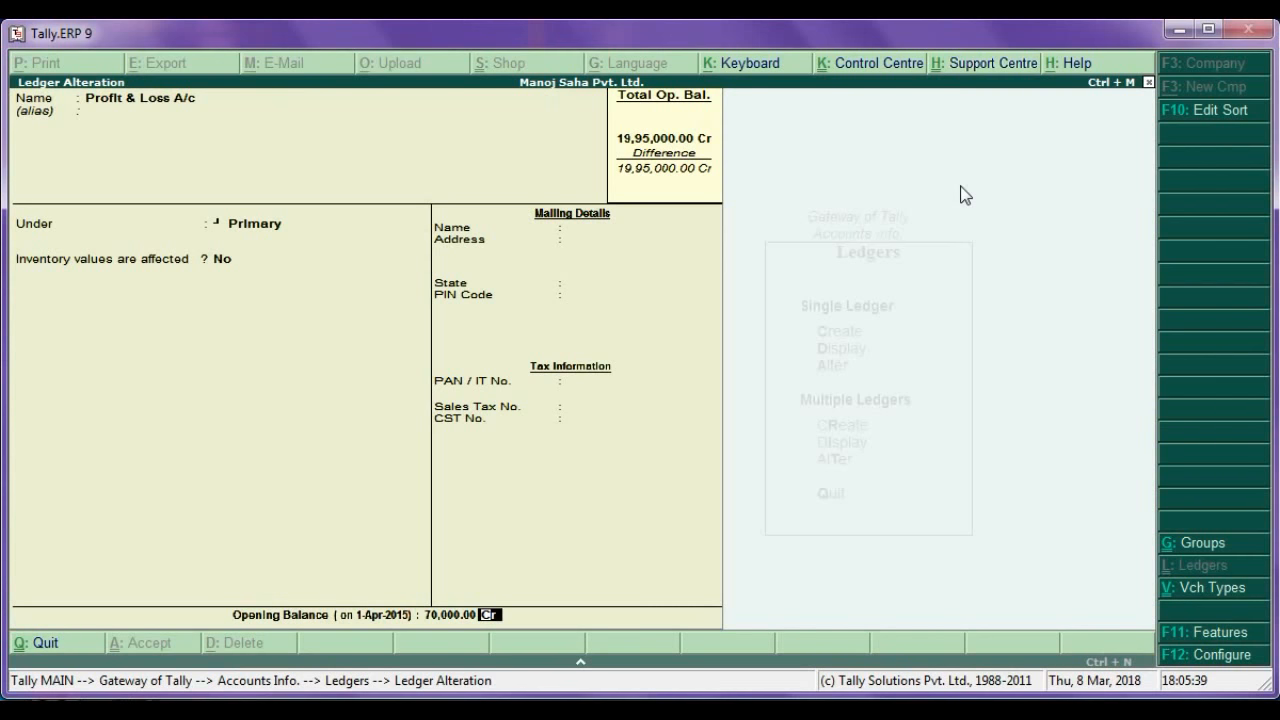
key(Return)
key(y)
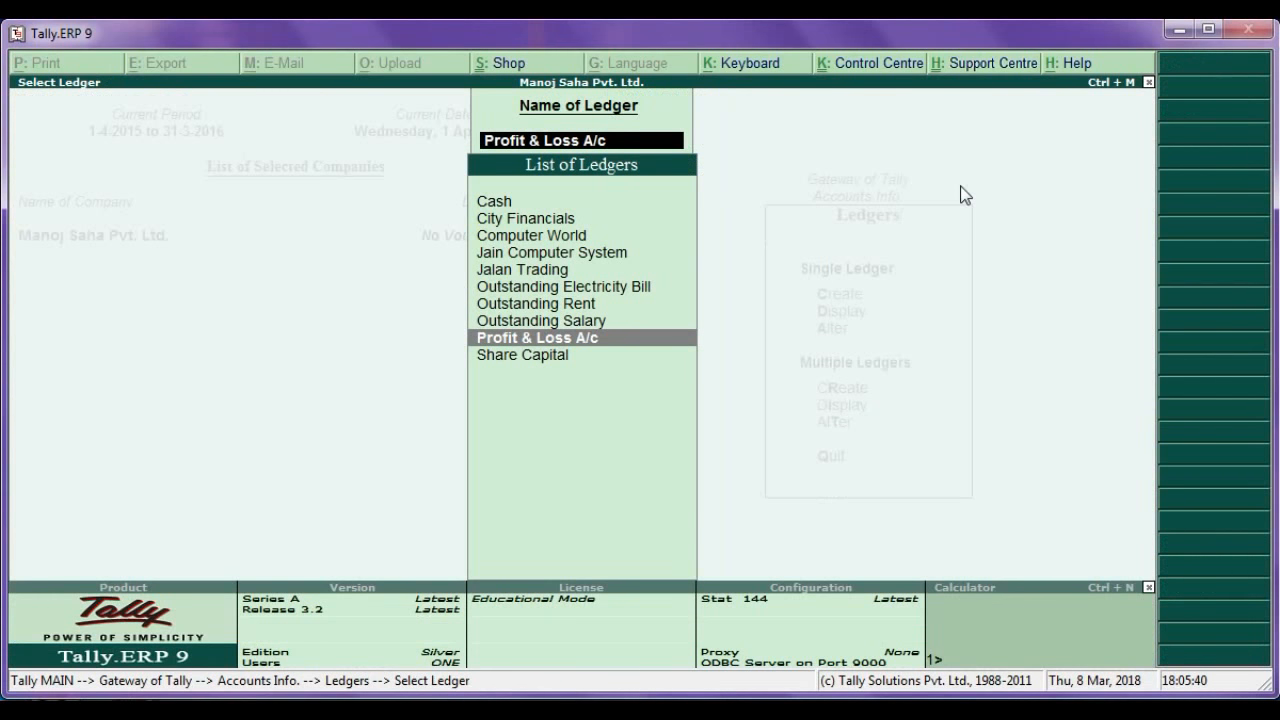
Leave ledger alteration and start a new single ledger named Furniture under Fixed Assets, with inventory values not affected
key(Escape)
key(Escape)
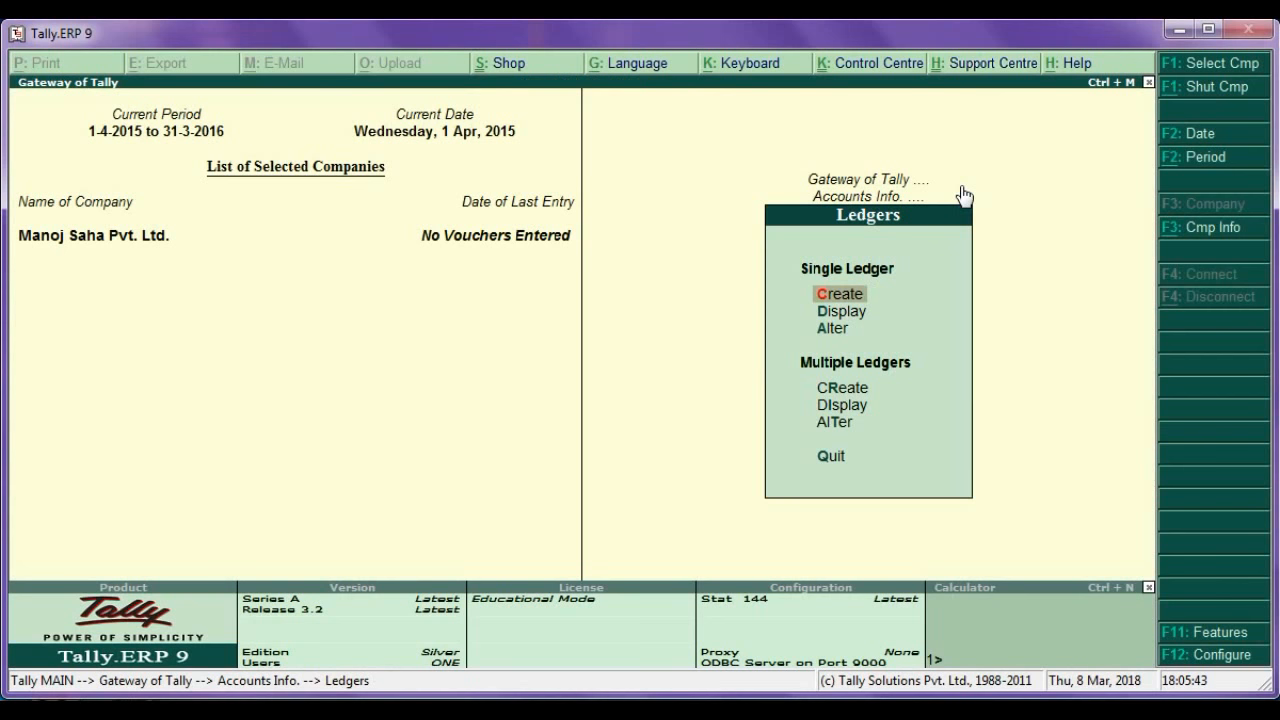
key(Return)
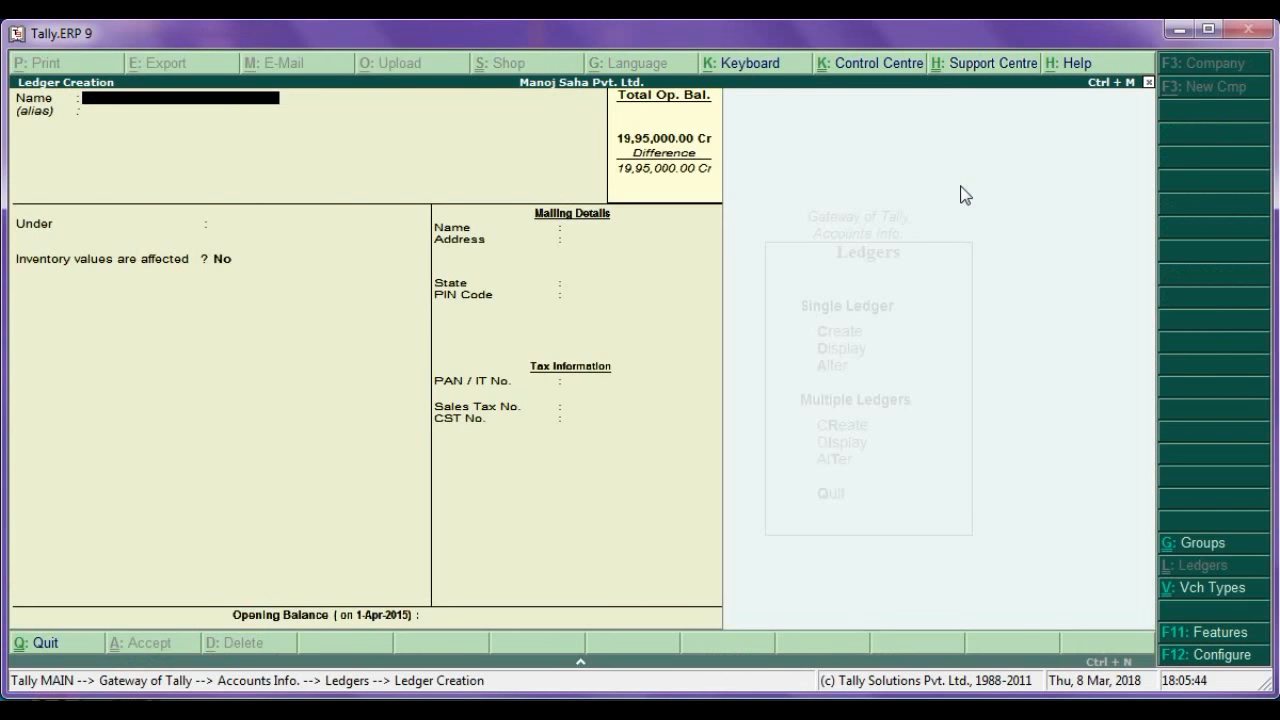
text(Furniture)
key(Return)
key(Return)
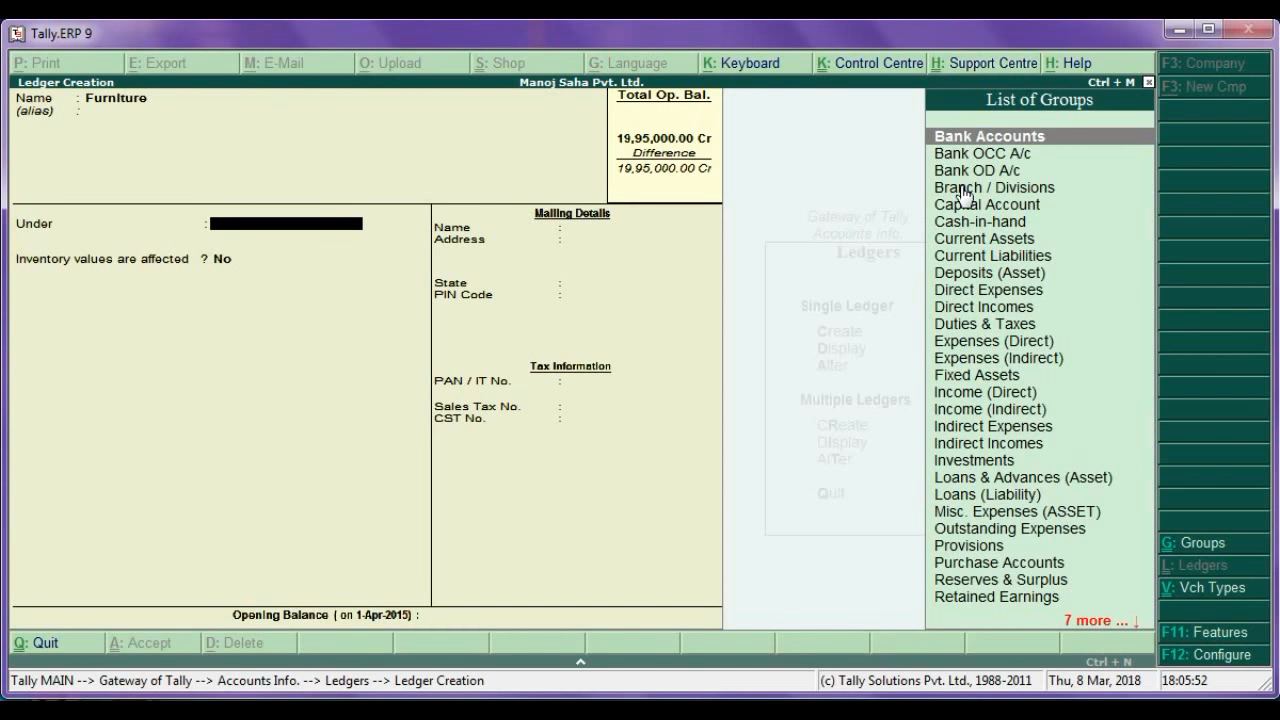
text(Fi)
key(Return)
key(Return)
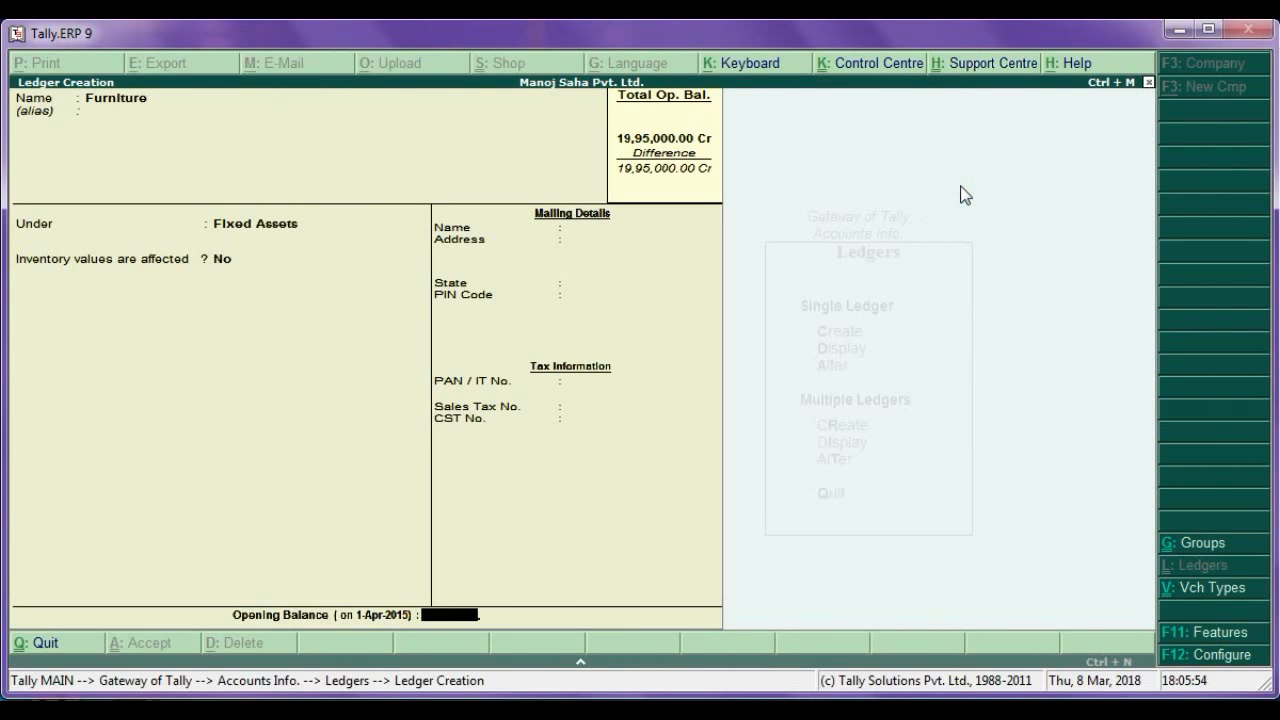
Set the Furniture ledger's opening balance to 1,15,000 Dr and save it
text(1,15,00)
text(000)
key(Return)
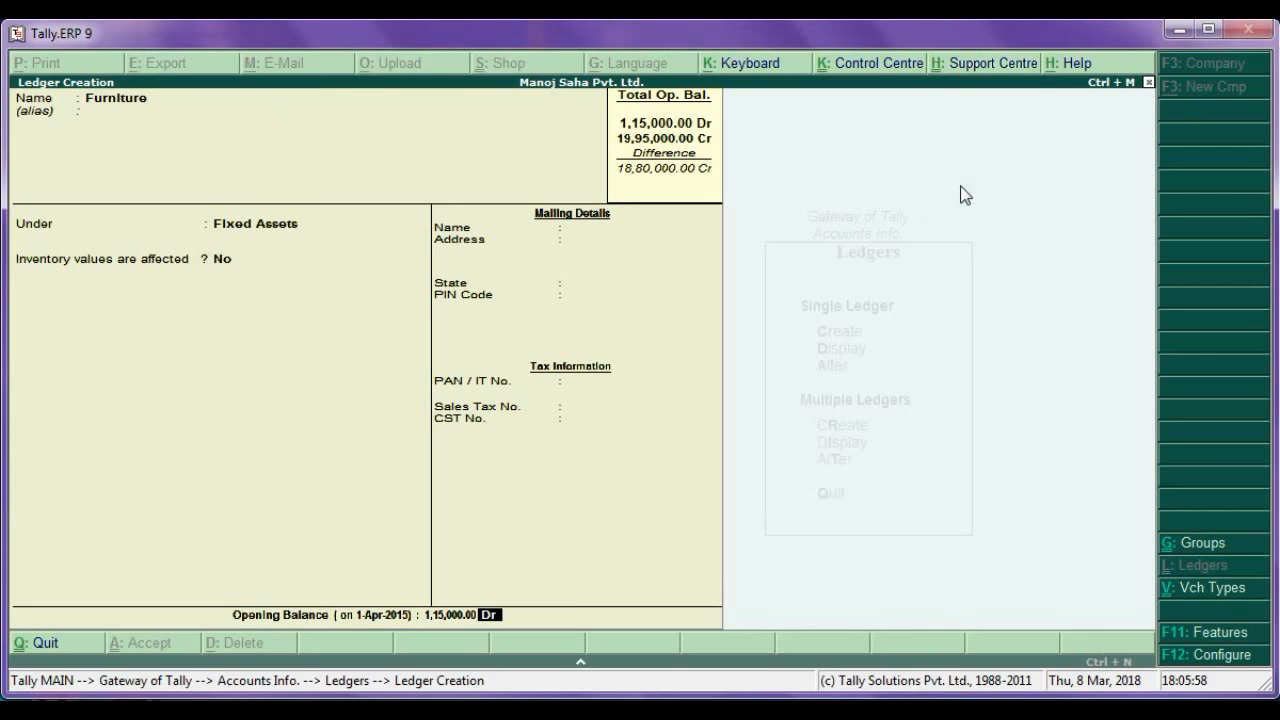
key(Return)
key(y)
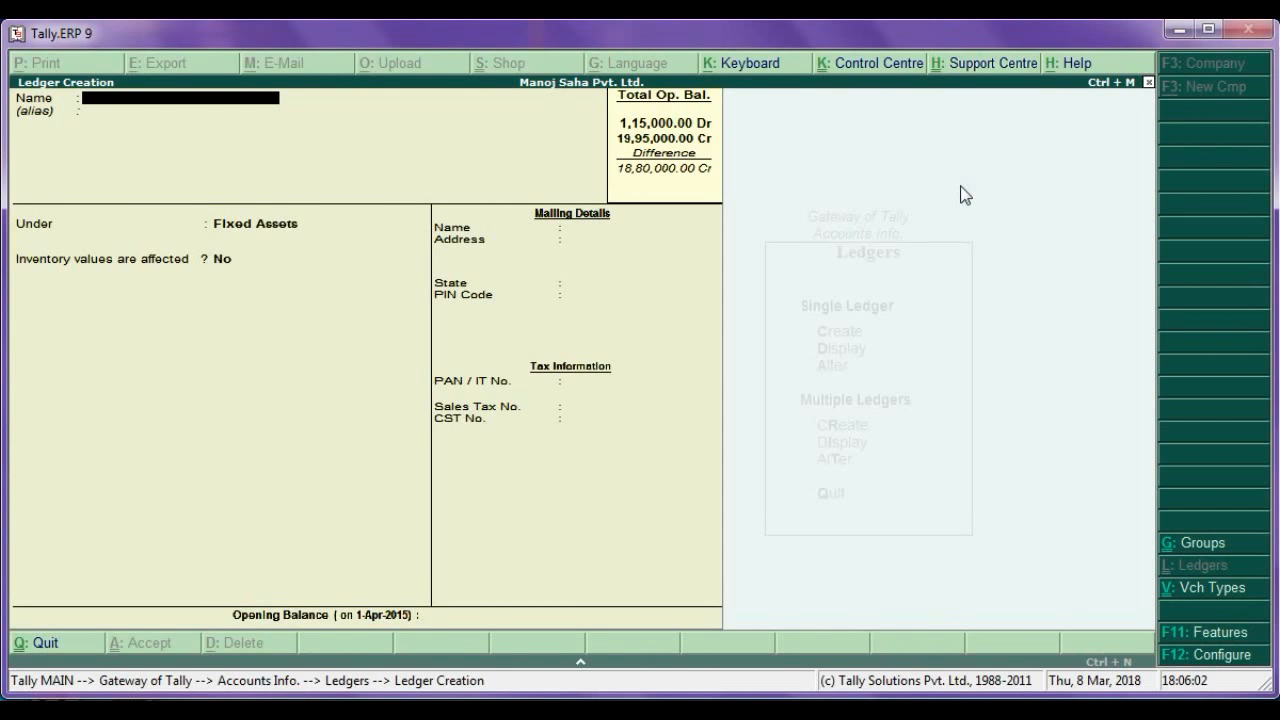
Create the Land & Building ledger under Fixed Assets with an opening balance of 5,00,000 Dr and save it
text(Land & Building)
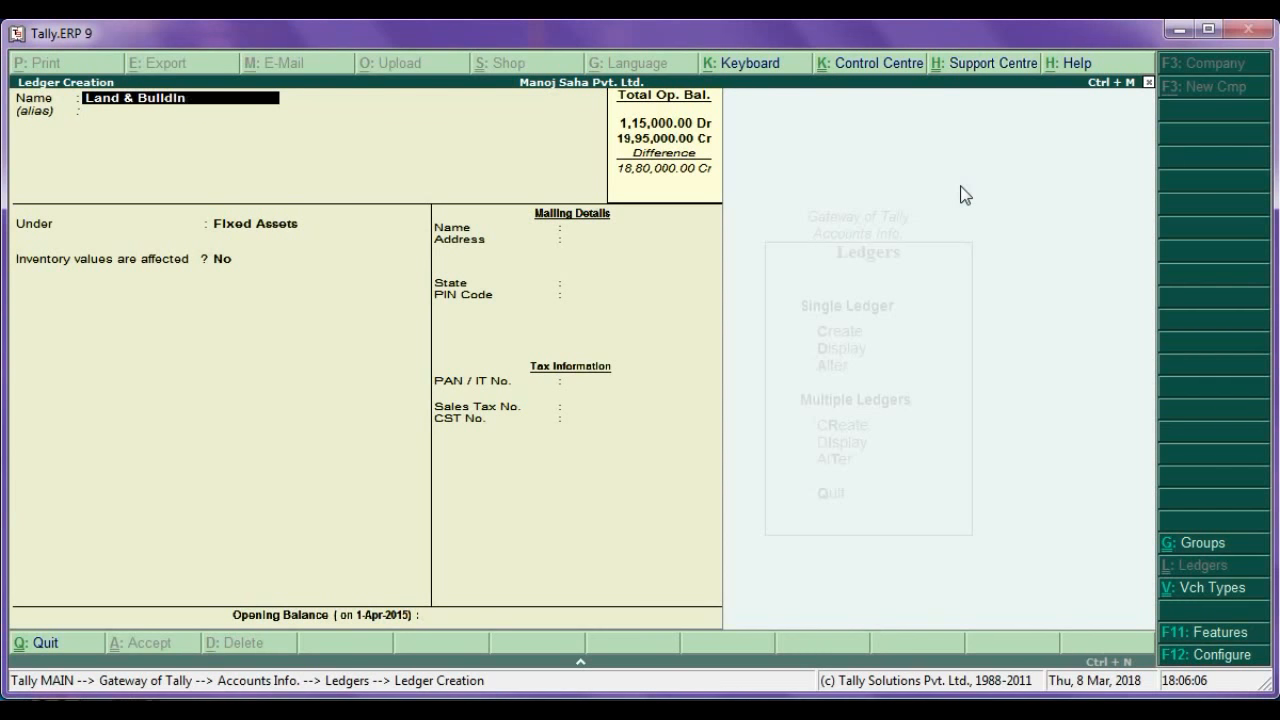
key(Return)
key(Return)
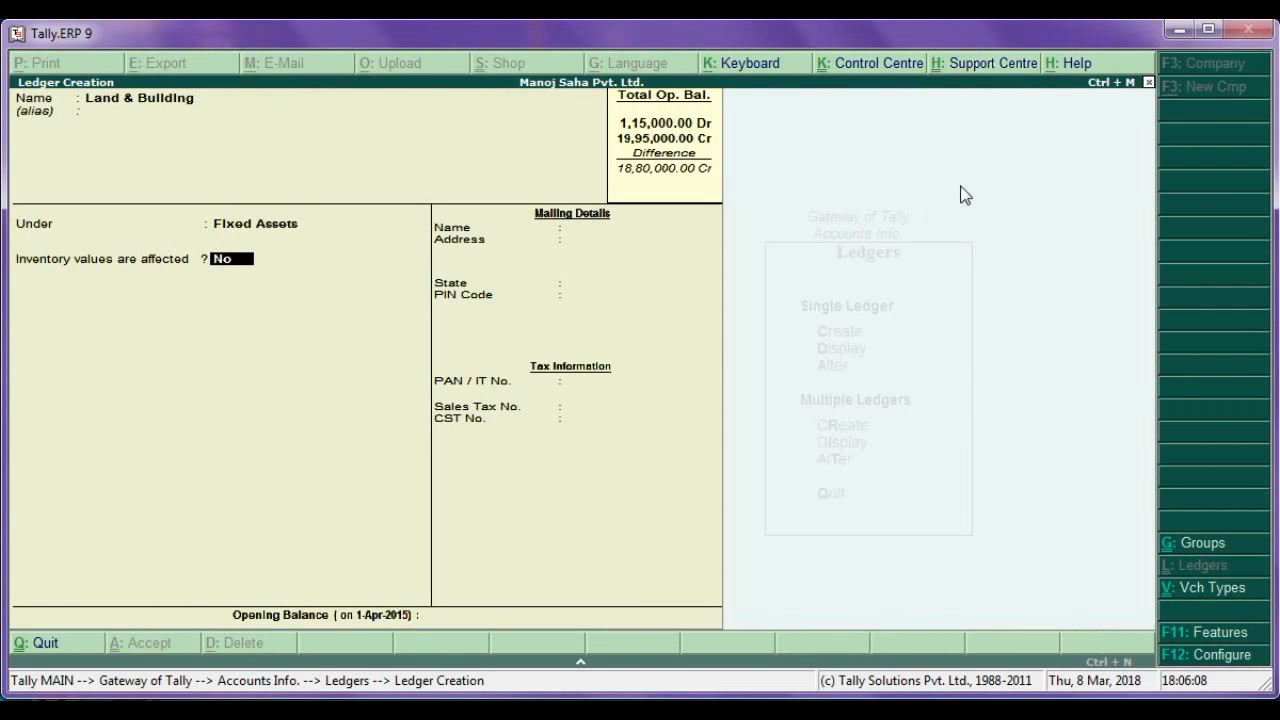
key(Return)
text(5)
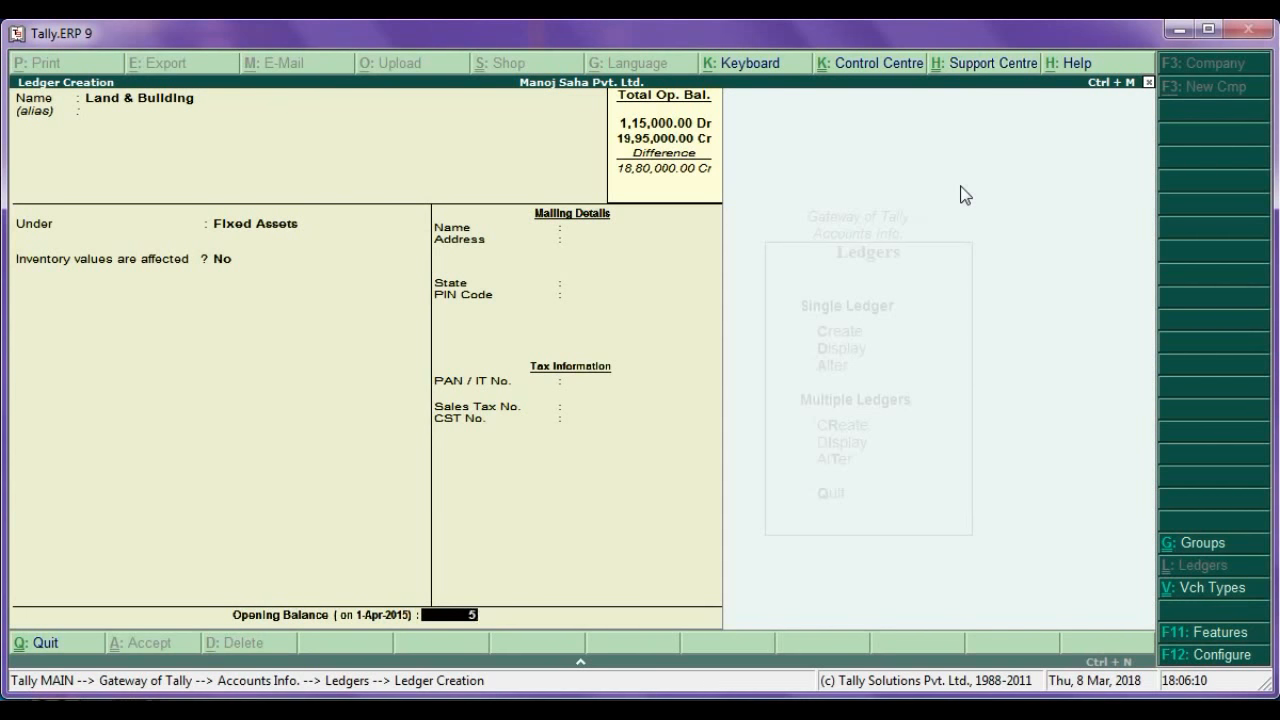
text(,00,000000)
key(Return)
key(Return)
key(Return)
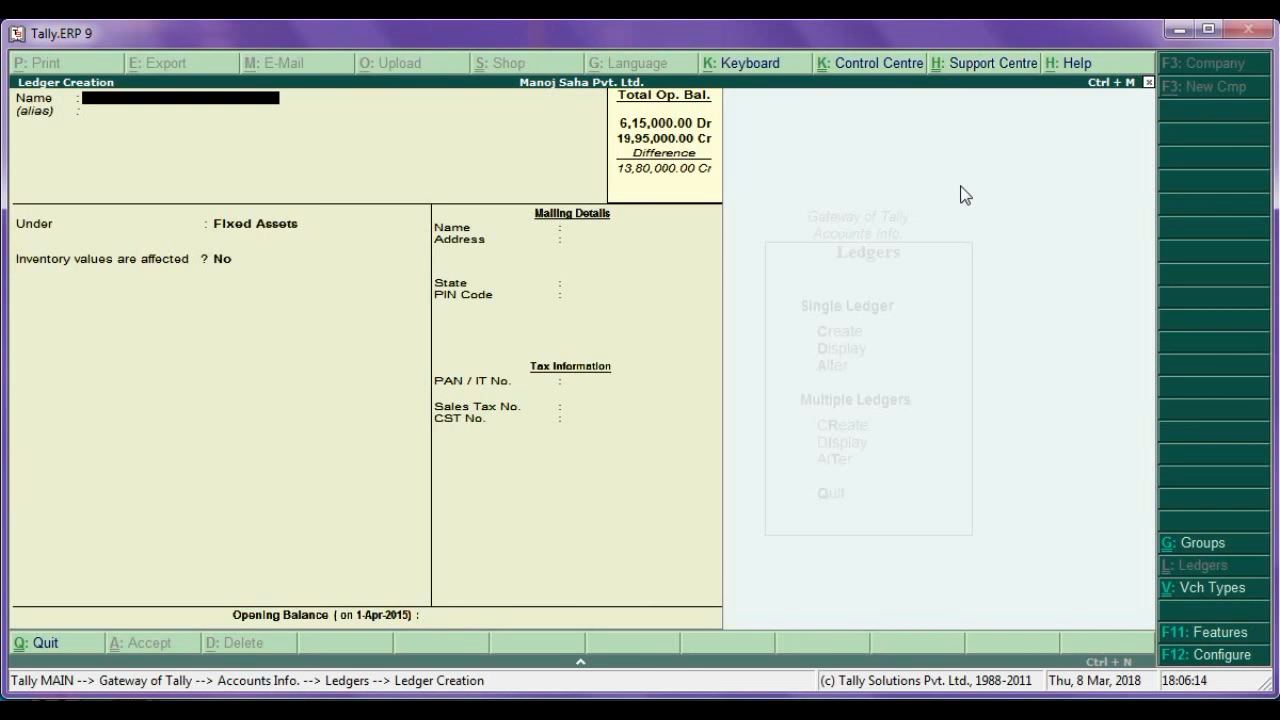
Create the Computer ledger under Fixed Assets with an opening balance of 3,10,000 Dr and save it
text(Computer)
key(Return)
key(Return)
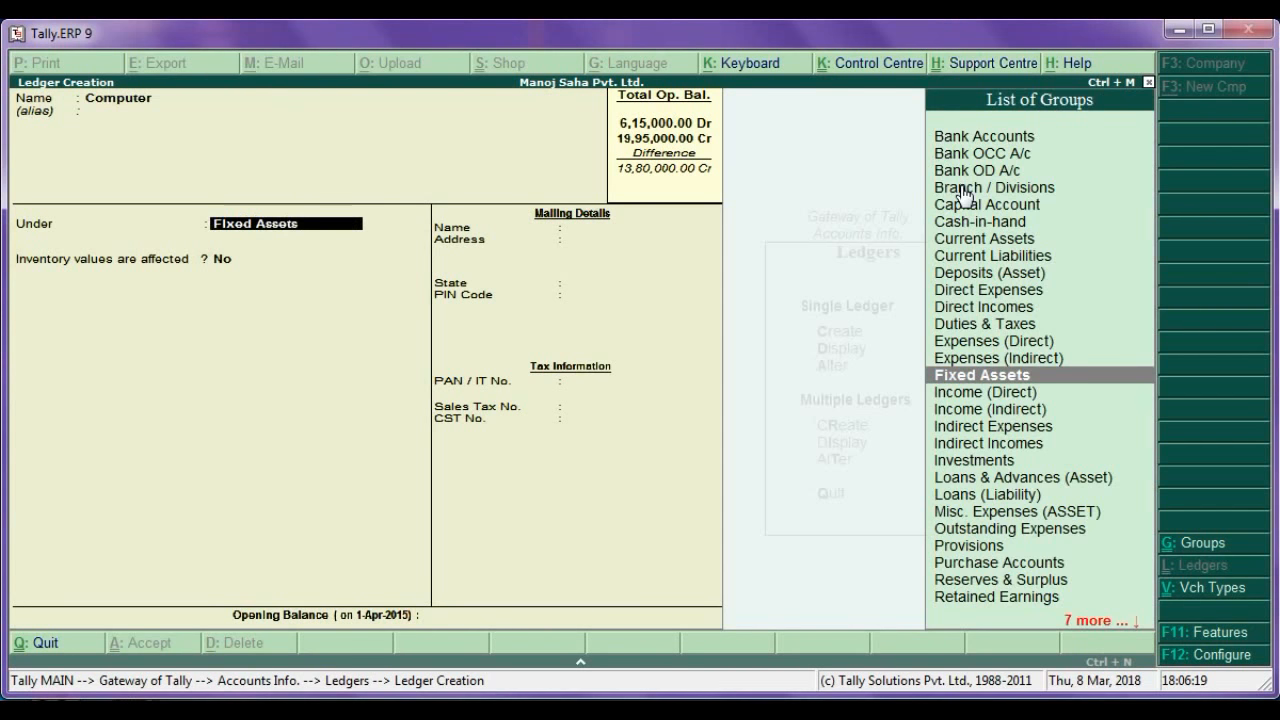
key(Return)
key(Return)
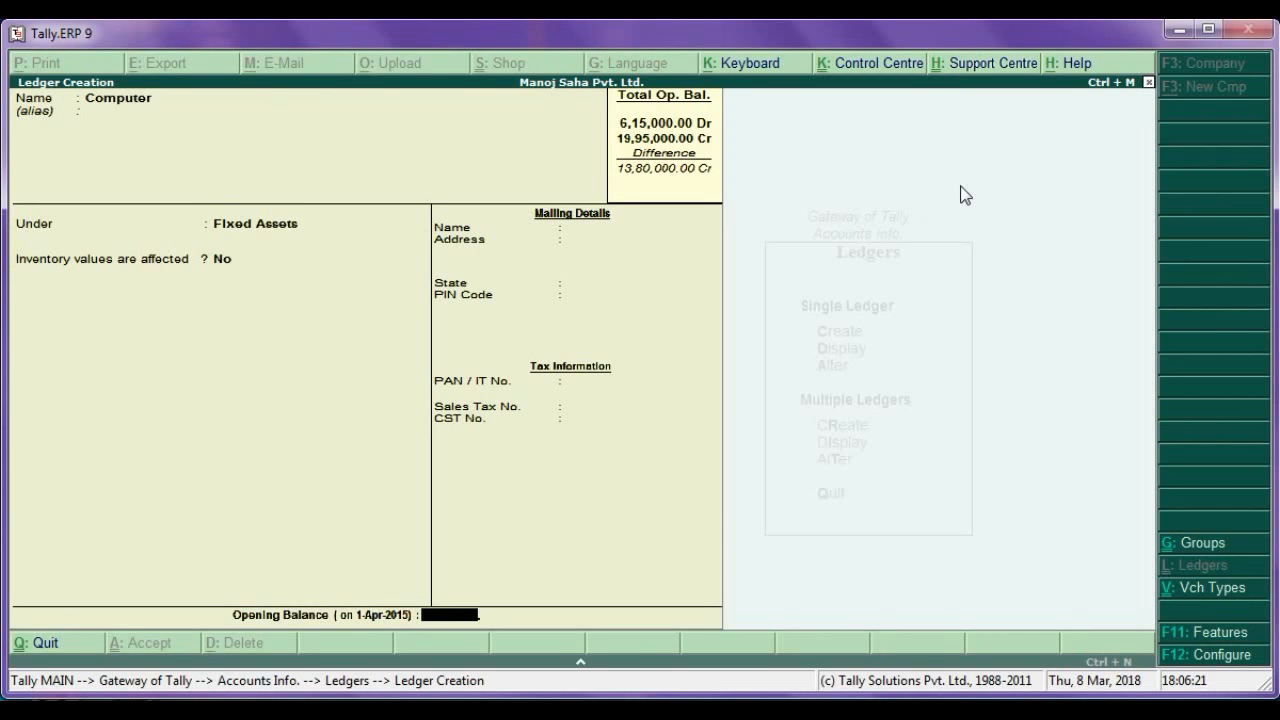
text(310000.)
key(Return)
key(Return)
key(Return)
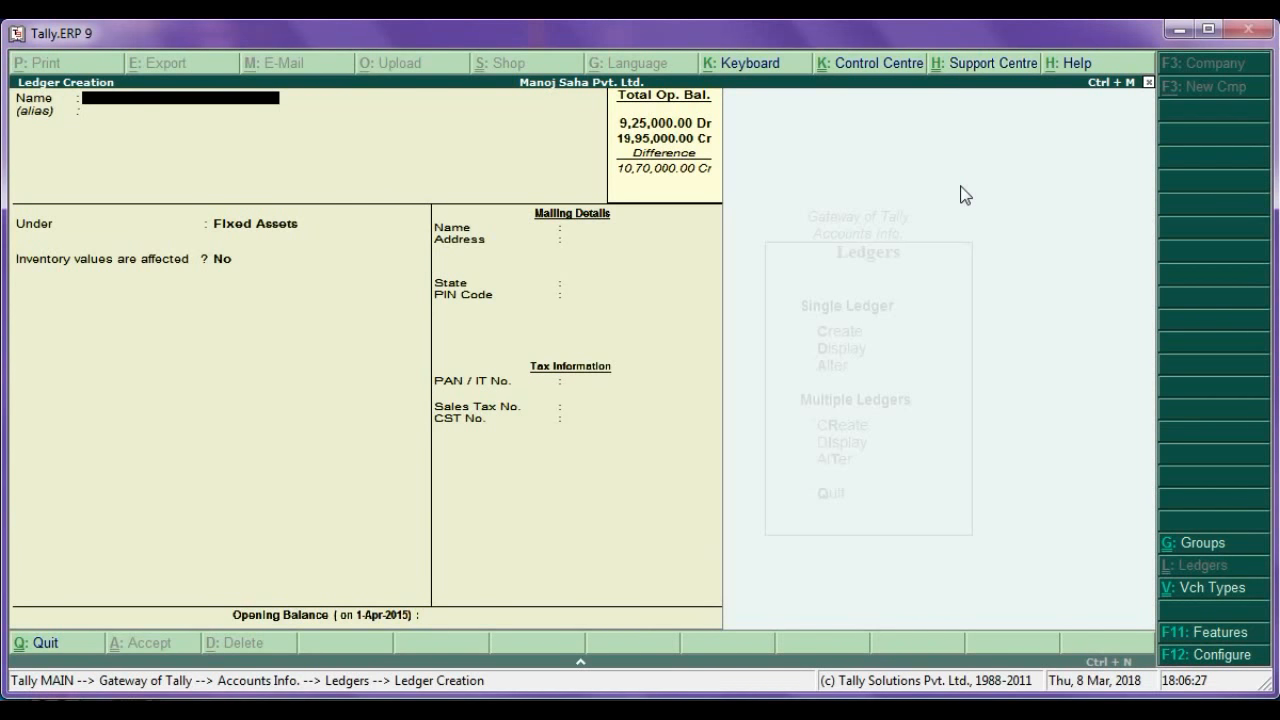
Start a new ledger named Kishan Vikash under Investments, with inventory values not affected
text(Kishan Vikash)
key(Return)
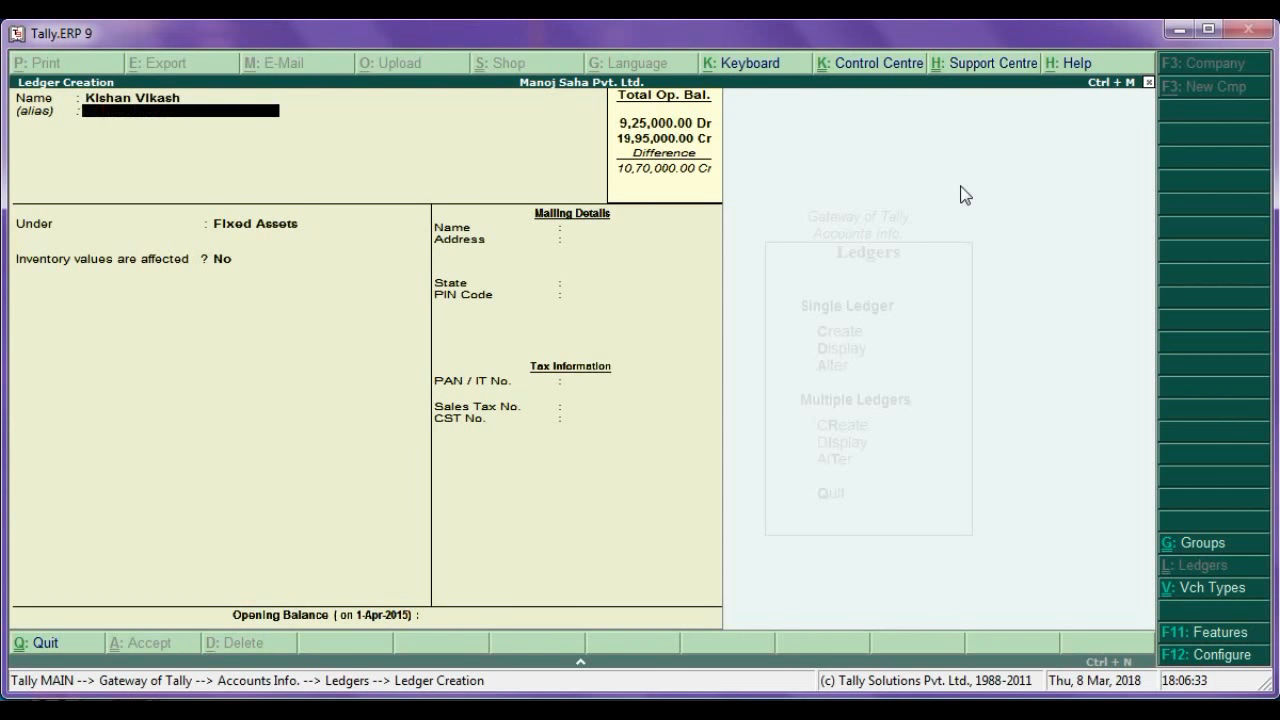
key(Return)
text(In)
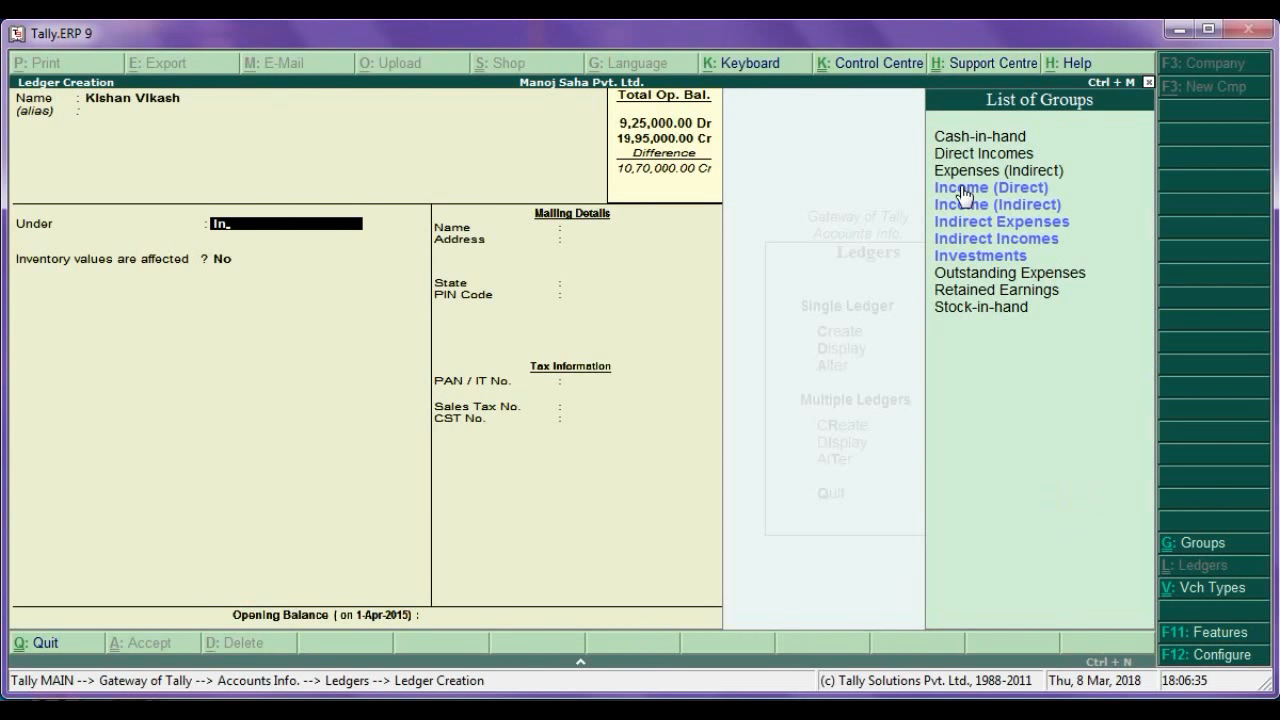
text(v)
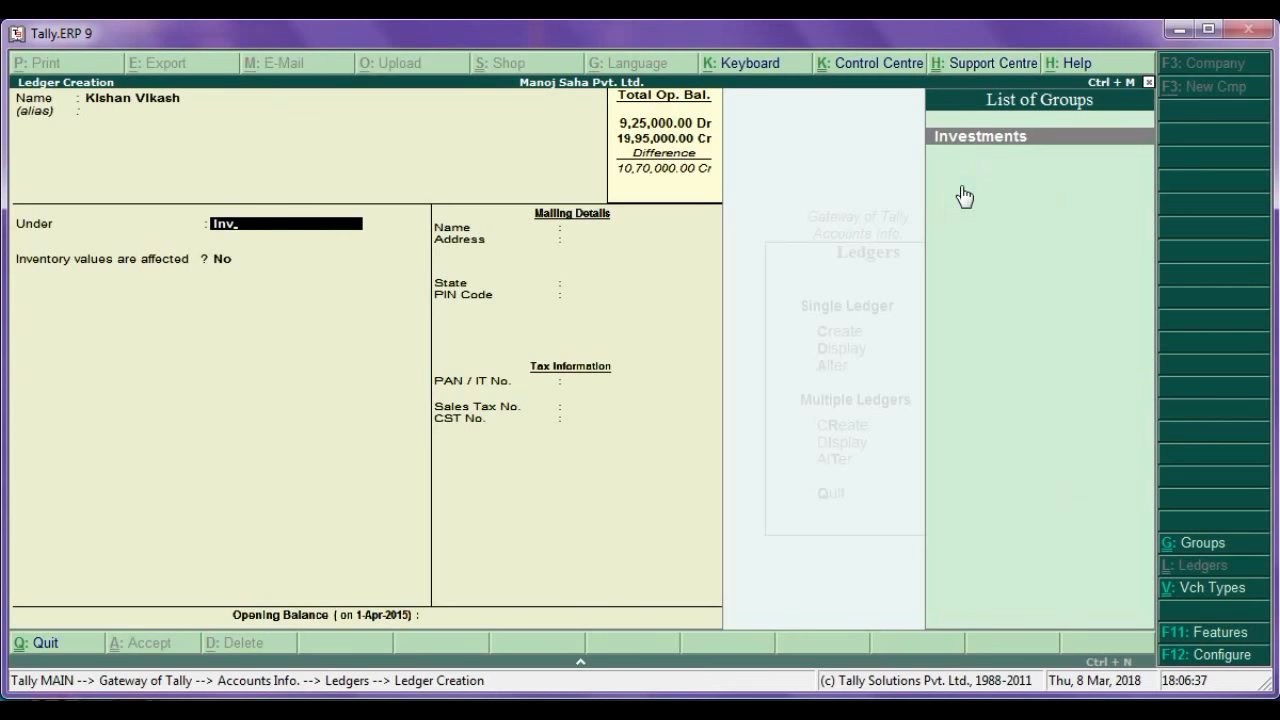
key(Return)
key(Return)
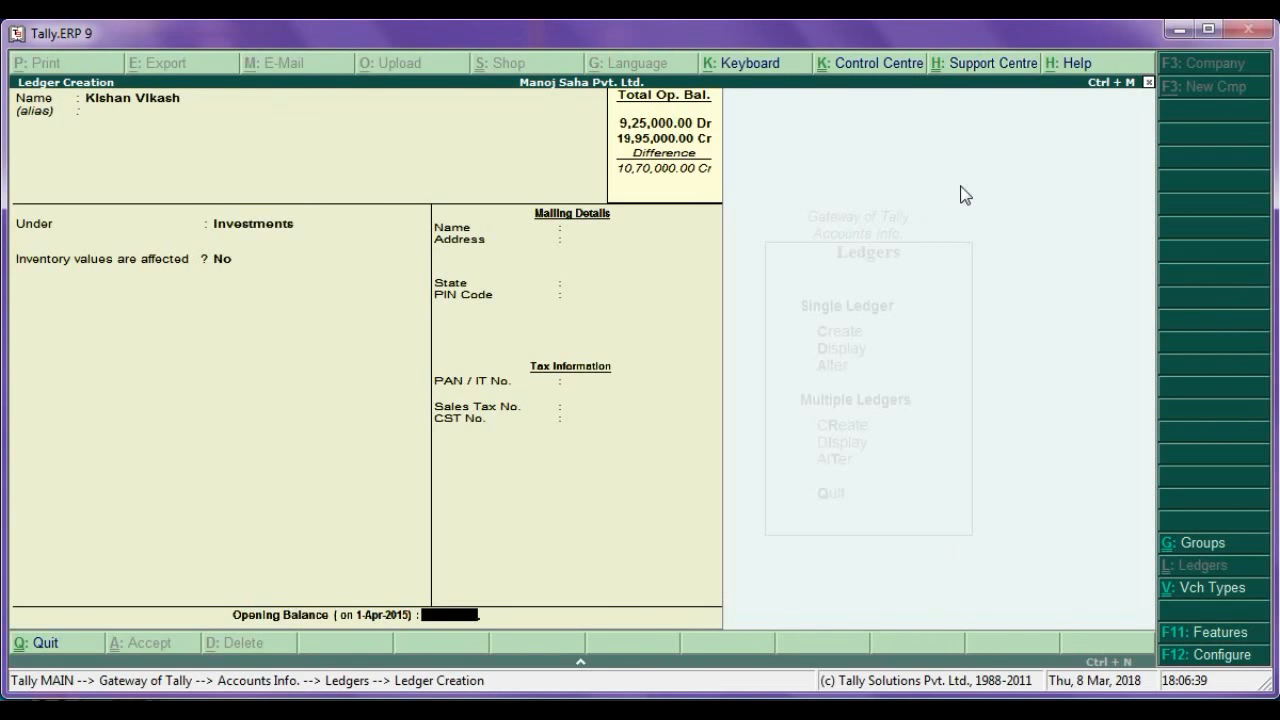
text(100000)
key(Return)
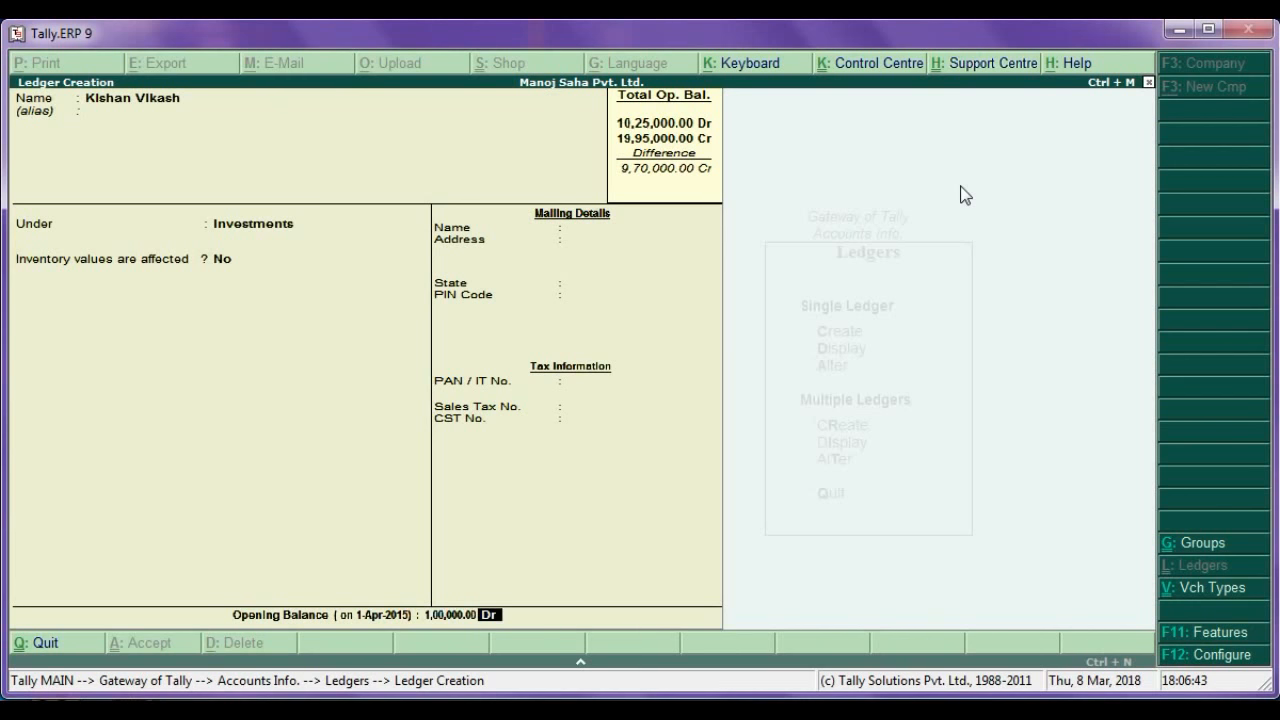
key(Return)
key(Return)
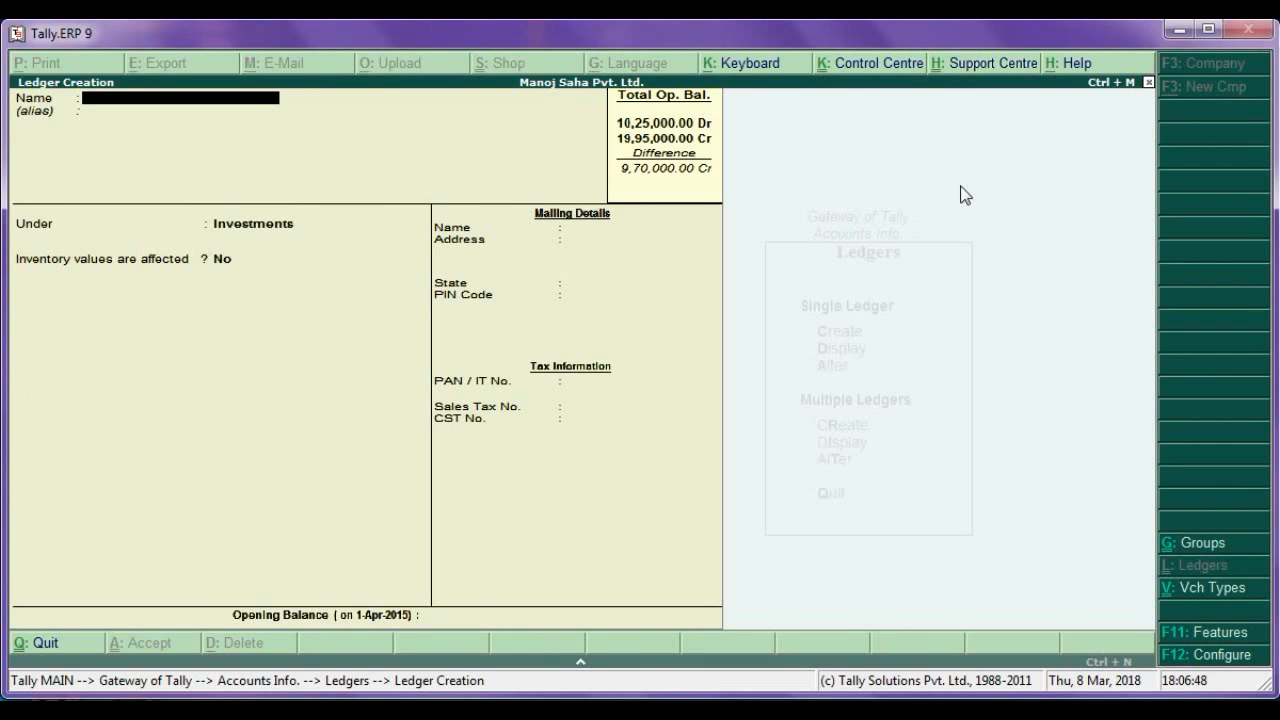
Create the Stock In Trade ledger under Current Assets with an opening balance of 89,000 Dr and save it
text(Stock In Trade)
key(Return)
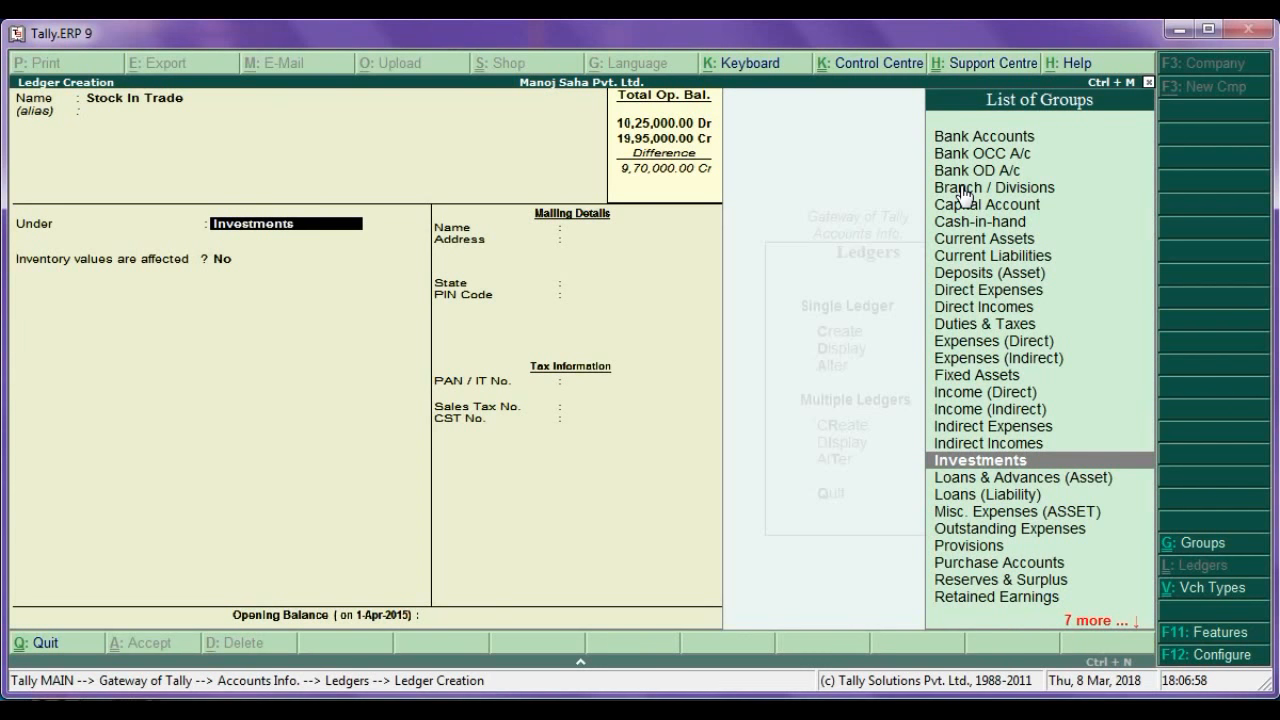
text(Cu)
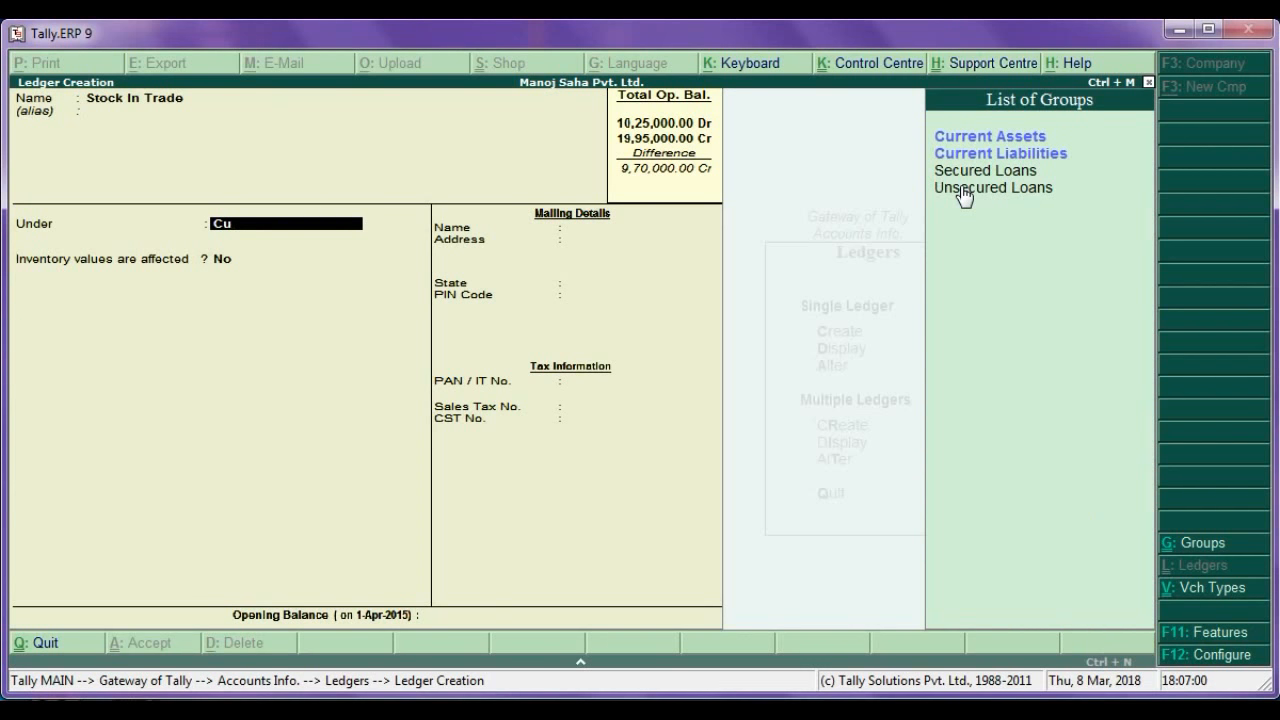
key(Return)
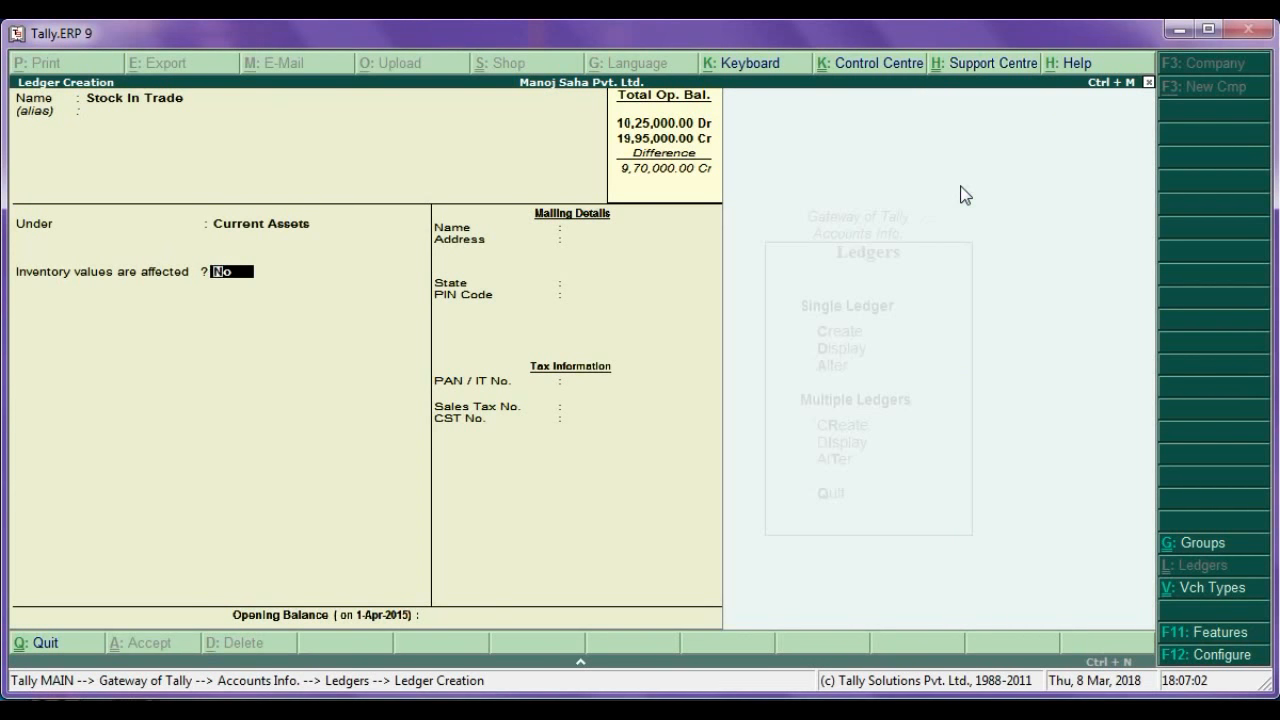
key(Return)
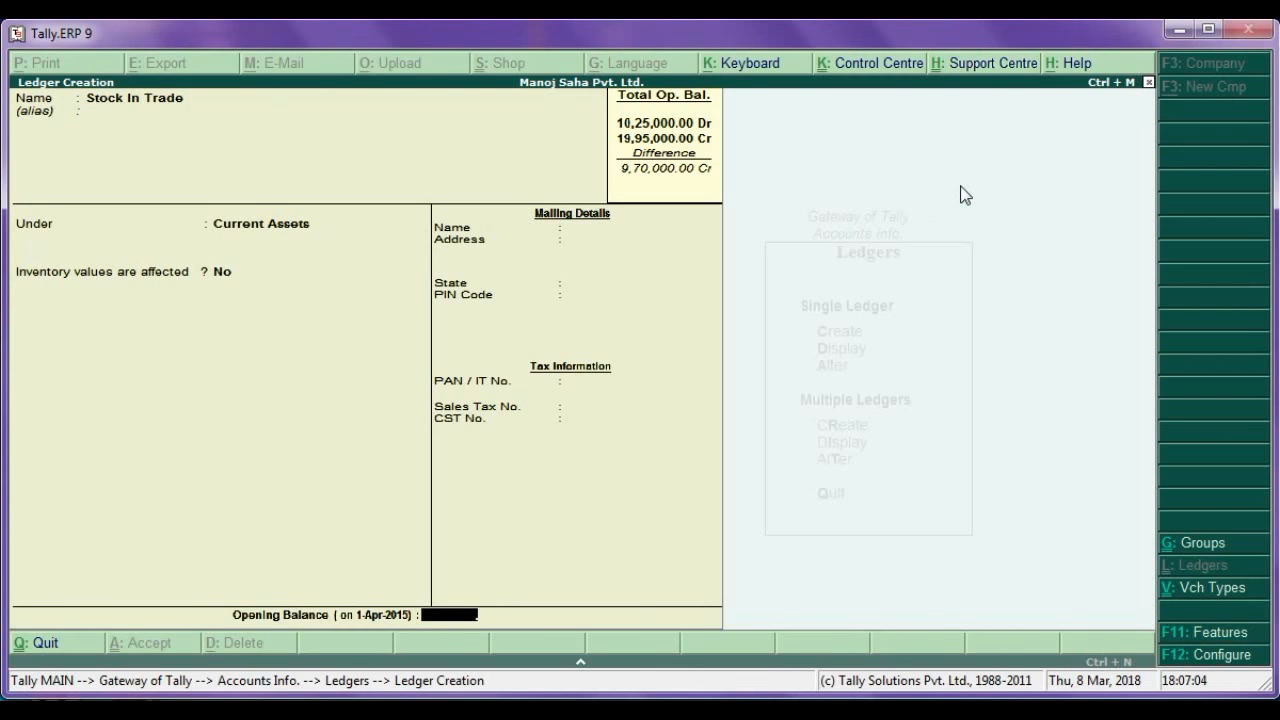
text(89000)
key(Return)
key(Return)
key(Return)
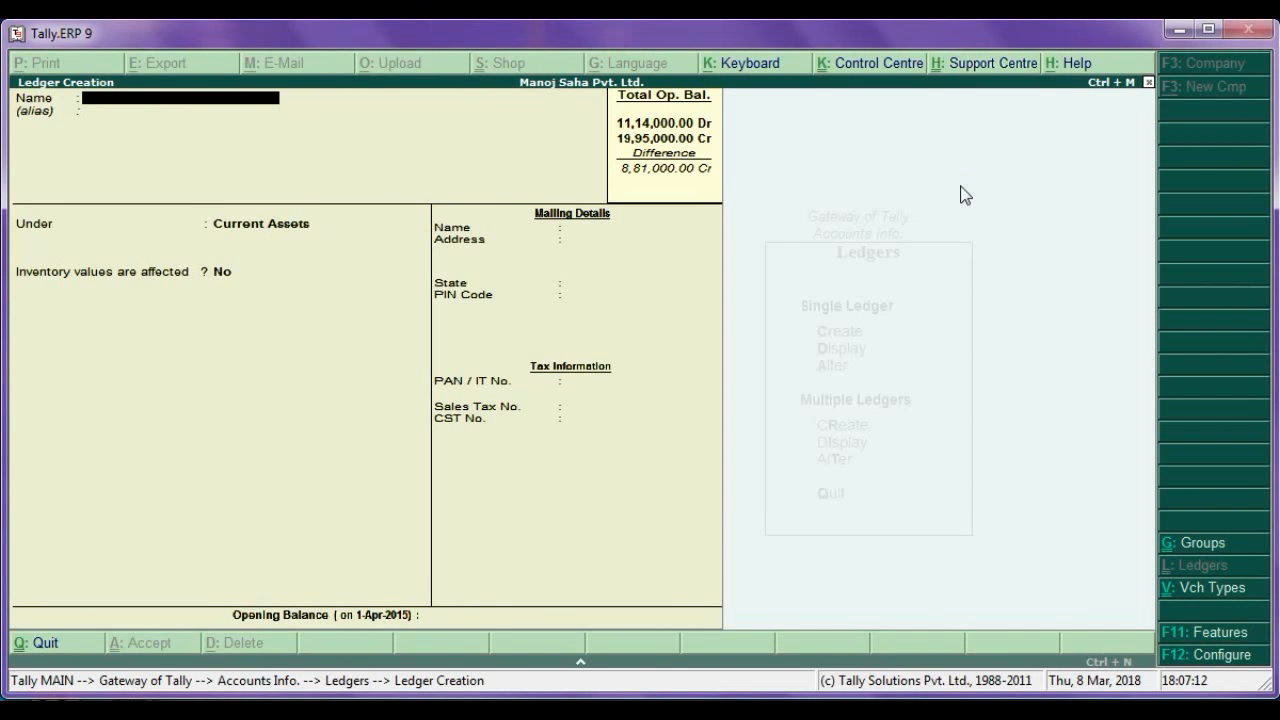
Start a new ledger named Chowdhury Mobilink under Sundry Debtors
text(Chowdhury Mobillink)
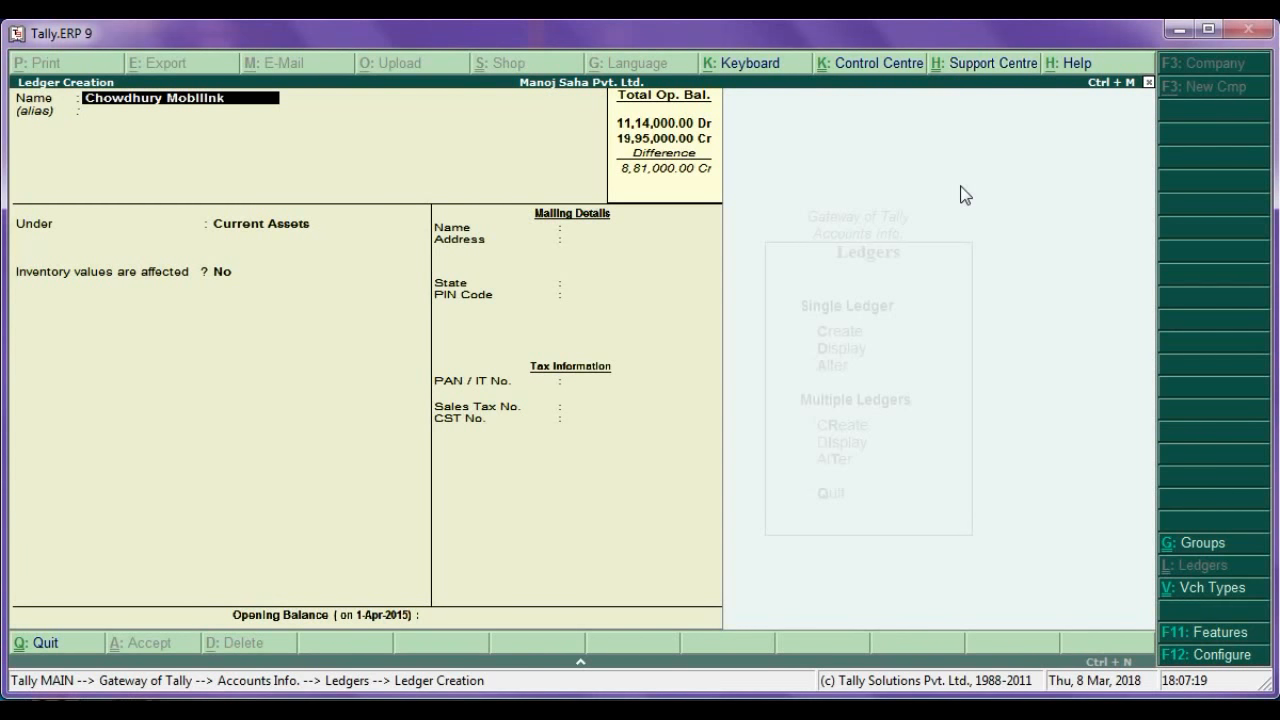
key(Return)
key(Return)
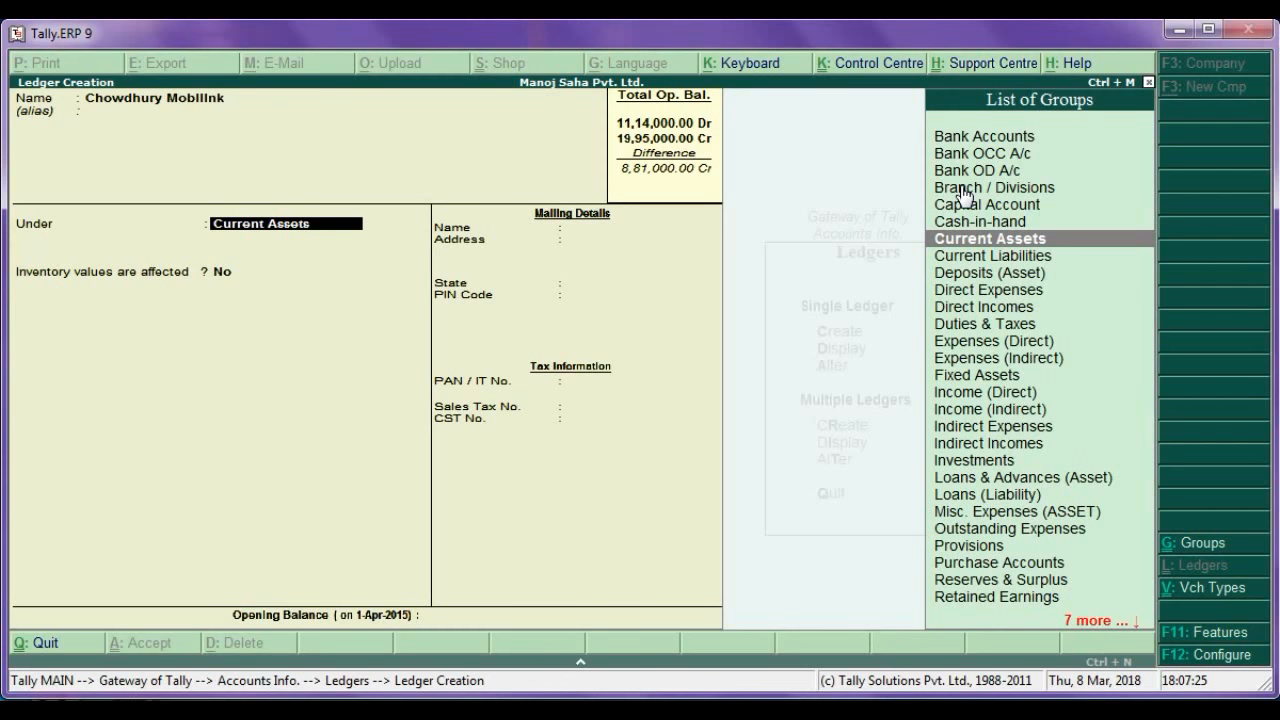
text(M)
key(BackSpace)
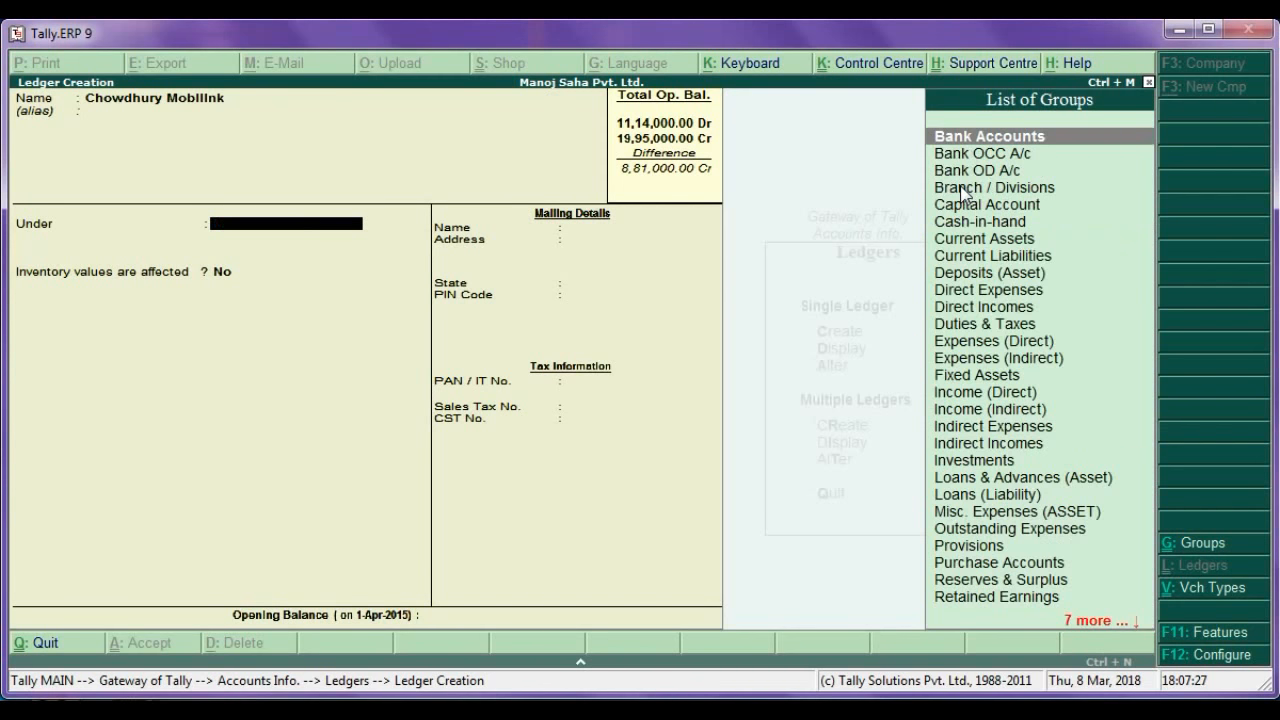
text(Sun)
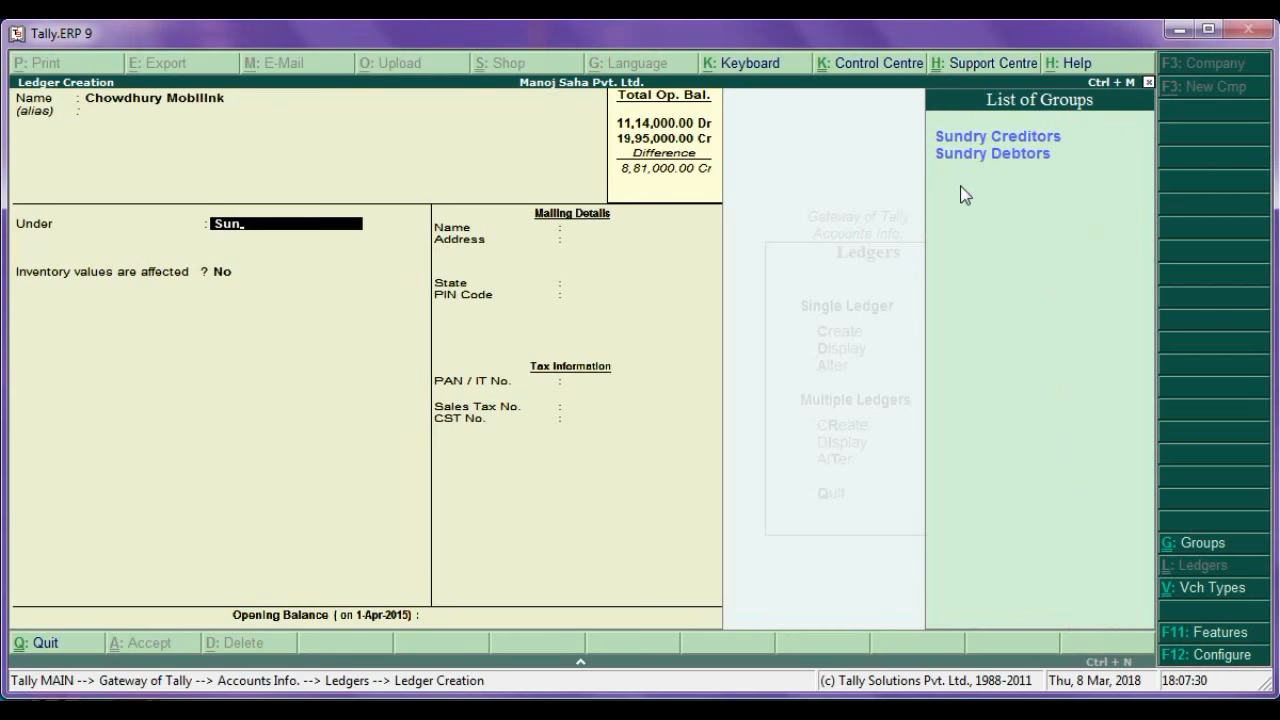
key(Down)
key(Return)
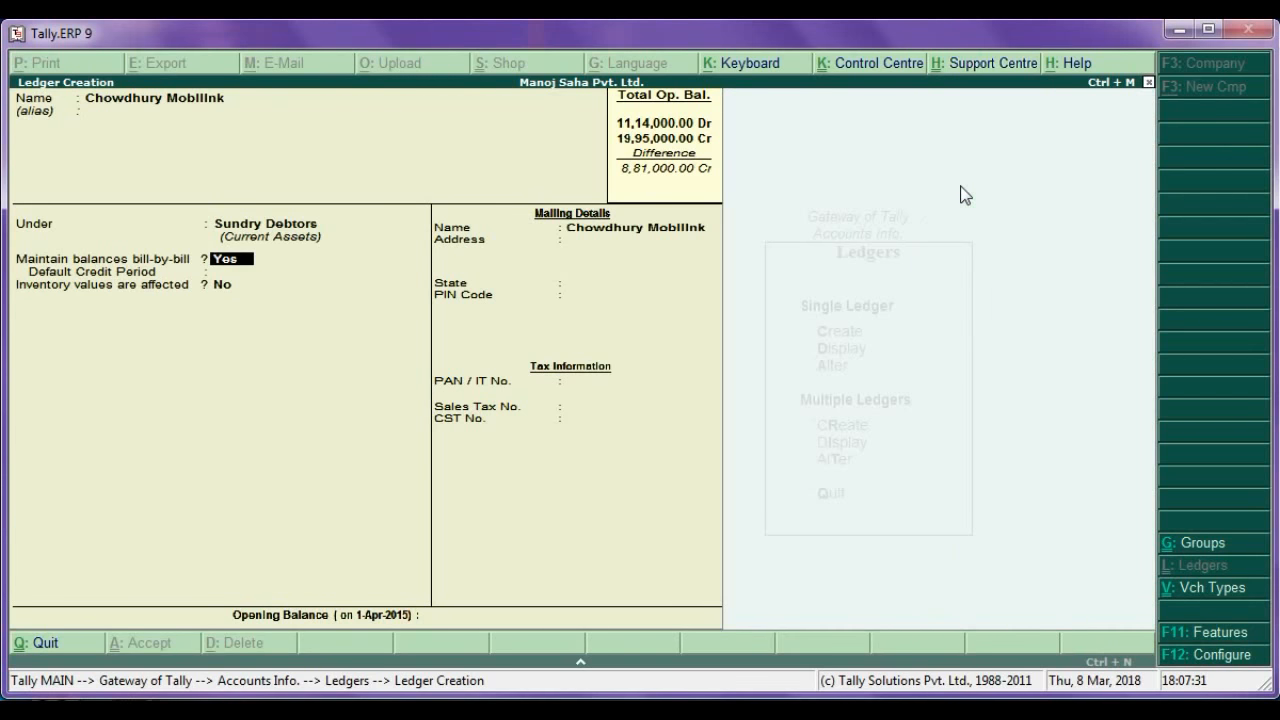
Keep bill-by-bill balances for Chowdhury Mobilink, leave its credit period, address and tax details blank, and set the state to Not Applicable
key(Return)
key(Return)
key(Return)
key(Return)
key(Return)
key(Return)
key(Return)
key(Return)
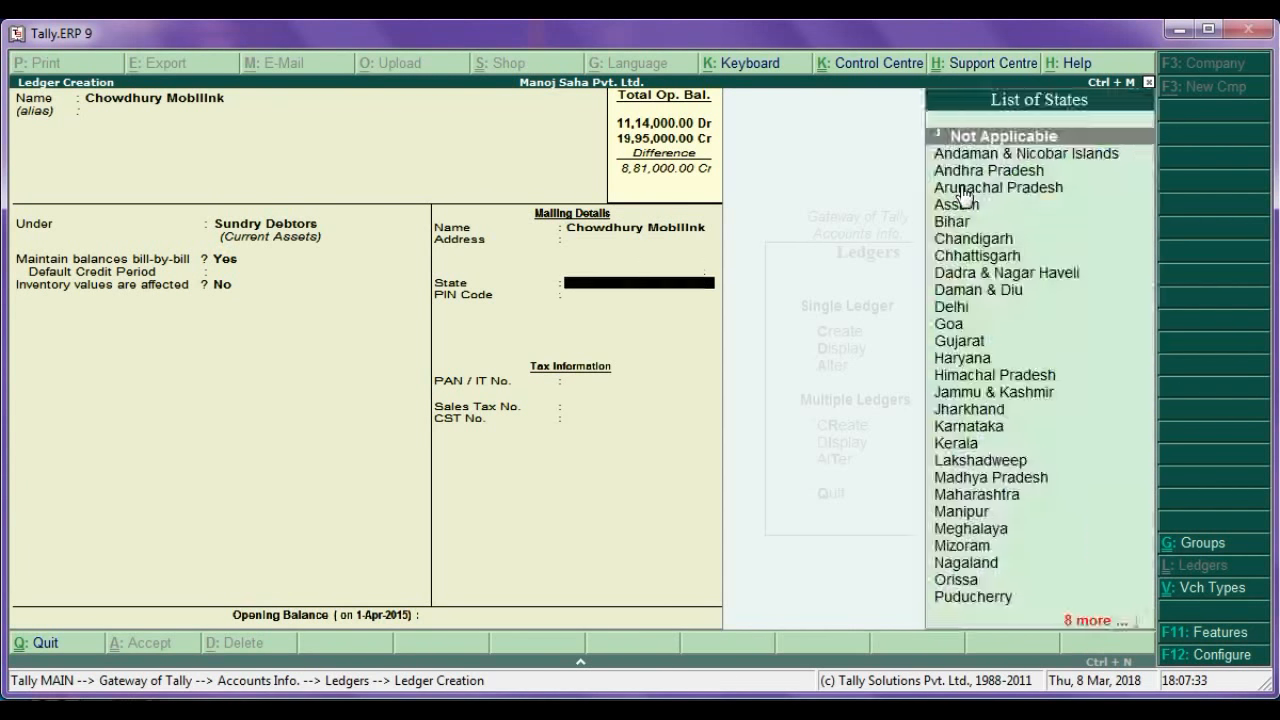
key(Return)
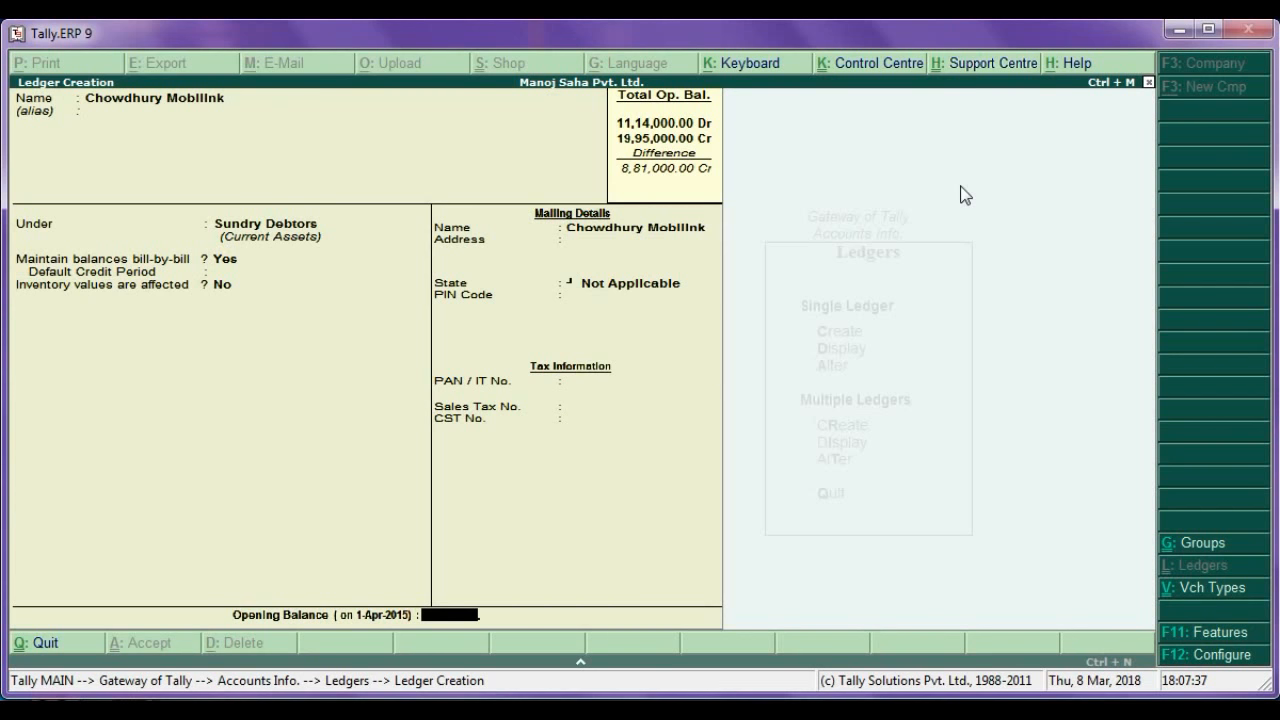
Set the Chowdhury Mobilink ledger's opening balance to 1,85,000 Dr
text(185000)
key(Return)
key(Return)
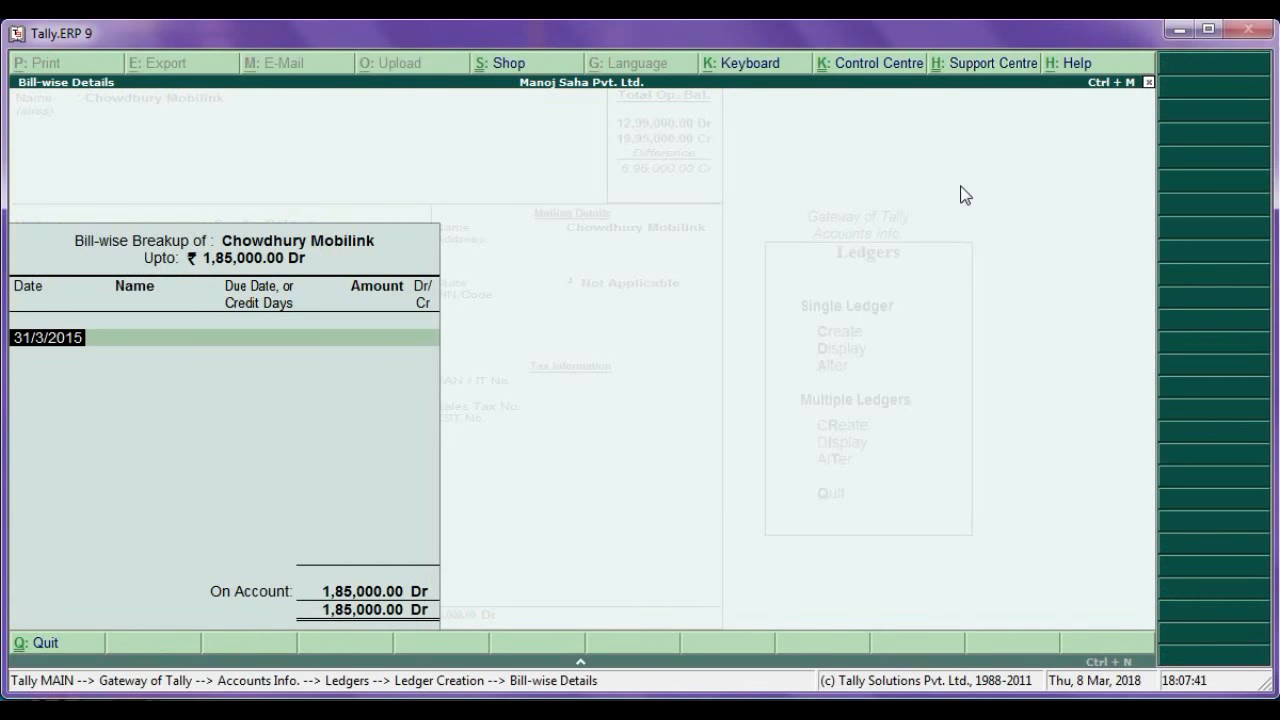
Record bill MS/14-15/717 dated 31/3/2015 for 63,000 Dr in Chowdhury Mobilink's bill-wise breakup
key(Return)
text(M)
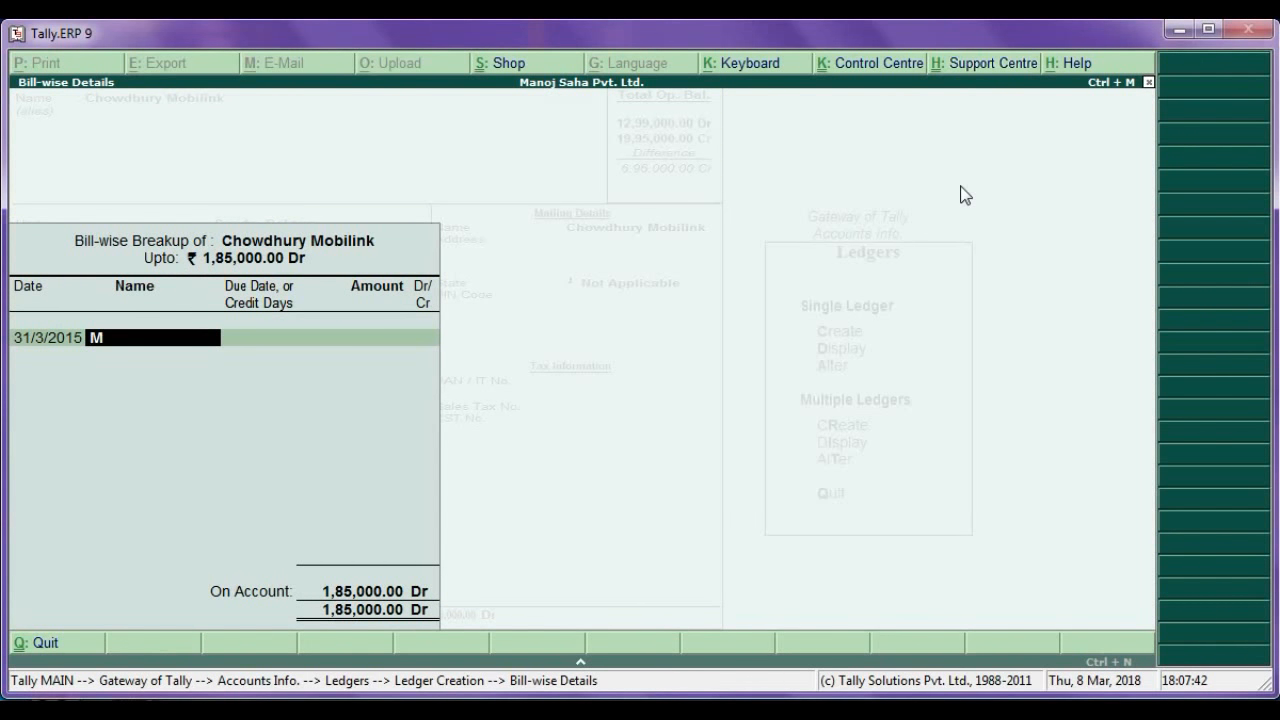
text(S/14-15/717)
key(Return)
key(Return)
key(Return)
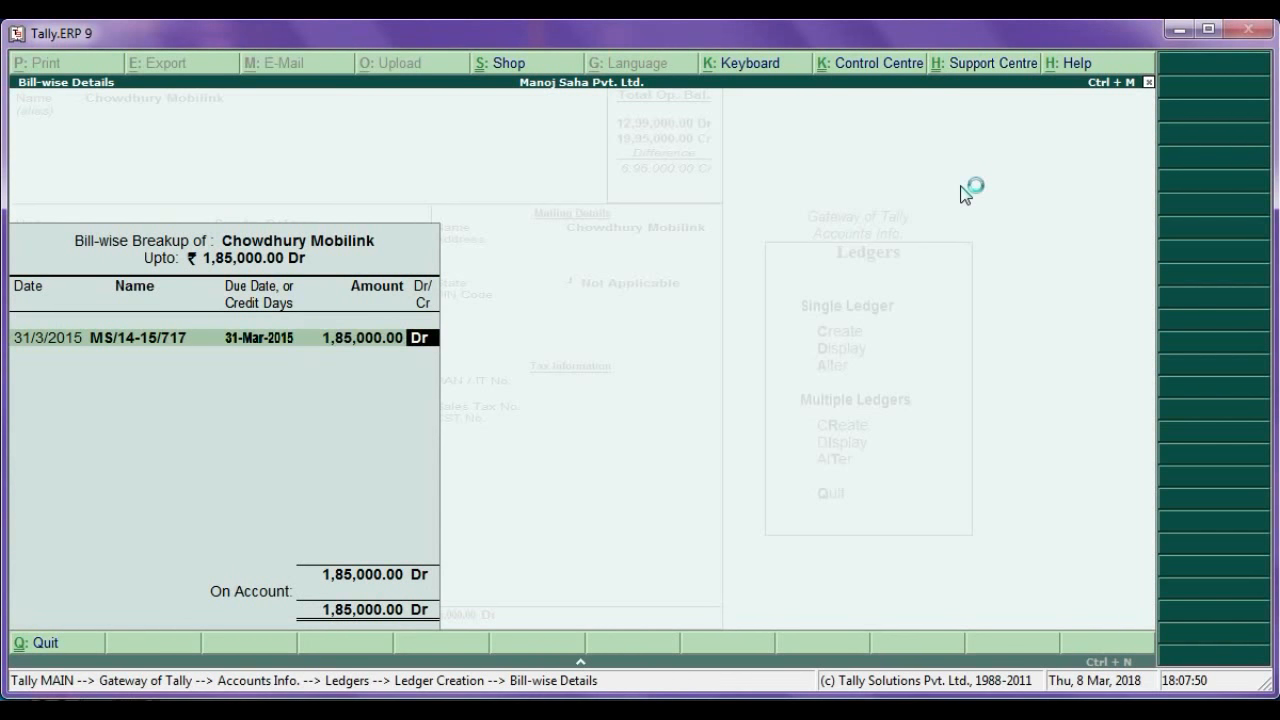
key(BackSpace)
text(63000)
key(Return)
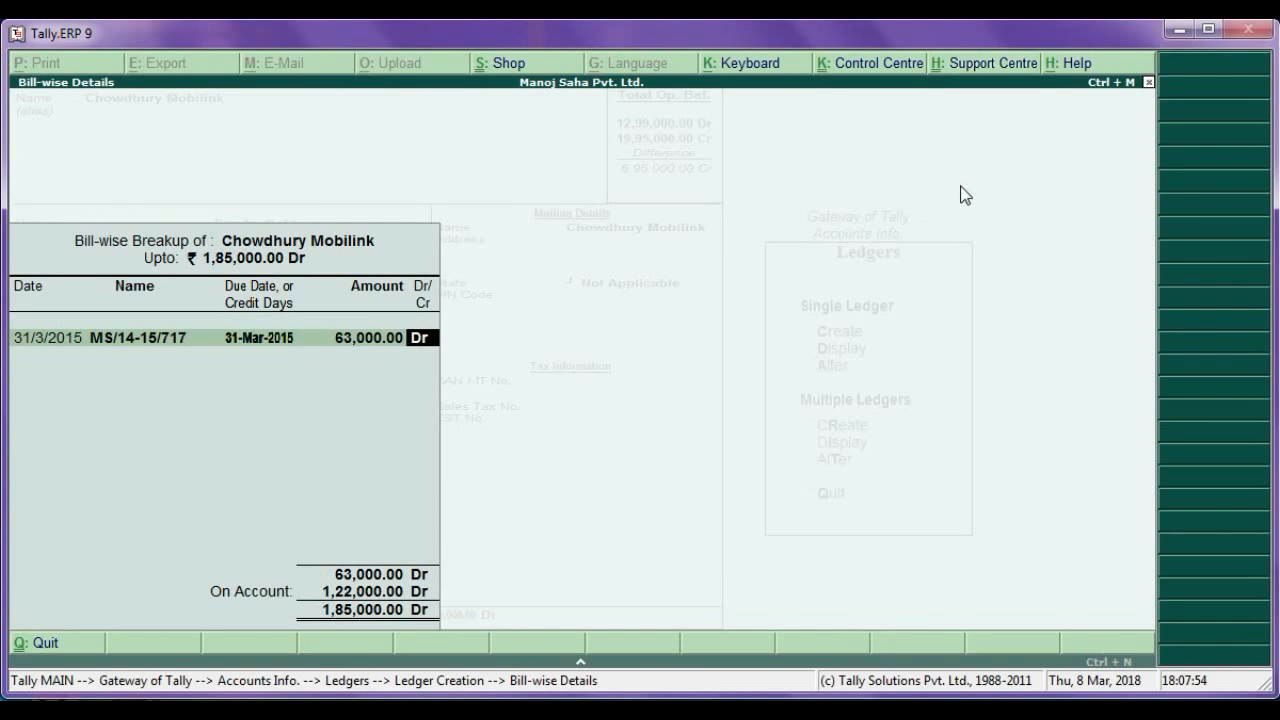
key(Return)
Add bill MS/14-15/820 dated 31/3/2015 for 35,000 Dr to Chowdhury Mobilink's bill-wise breakup
text(31-)
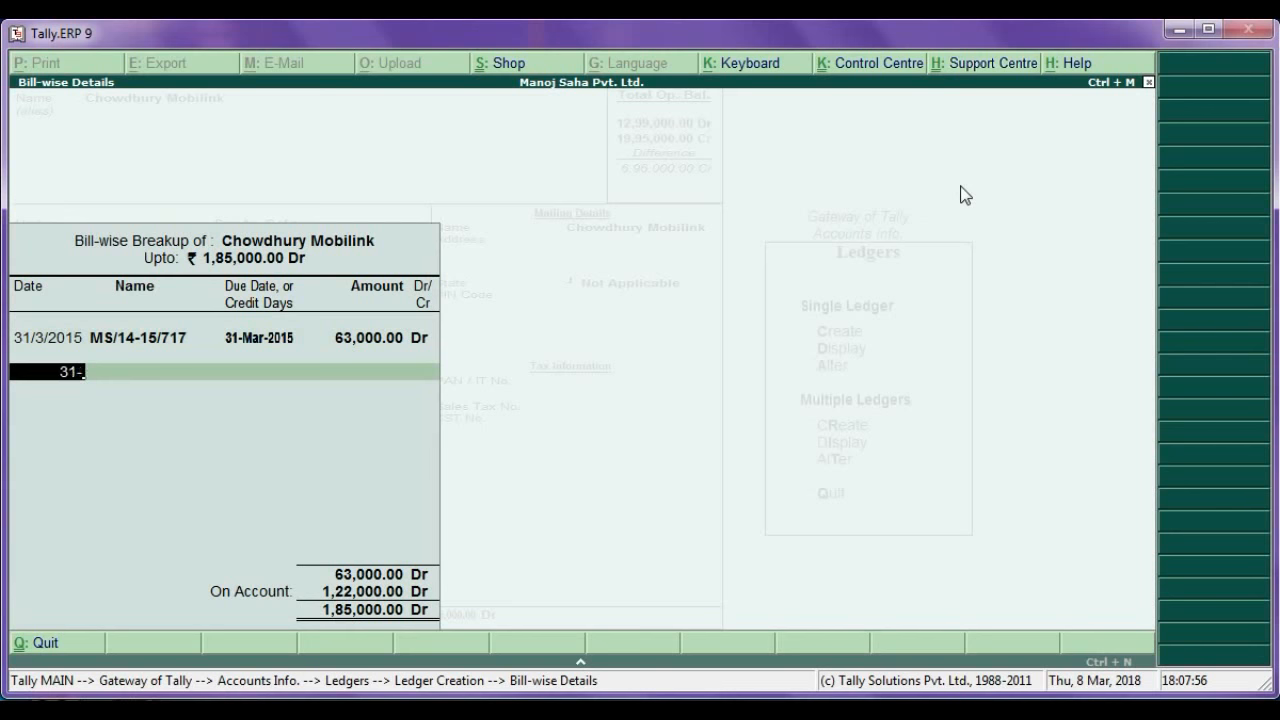
key(Return)
text(MS)
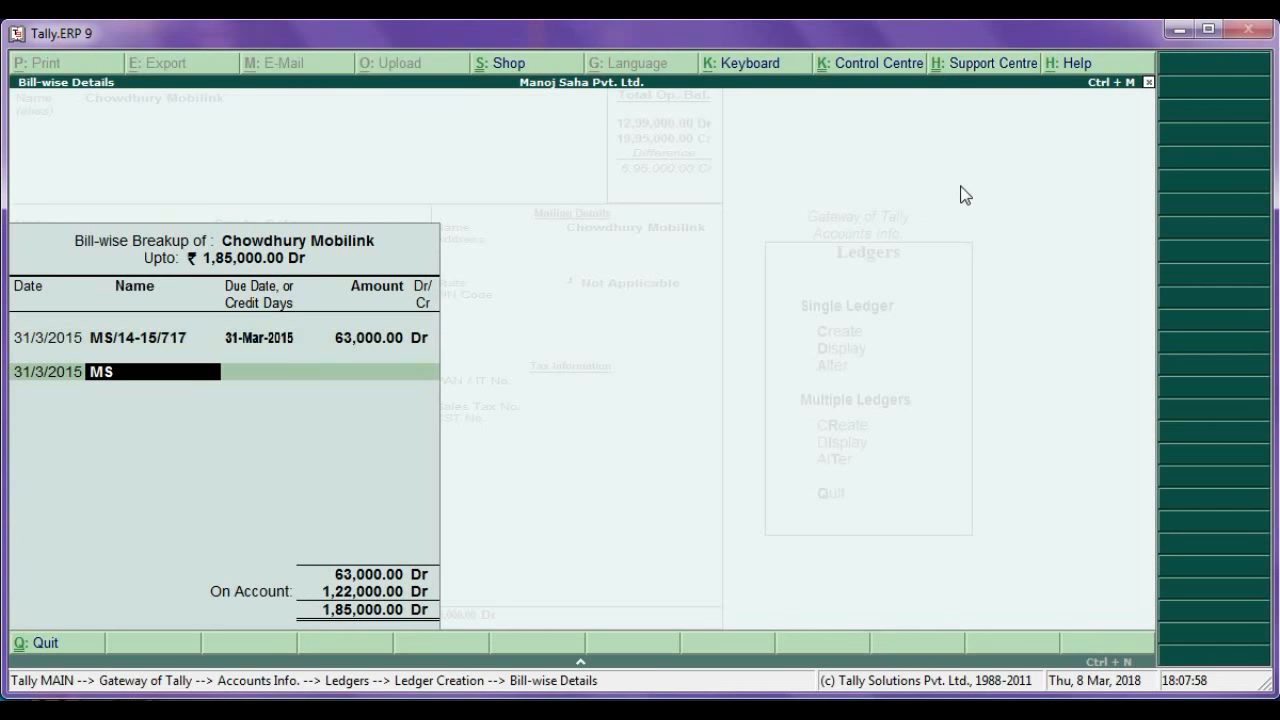
text(/14-15/820)
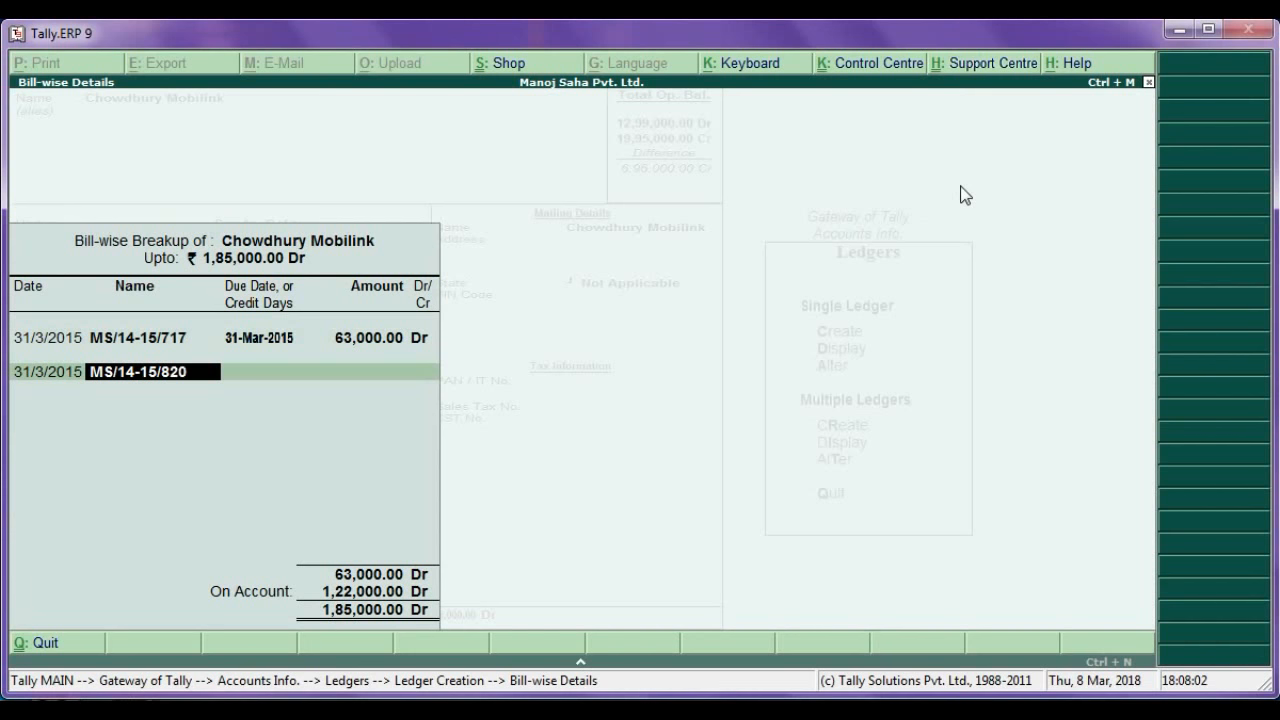
key(Return)
key(Return)
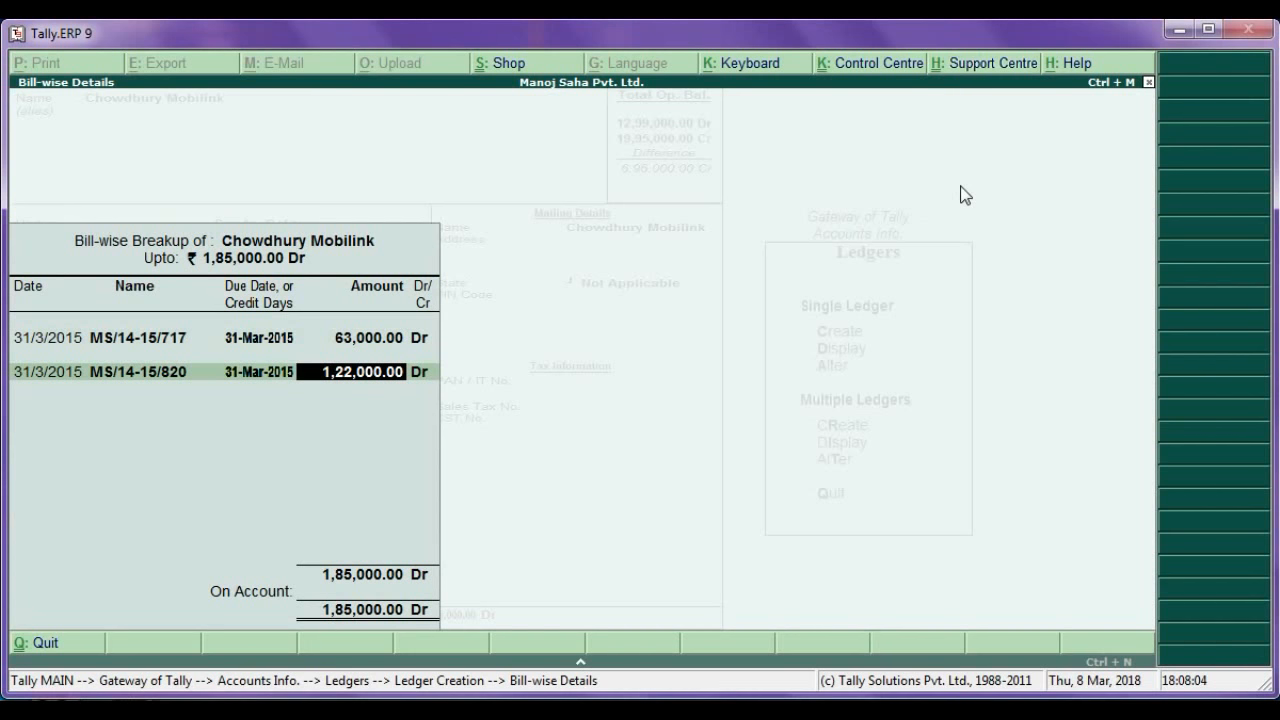
text(35,000)
key(Return)
key(Return)
Add bill MS/14-15/933 dated 31/3/2015 for the remaining 87,000 Dr and save the Chowdhury Mobilink ledger
text(31-)
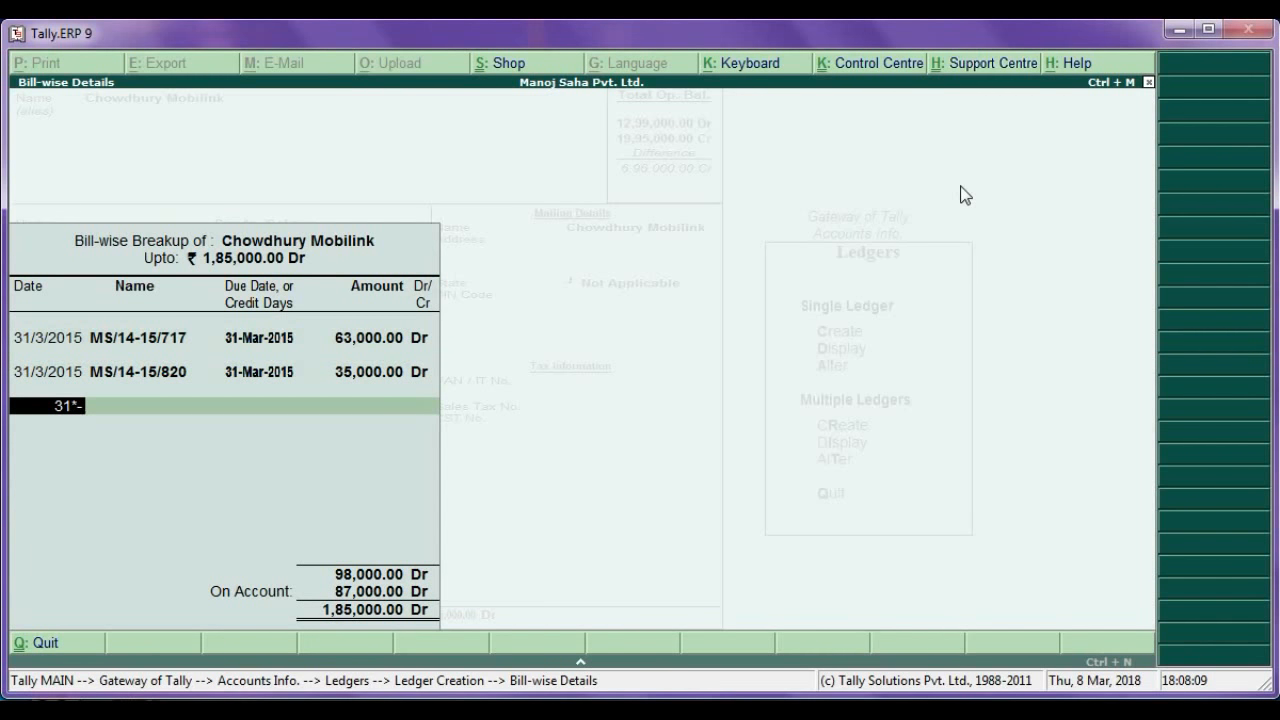
key(BackSpace)
text(-3)
key(Return)
text(MS)
text(14-15/)
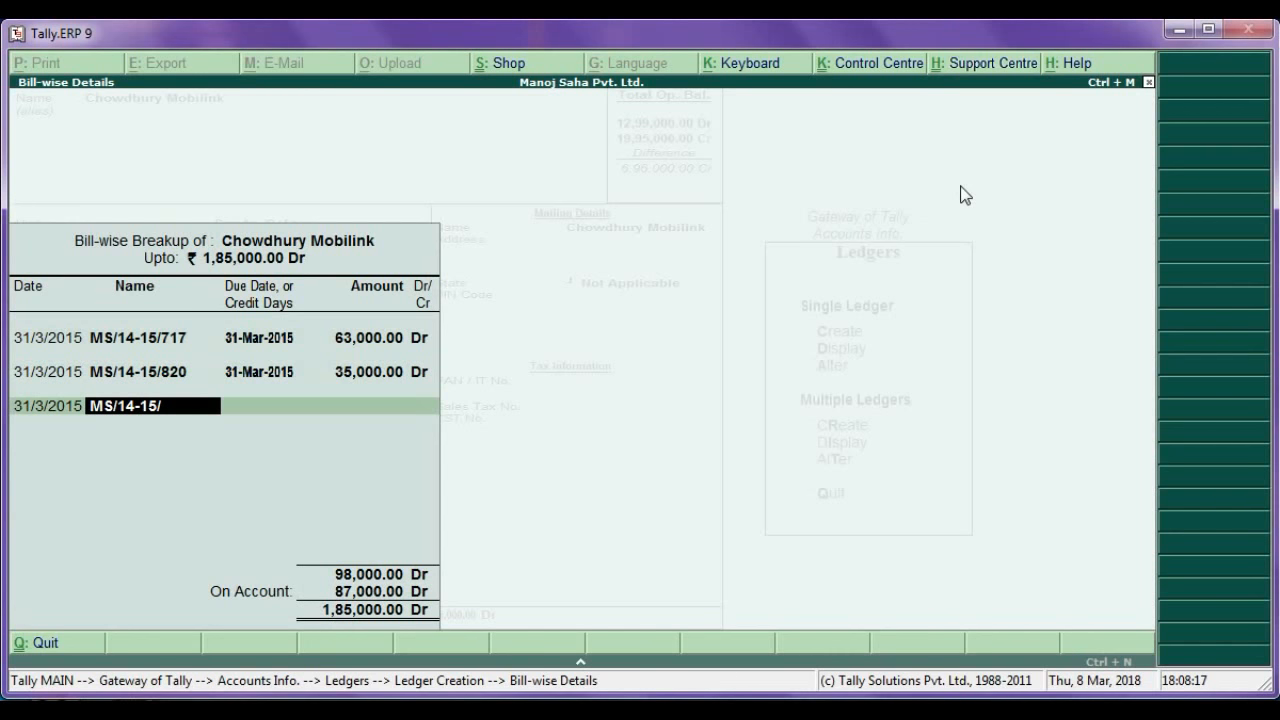
text(933)
key(Return)
key(Return)
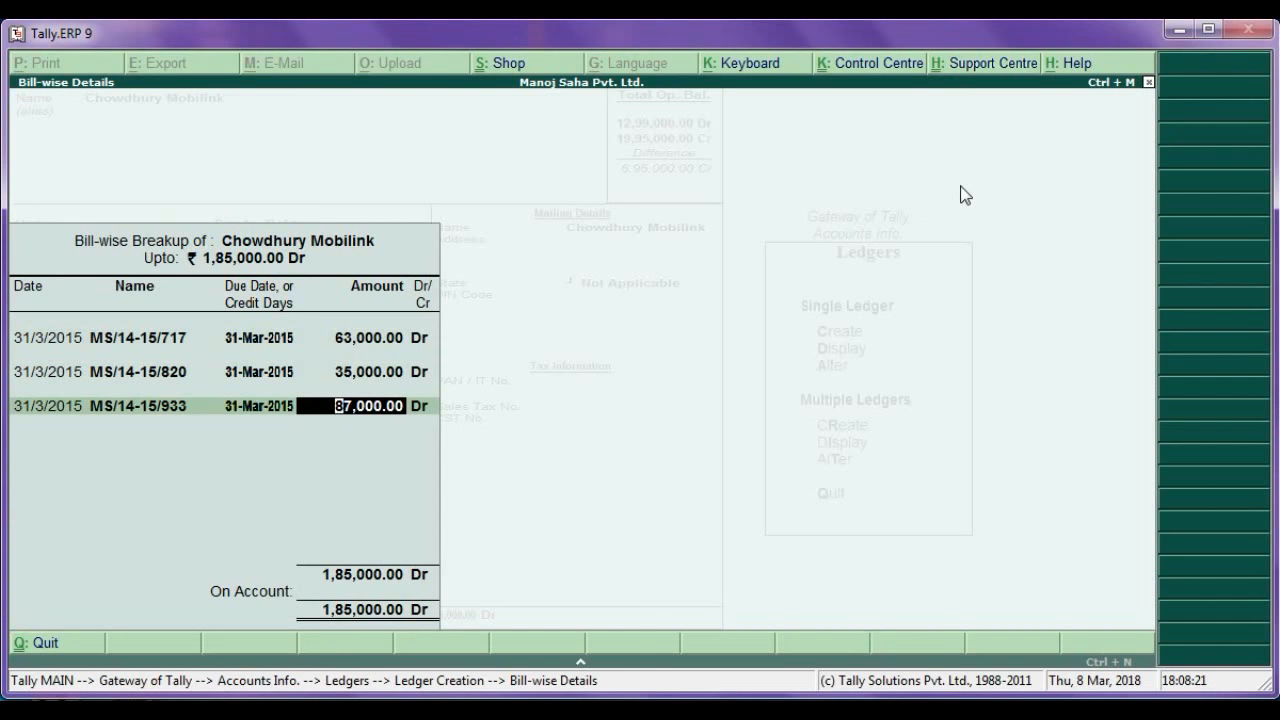
key(Return)
key(Return)
key(Return)
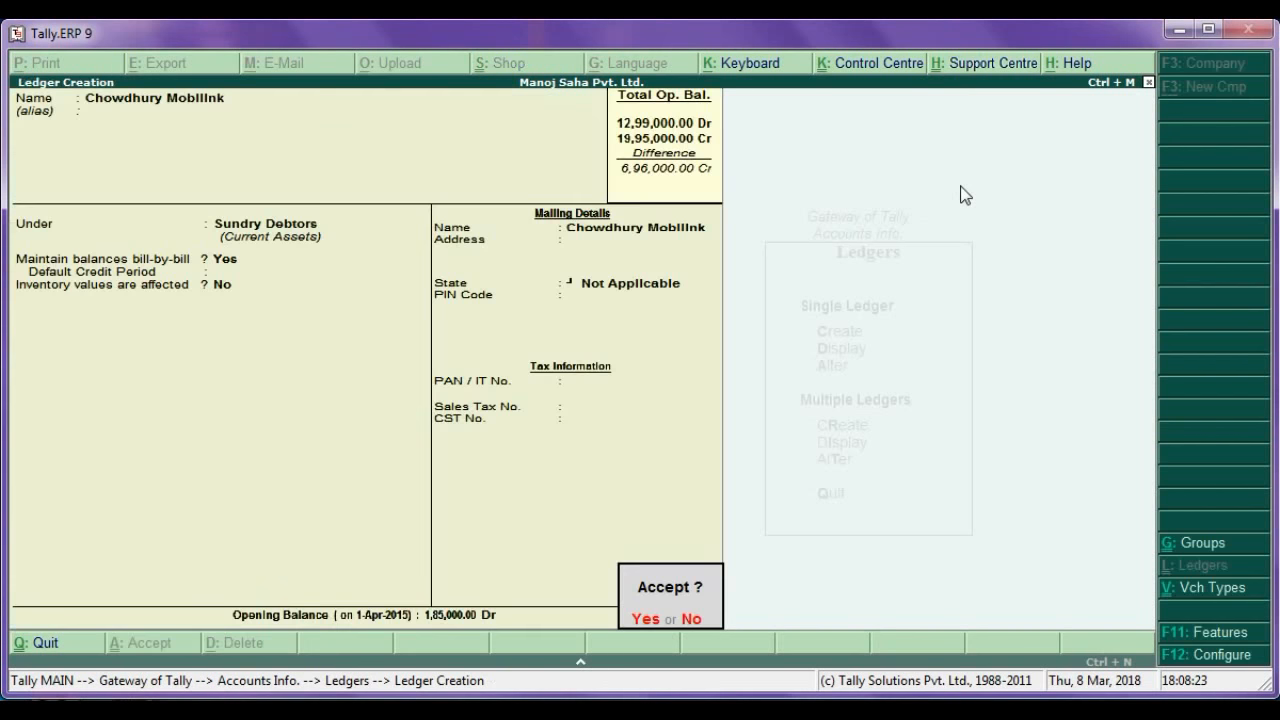
key(Return)
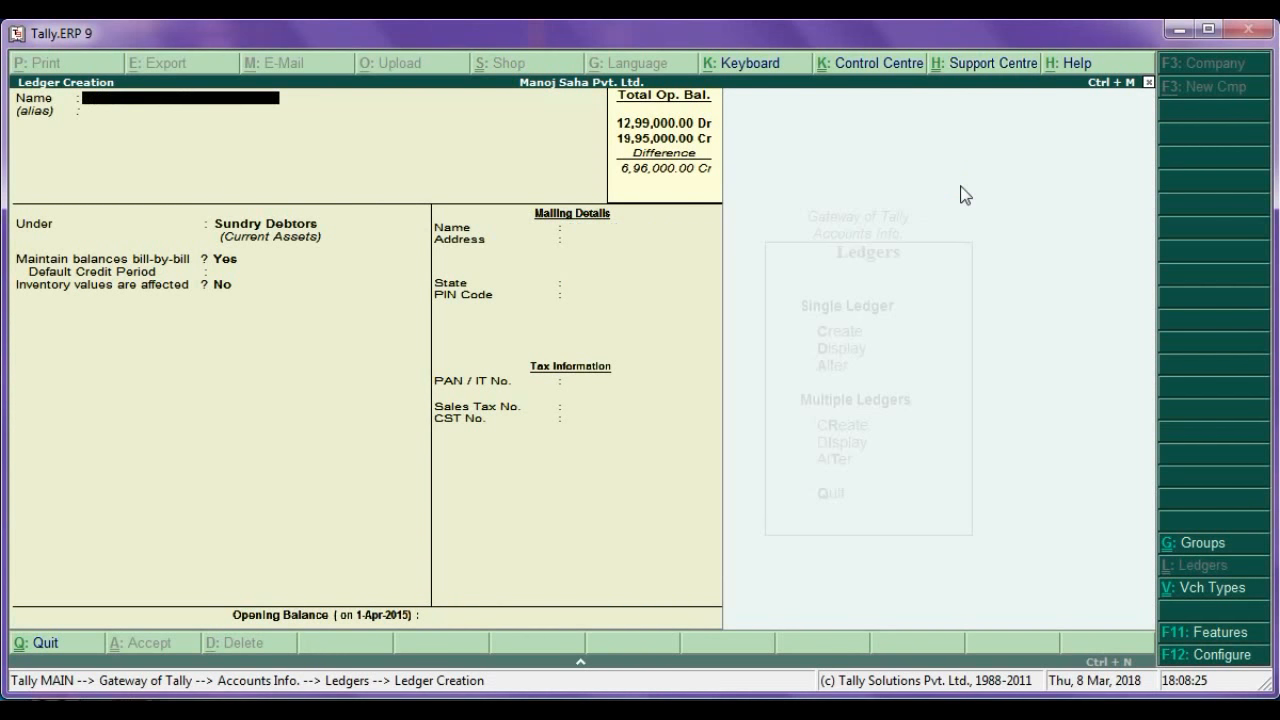
Start a new ledger named M/S Vedant Infotech under Sundry Debtors
text(M/S Vedant Infotech)
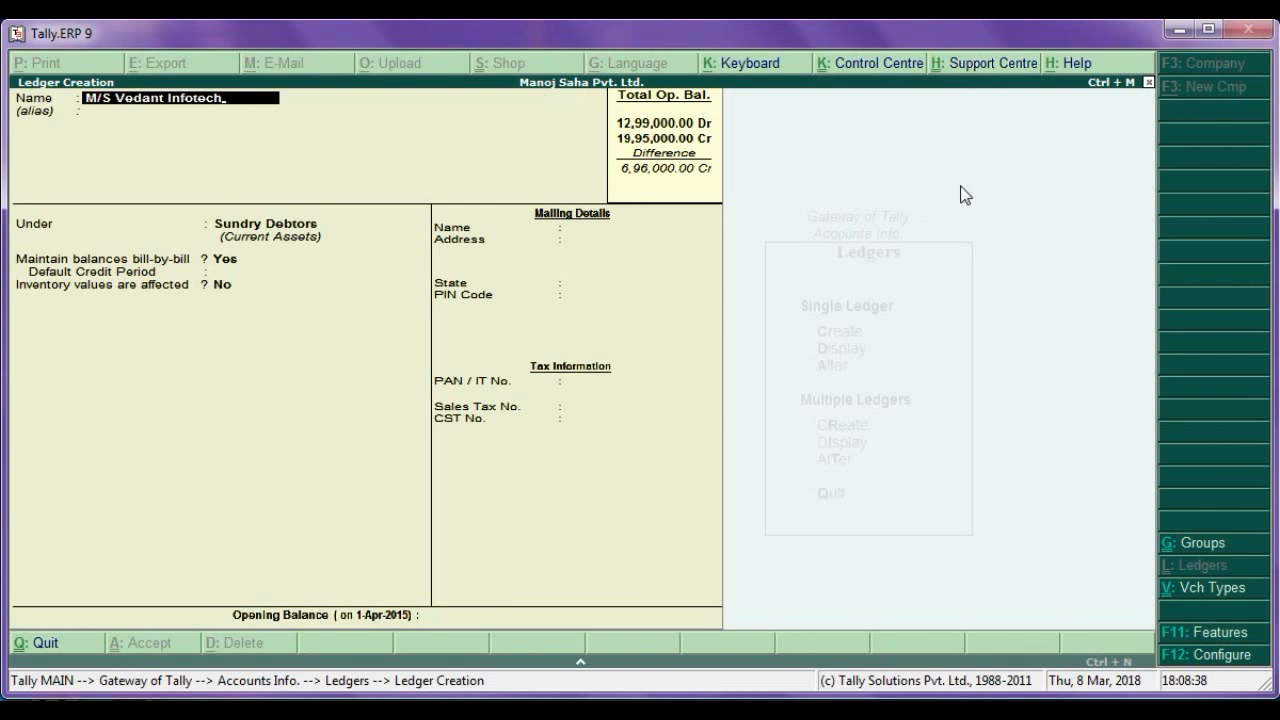
key(Return)
key(Return)
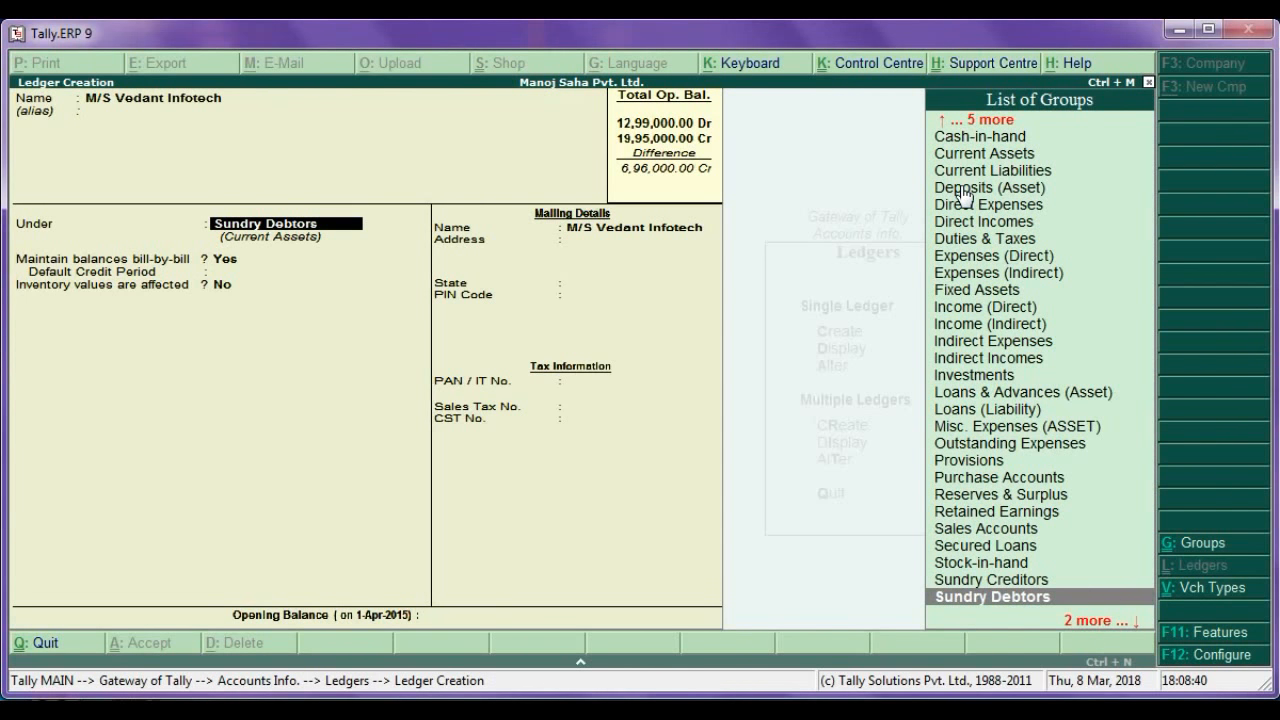
key(Return)
Keep bill-by-bill balances for M/S Vedant Infotech, leave its credit period, address and tax details blank, and set the state to Not Applicable
key(Return)
key(Return)
key(Return)
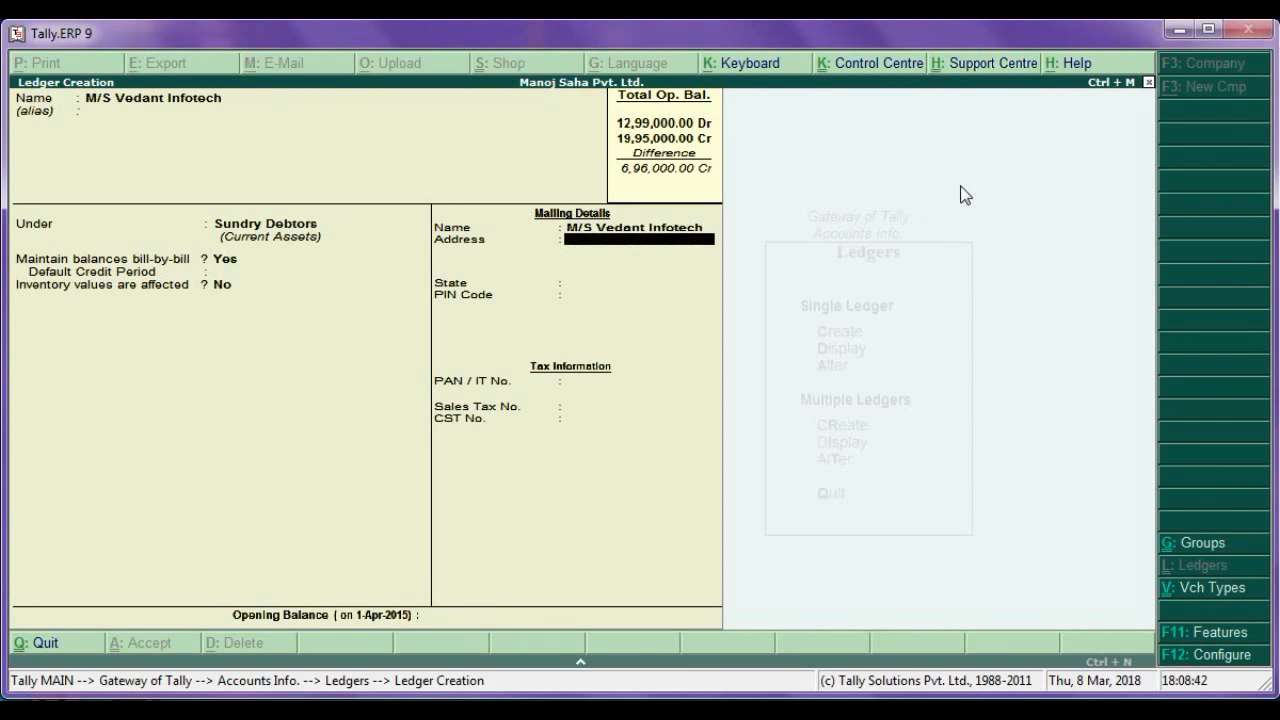
key(Return)
key(Return)
key(Return)
key(Return)
key(Return)
key(Return)
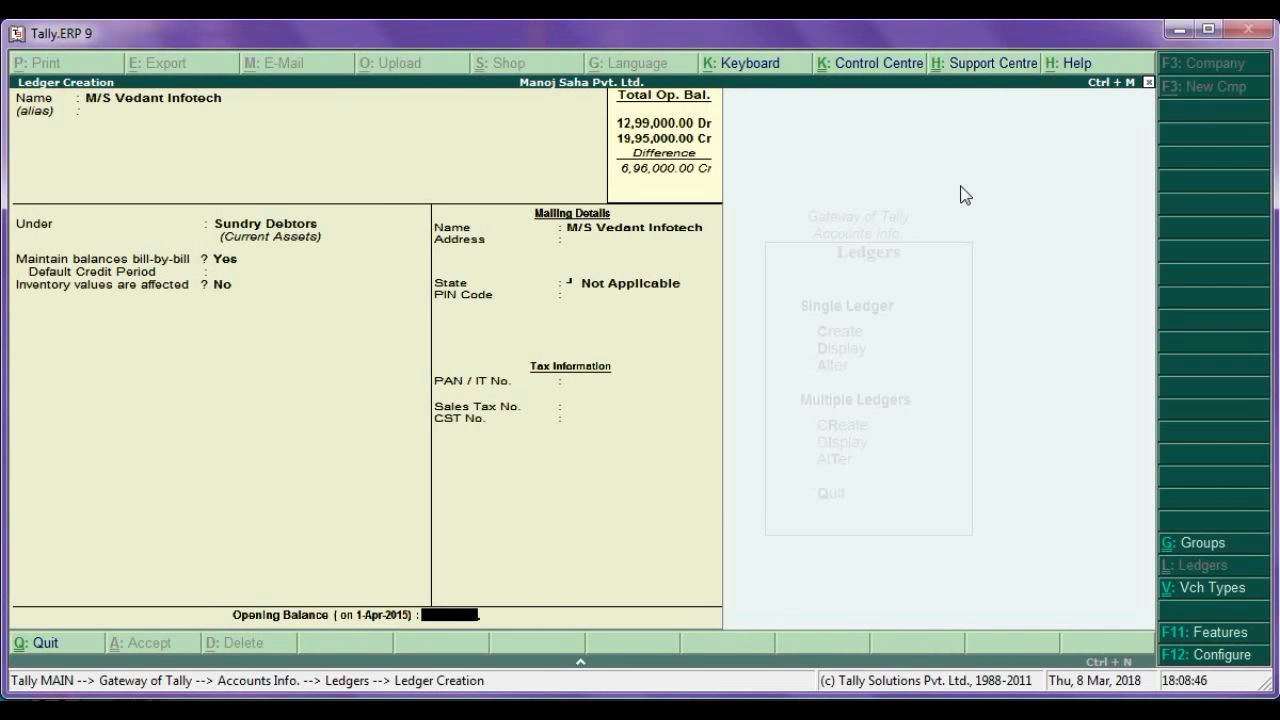
Set the M/S Vedant Infotech ledger's opening balance to 85,000 Dr
text(85000)
key(Return)
key(Return)
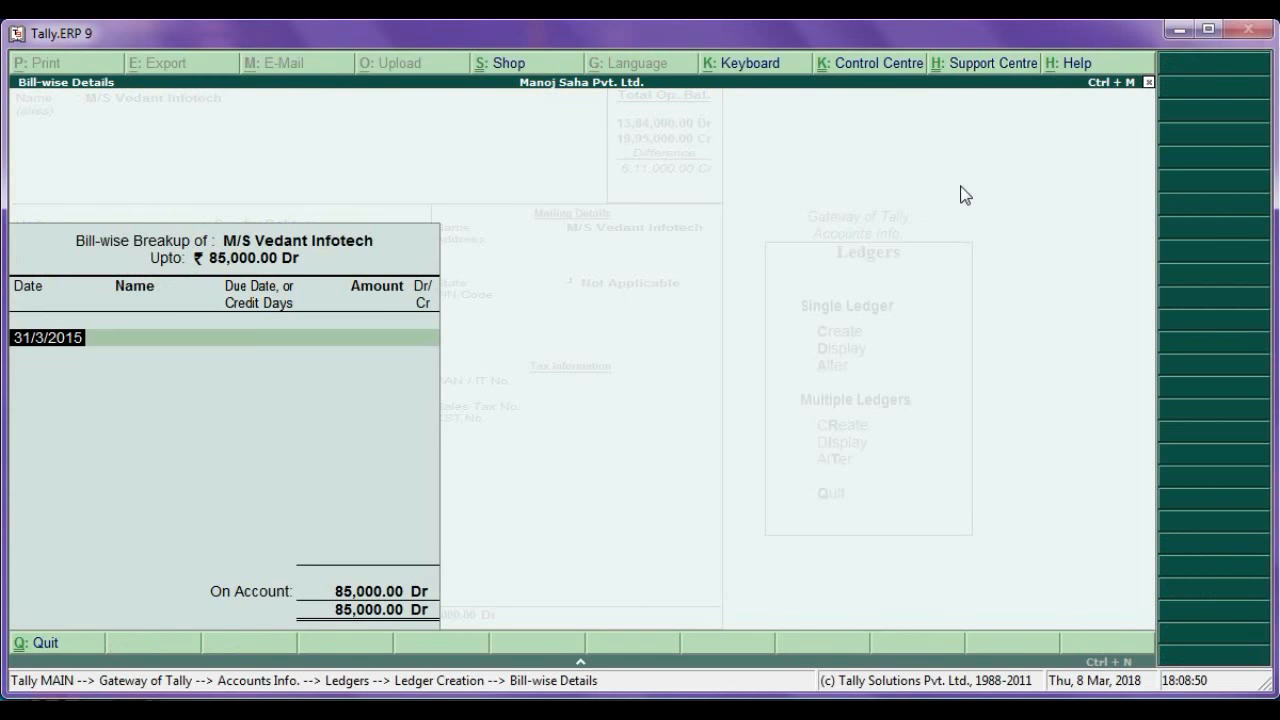
Record bill MS/14-15/635 dated 31/3/2015 for 35,000 Dr in M/S Vedant Infotech's bill-wise breakup
key(Return)
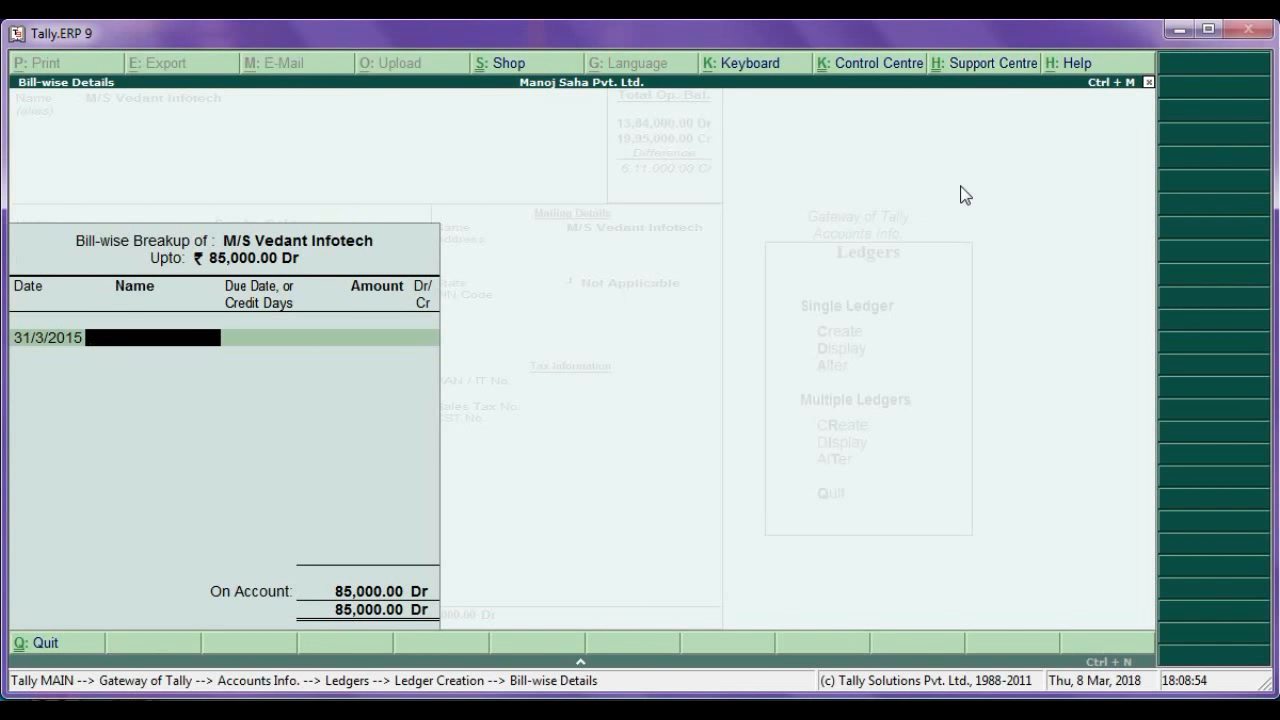
text(MS/14-15/635)
key(Return)
key(Return)
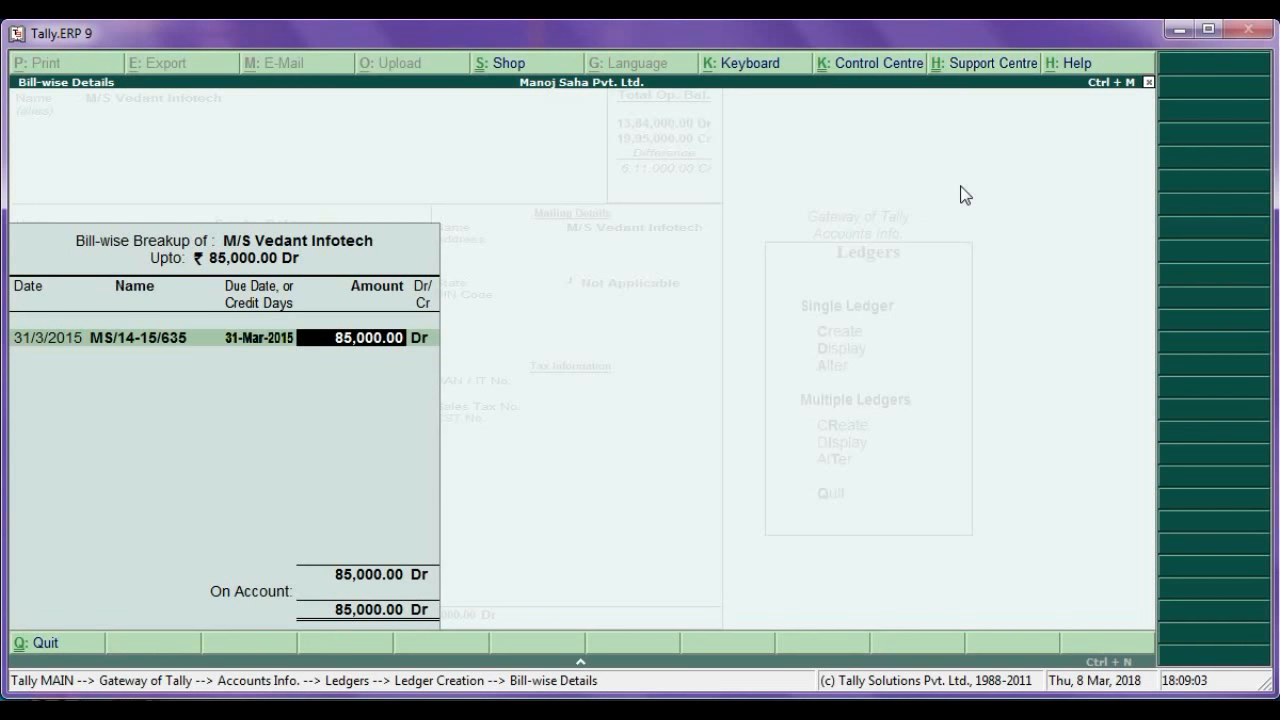
text(35,000)
key(Return)
key(Return)
Add bill MS/14-15/668 dated 31/3/2015 for the remaining 50,000 Dr and save the M/S Vedant Infotech ledger
text(31-3)
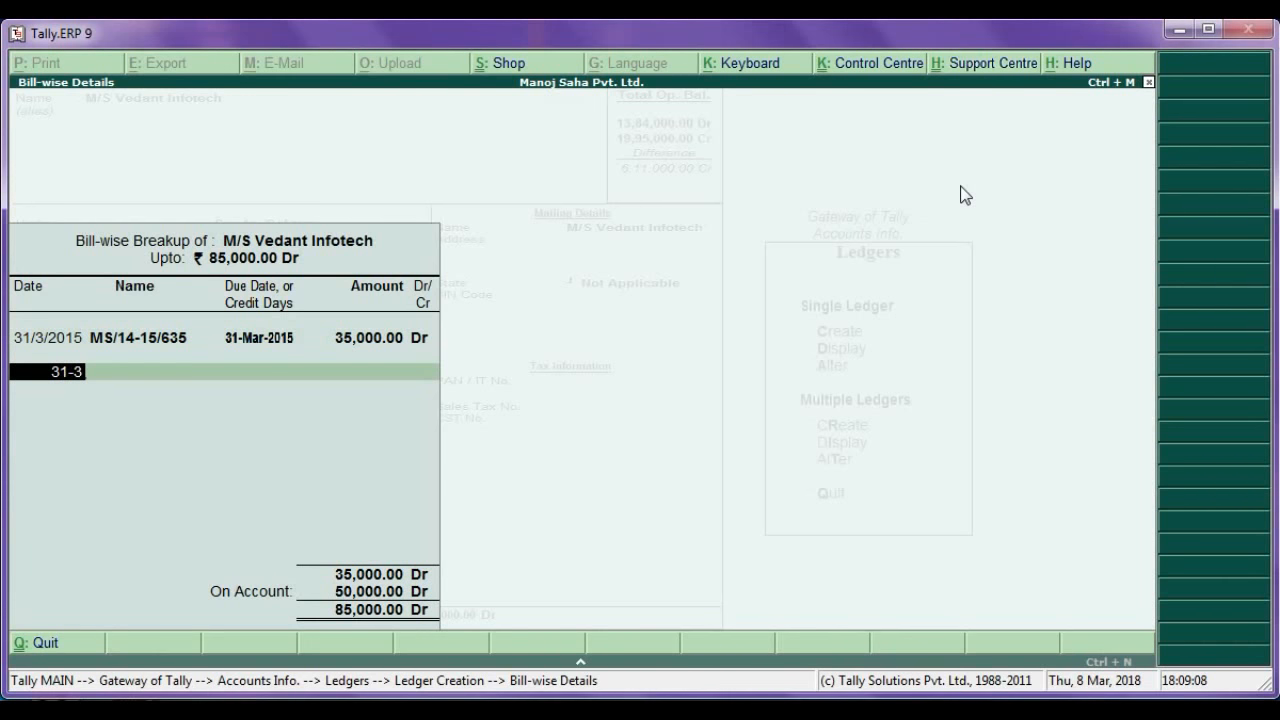
key(Return)
text(MS/14-15/)
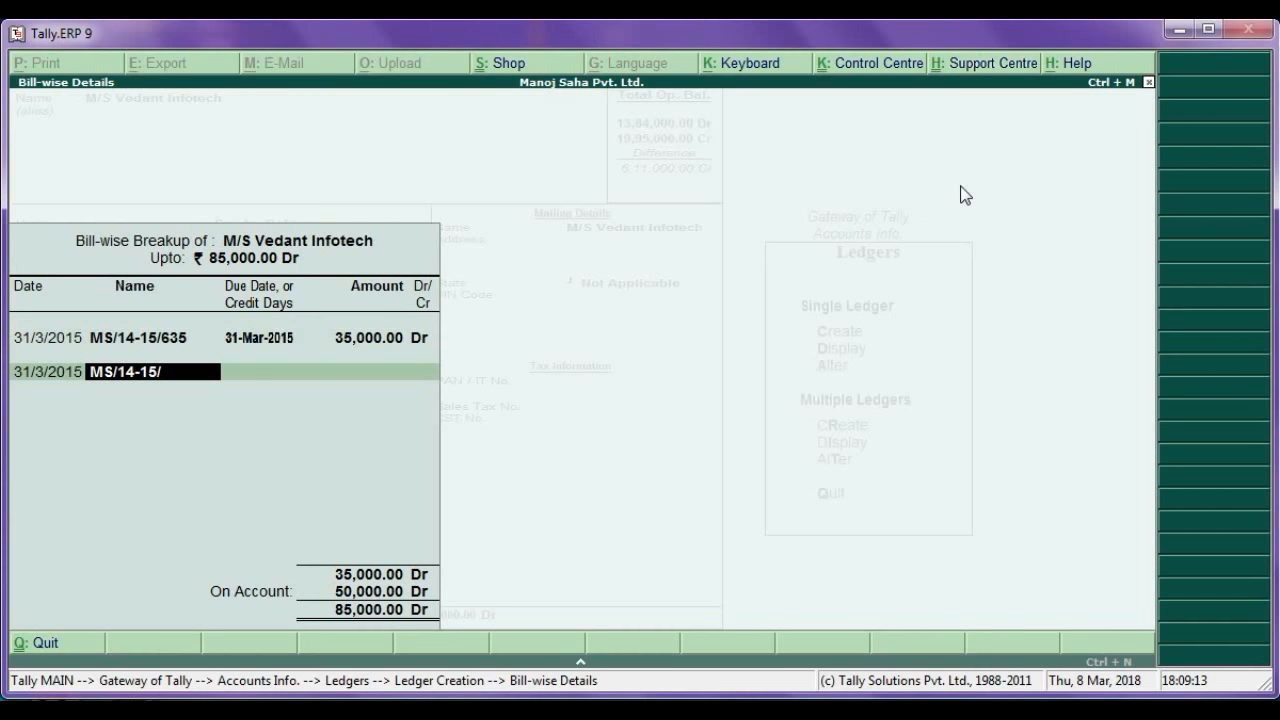
text(668)
key(Return)
key(Return)
key(Return)
key(Return)
key(Return)
key(Return)
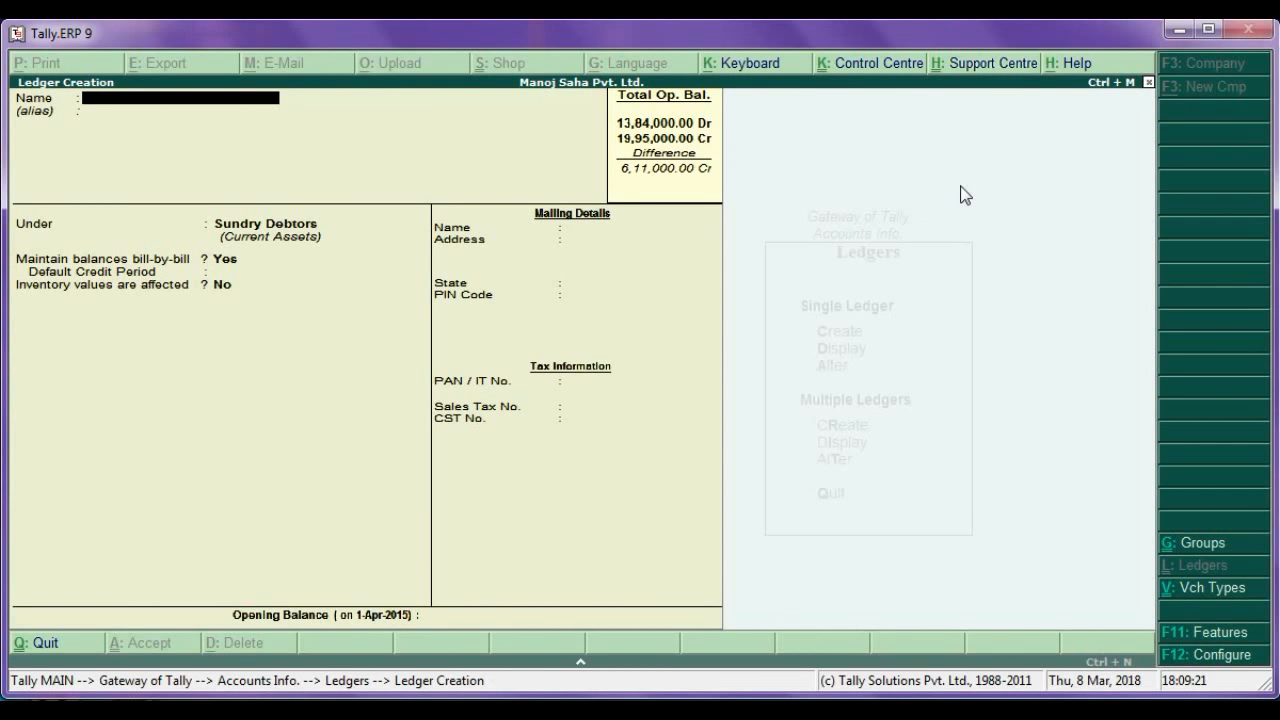
Start a new ledger named Mobi-Comp Traders under Sundry Debtors
text(Mobi)
text(-Comp)
text( Traders)
key(Return)
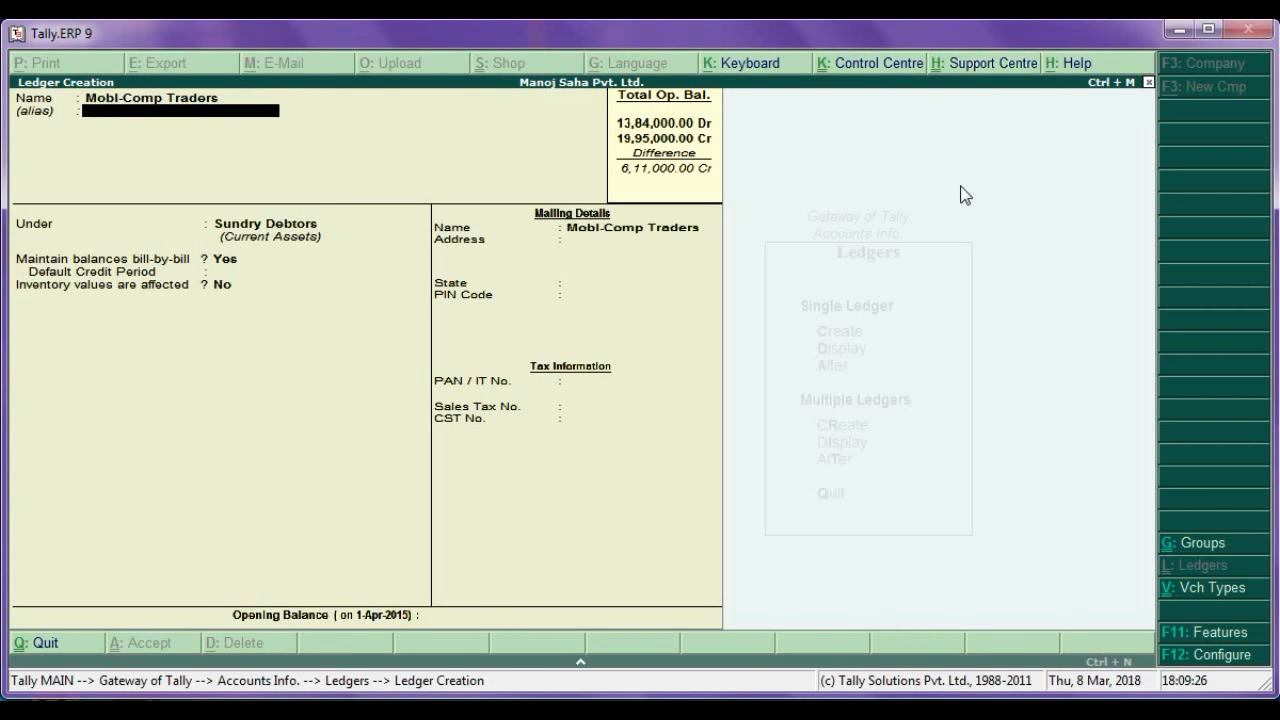
key(Return)
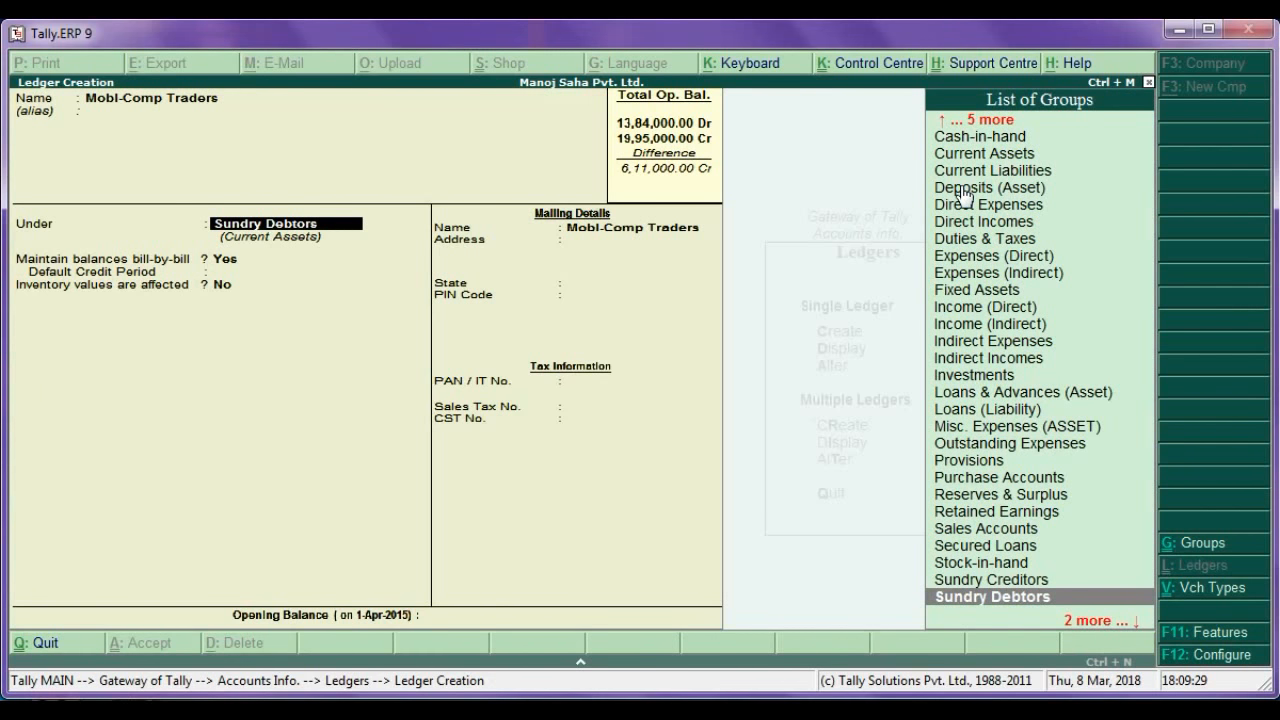
key(Return)
key(Return)
key(Return)
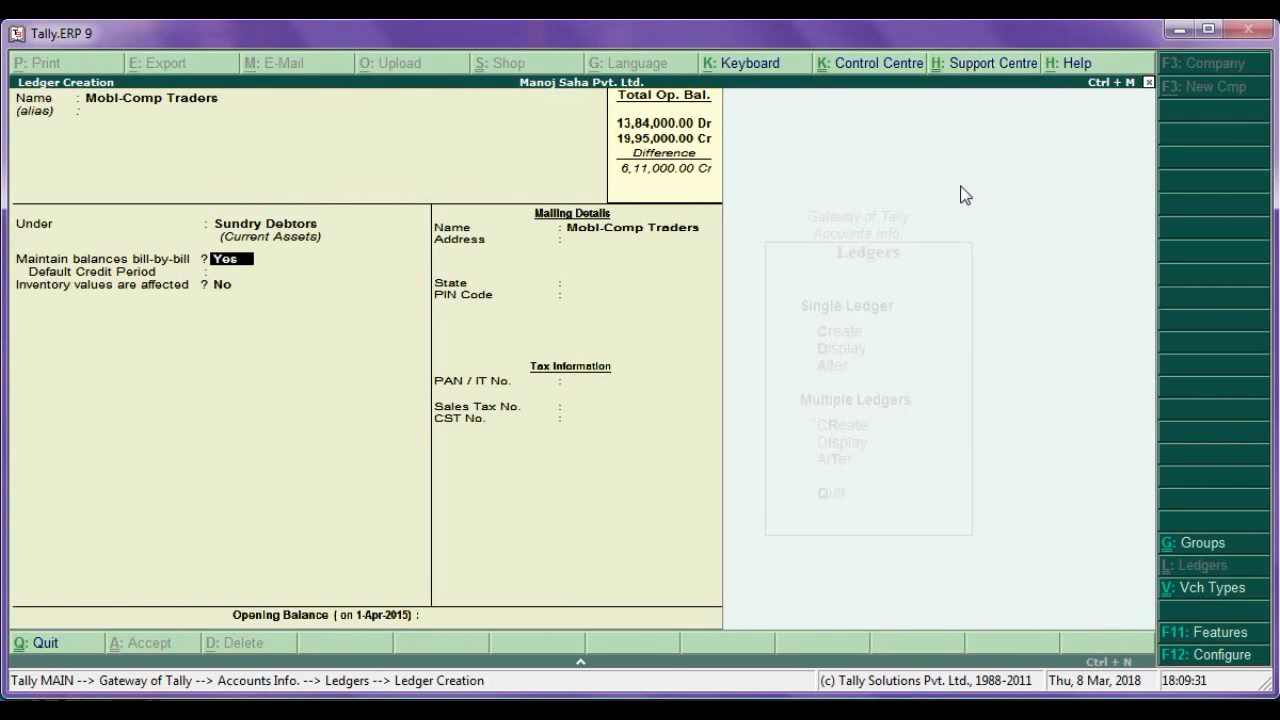
Keep bill-by-bill balances for Mobi-Comp Traders, leave its credit period, address and tax details blank, and set the state to Not Applicable
key(Return)
key(Return)
key(Return)
key(Return)
key(Return)
key(Return)
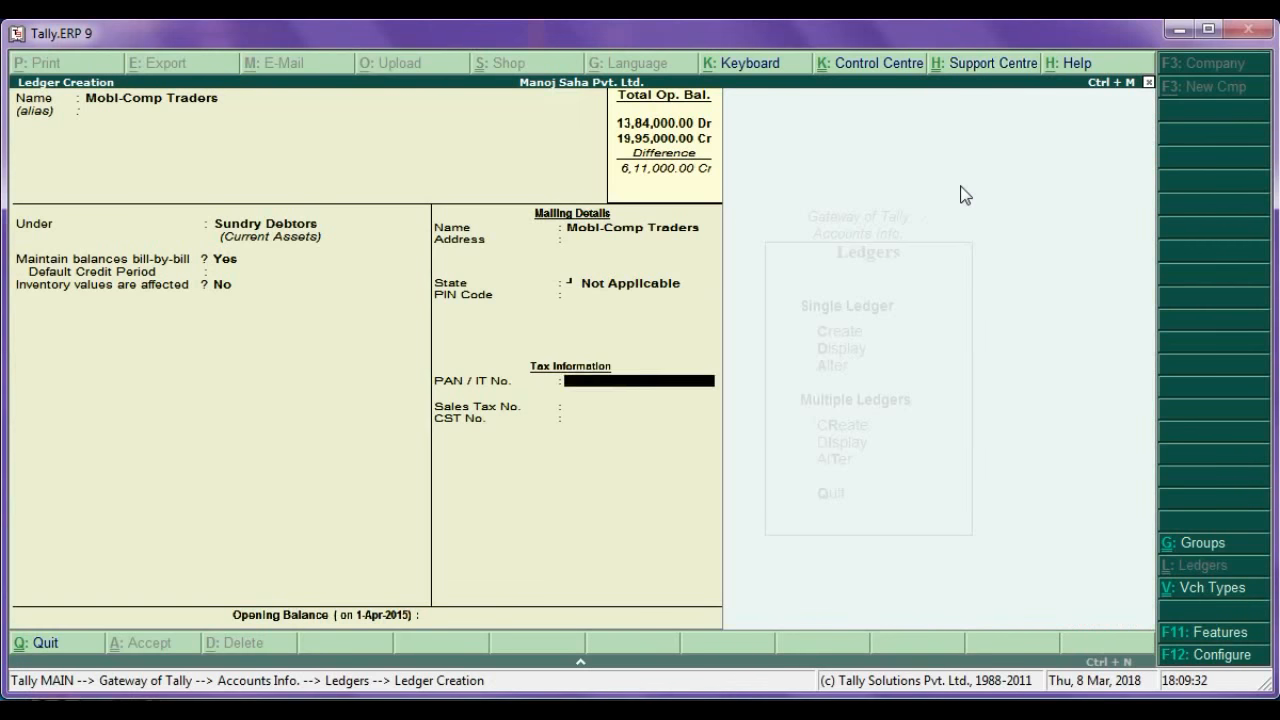
key(Return)
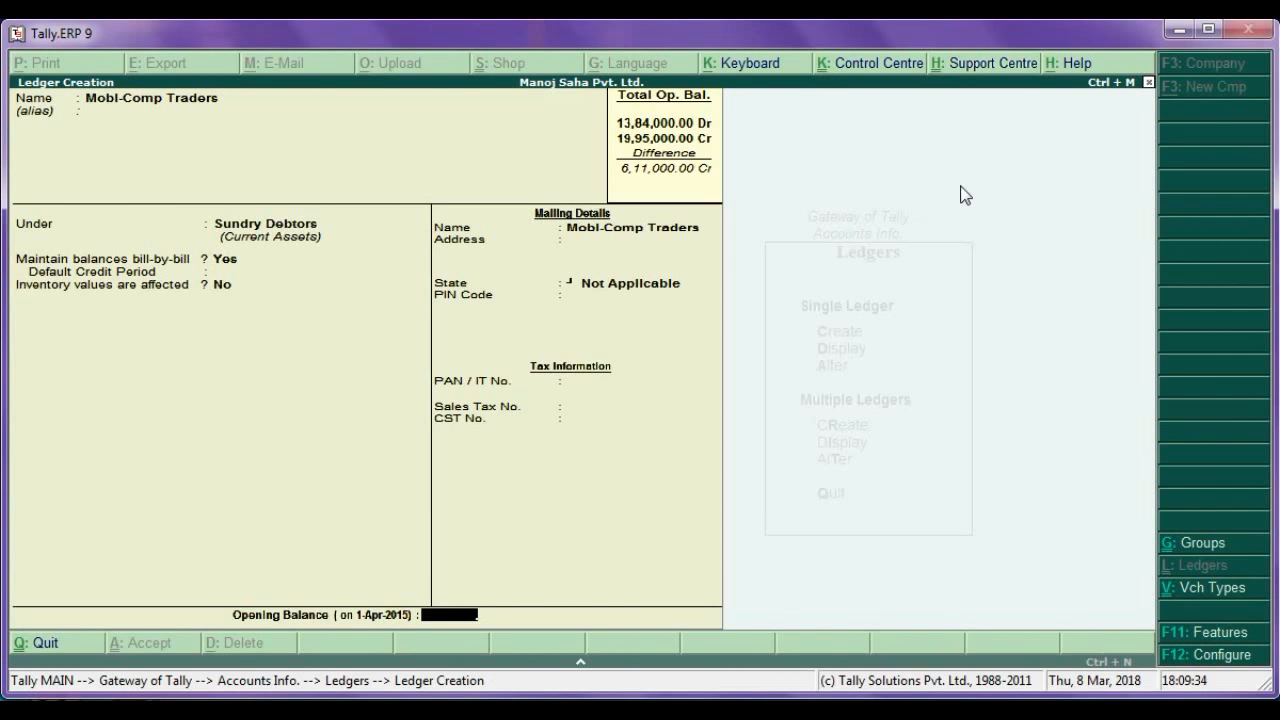
Set the Mobi-Comp Traders ledger's opening balance to 1,44,000 Dr
text(144000)
key(Return)
key(Return)
Record bill MS/14-15/518 dated 31/3/2015 for 15,000 Dr in Mobi-Comp Traders' bill-wise breakup
text(MS)
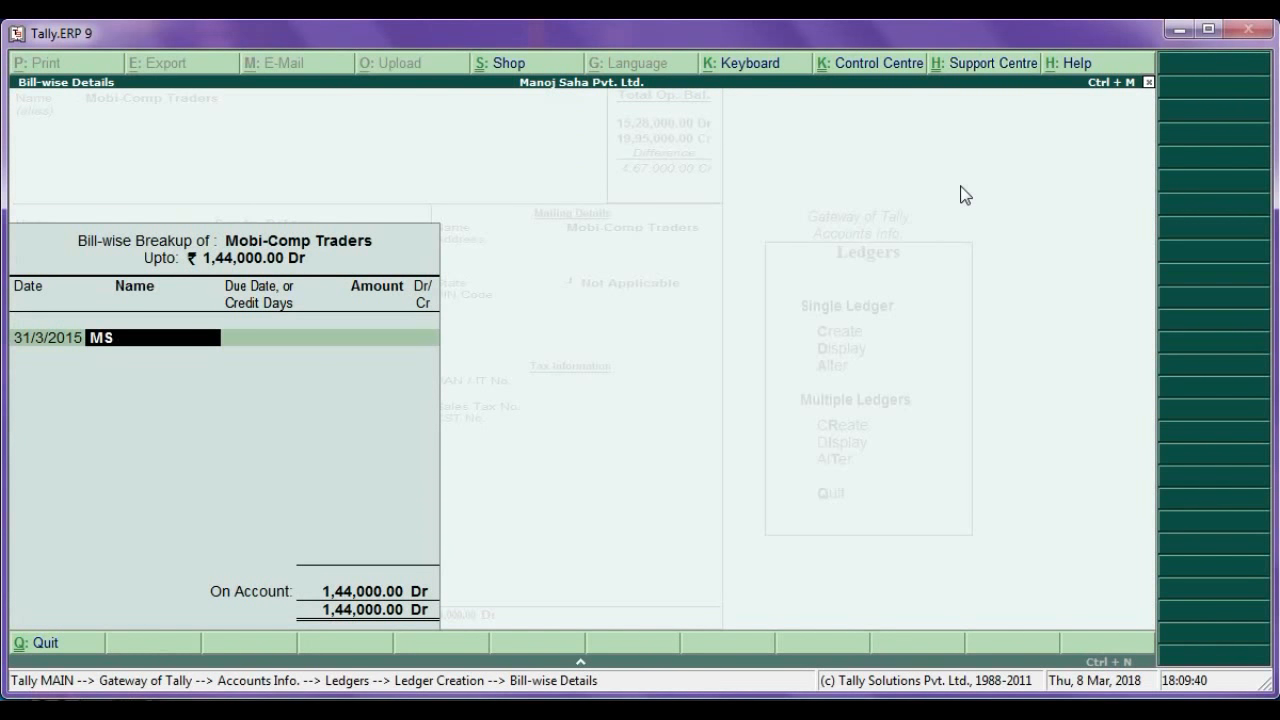
text(/14-15/518)
key(Return)
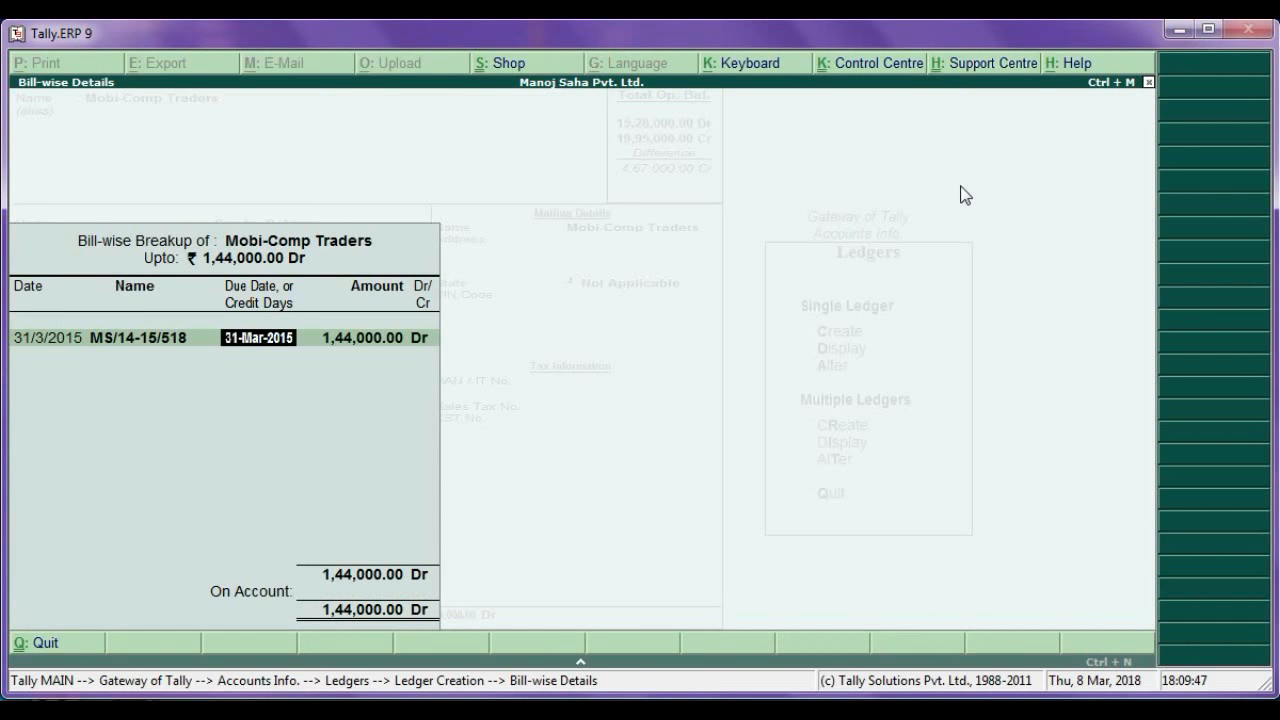
key(Return)
text(15000)
key(Return)
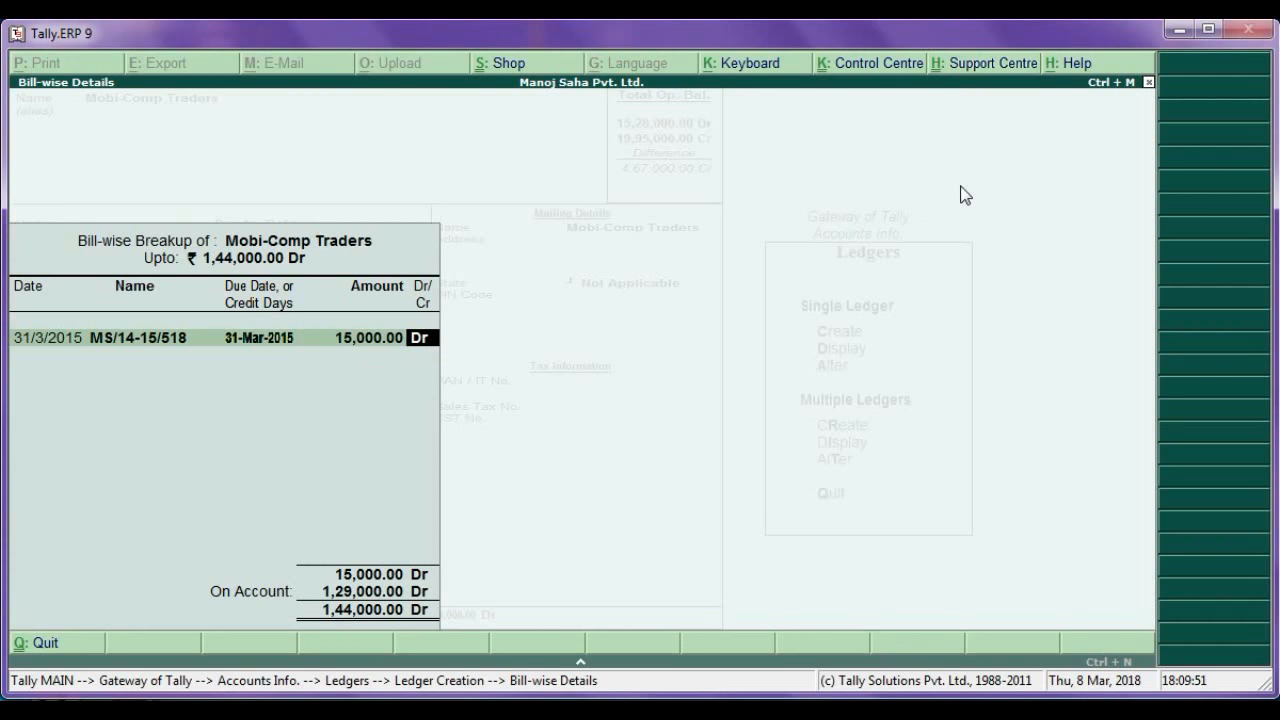
key(Return)
Record bill MS/14-15/721 dated 31/3/2015 for 45,000 Dr in Mobi-Comp Traders' bill-wise breakup
text(31-3)
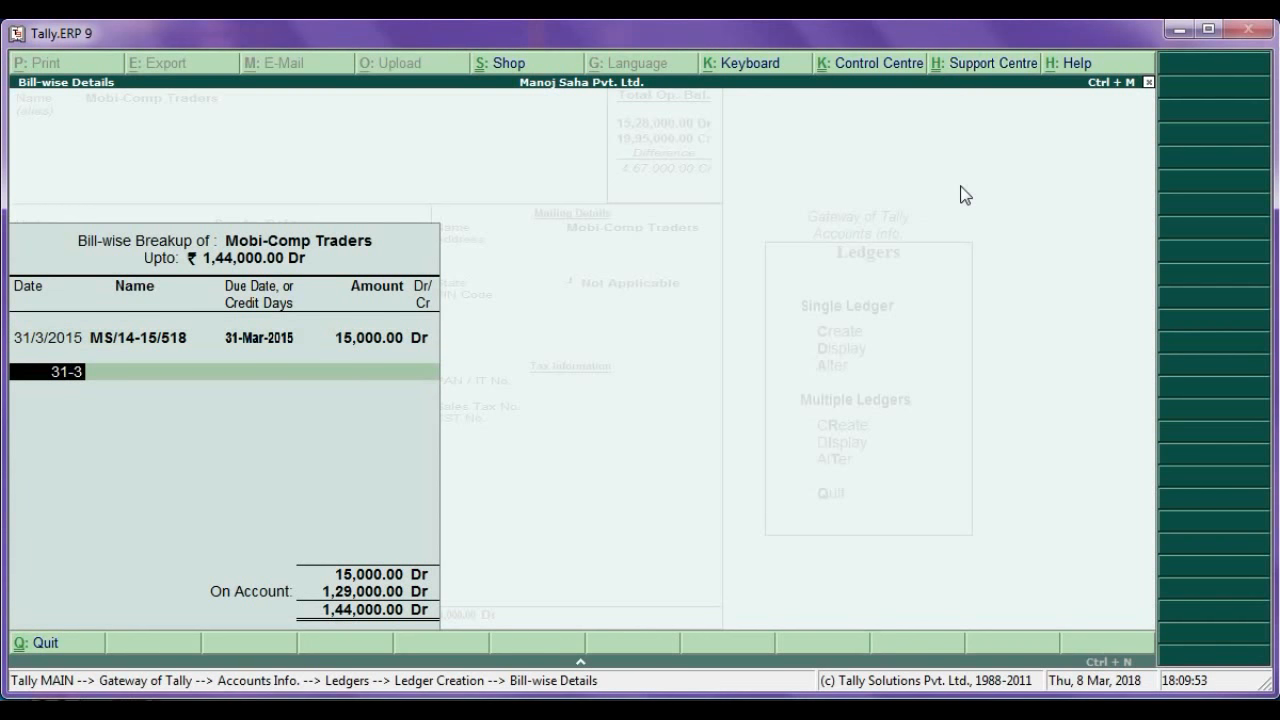
key(Return)
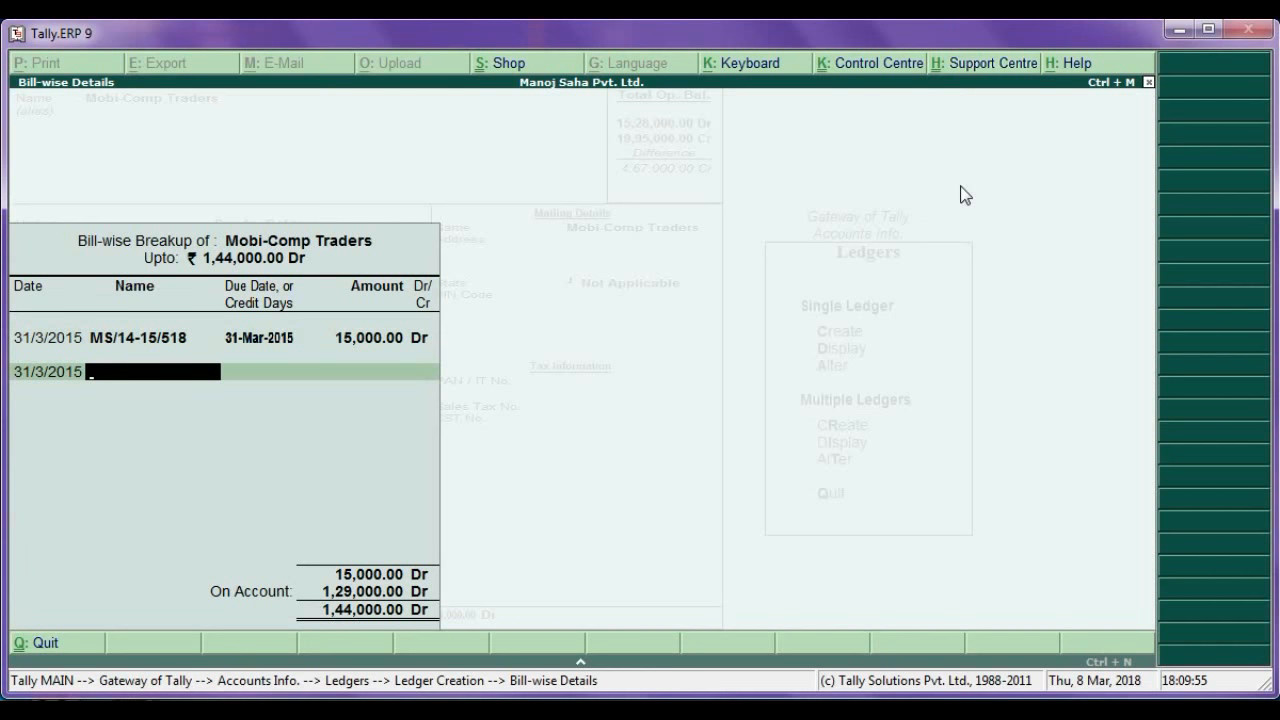
text(MS/14-15/721)
key(Return)
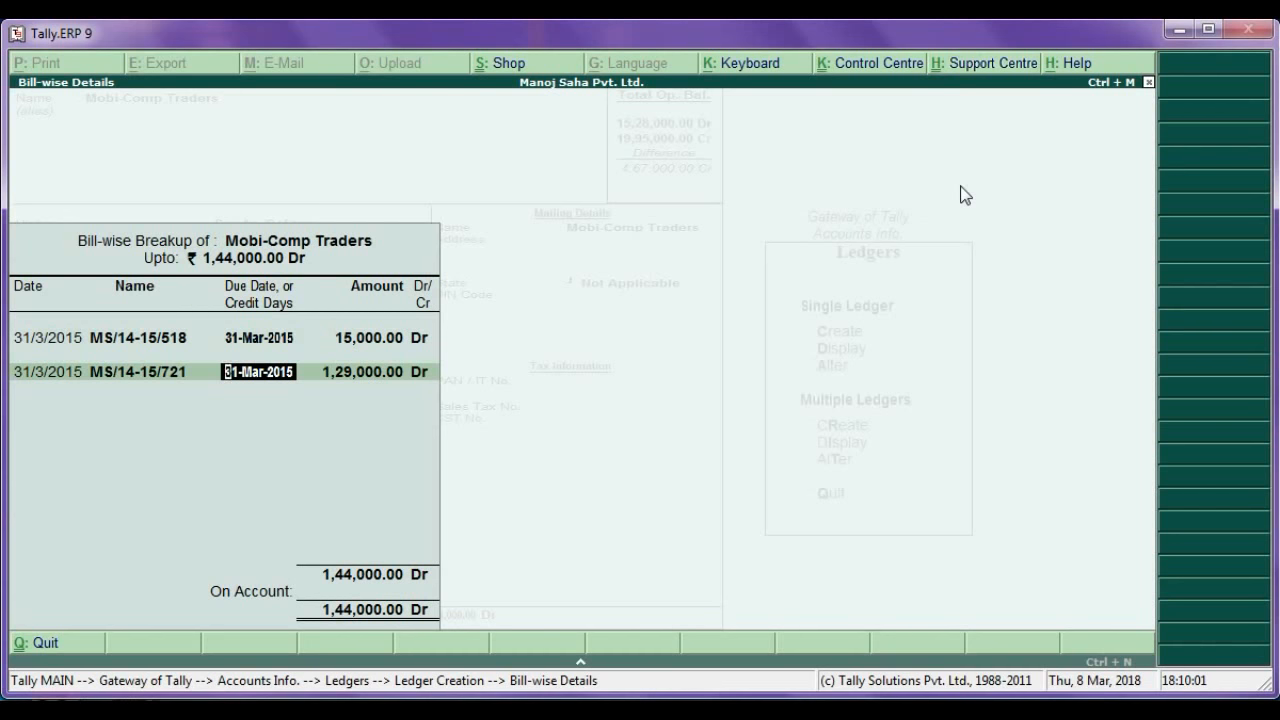
key(Return)
text(45000)
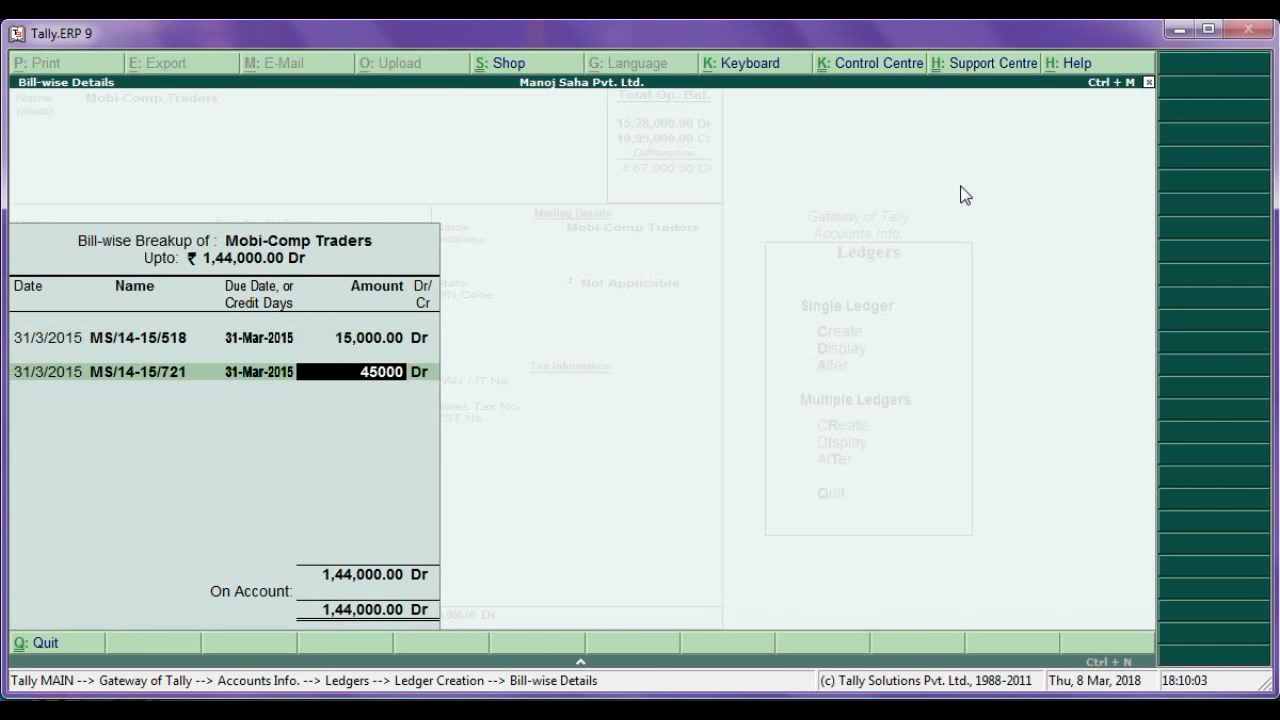
key(Return)
key(Return)
Record bill MS/14-15/823 dated 31/3/2015 for the remaining 84,000 Dr and save the Mobi-Comp Traders ledger
text(31-3)
key(Return)
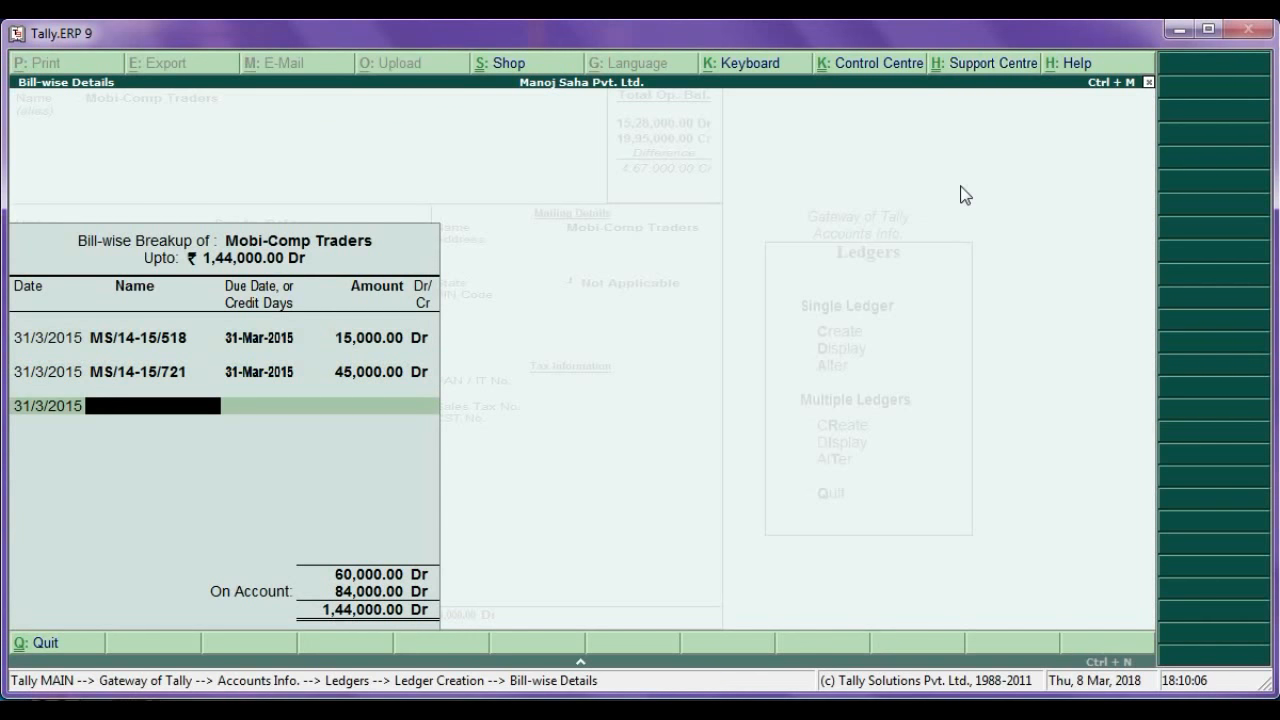
text(MS/14-15/823)
key(Return)
key(Return)
key(Return)
key(Return)
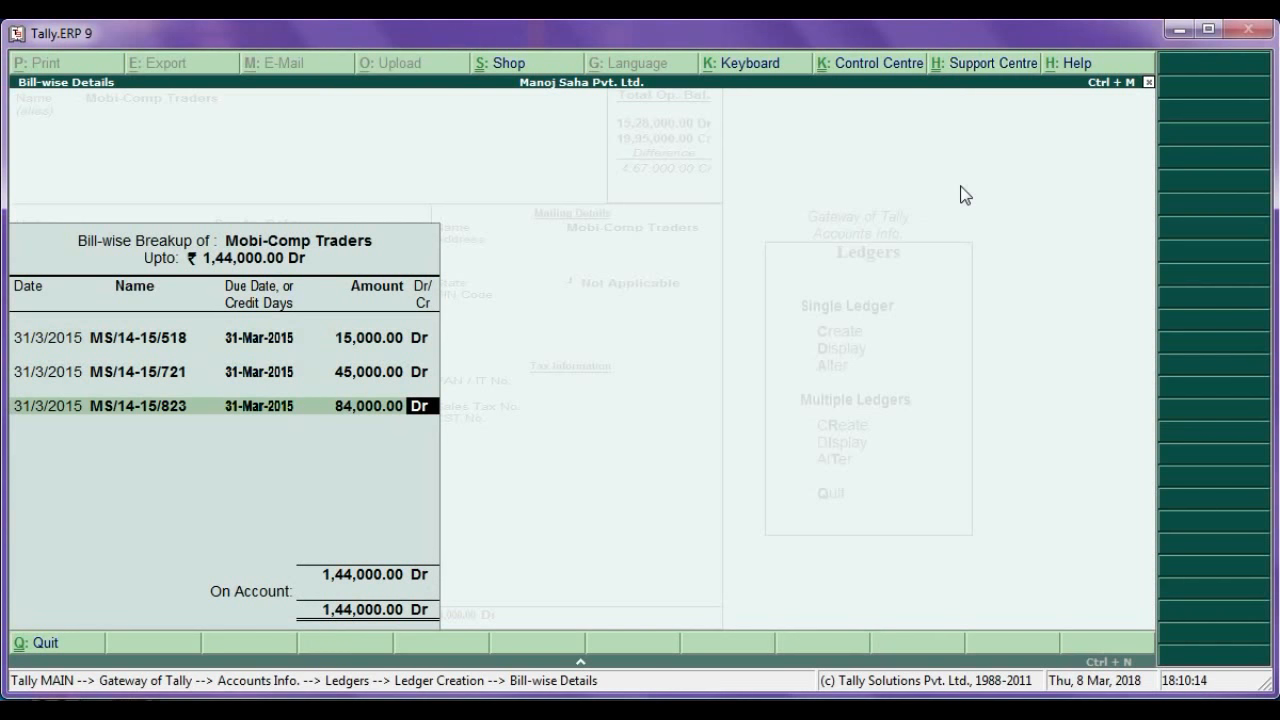
key(Return)
key(Return)
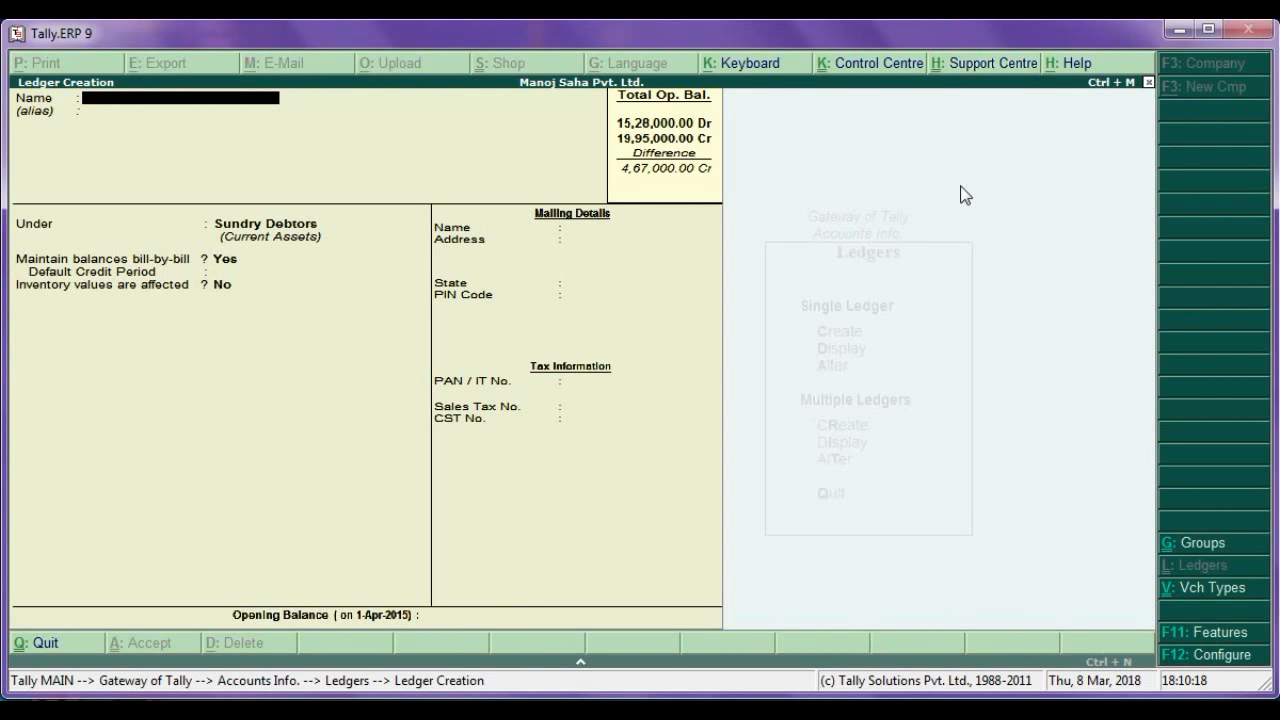
Start a new ledger named SBI under Bank Accounts, without an alias
text(SBI)
key(Return)
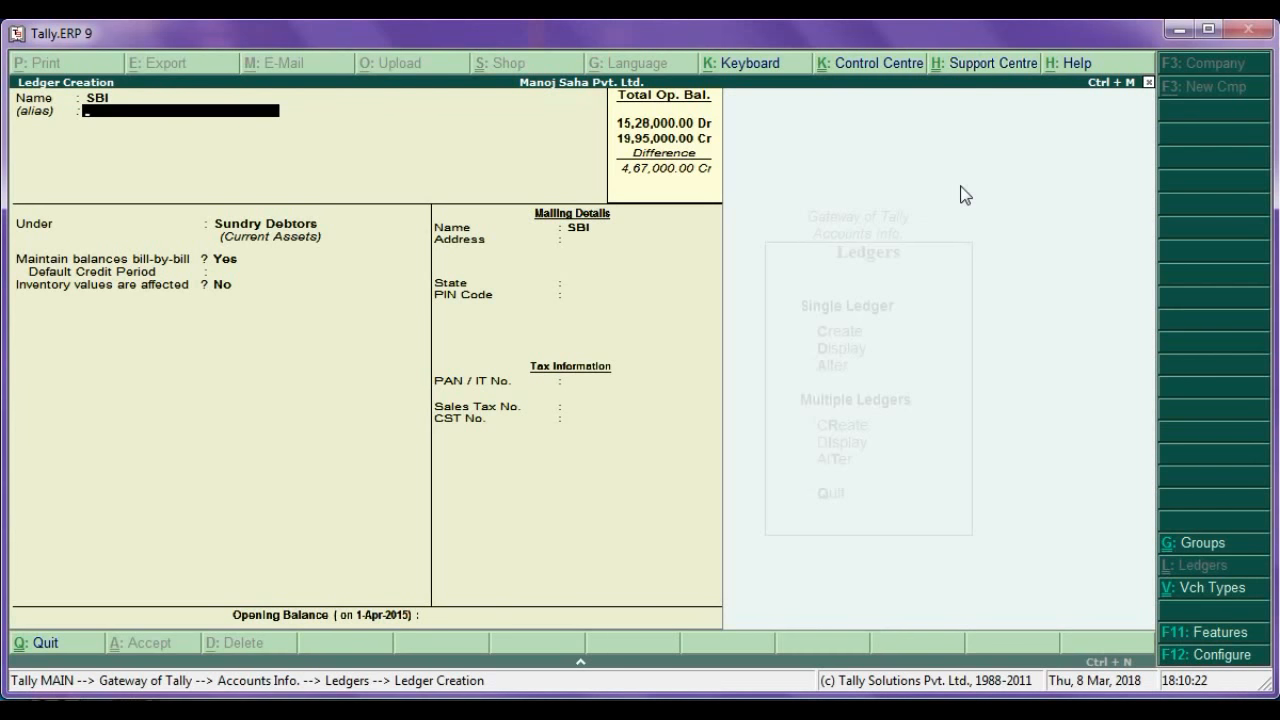
key(Return)
text(Ban)
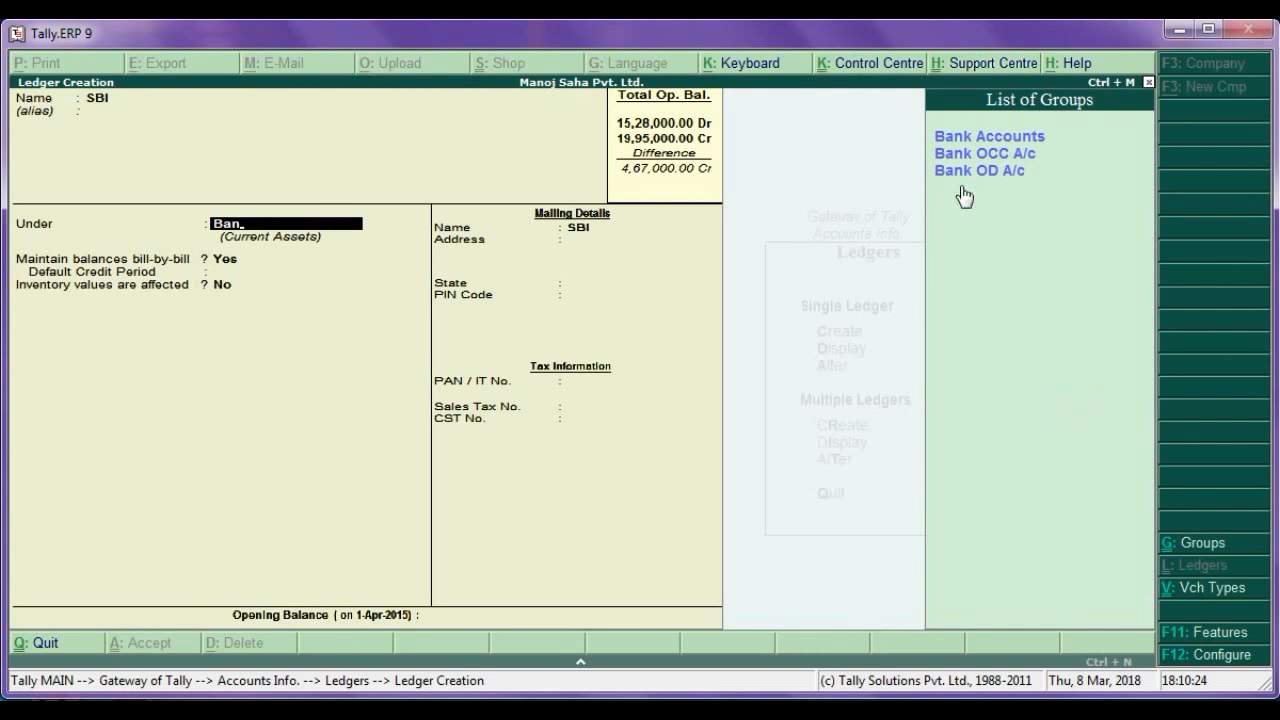
key(Return)
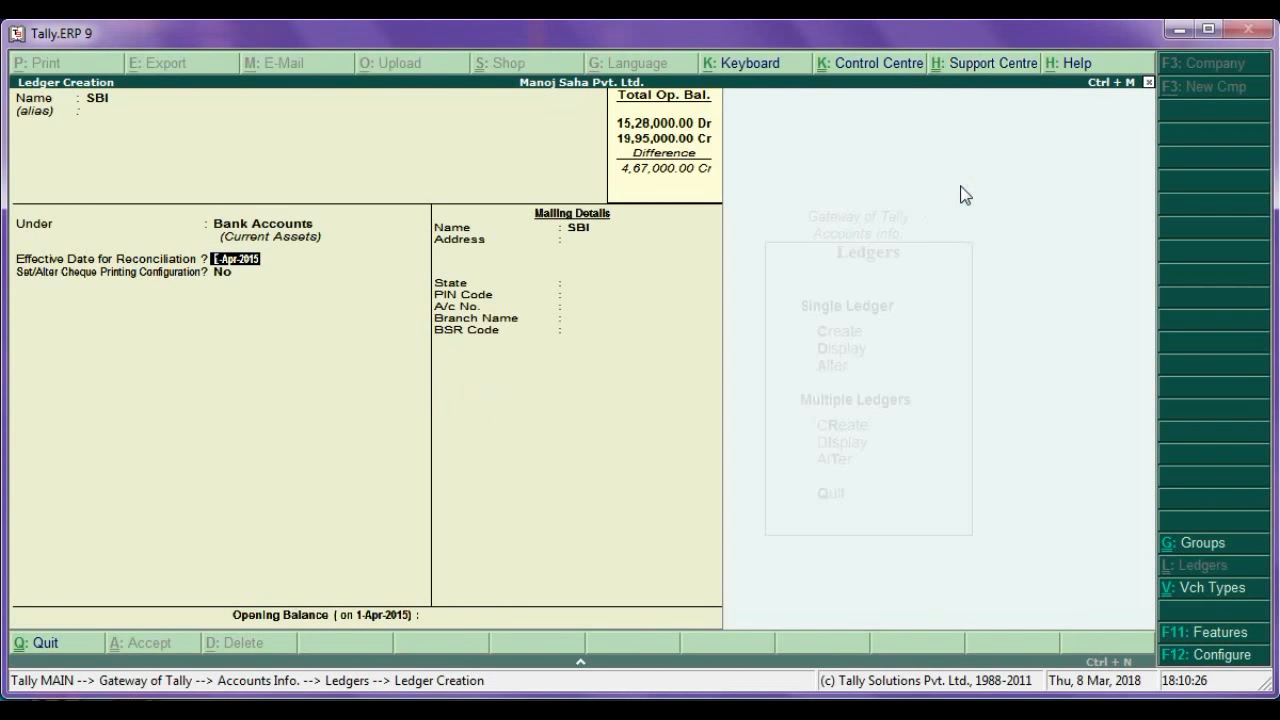
Keep SBI's reconciliation date of 1-Apr-2015 and no cheque printing configuration, set the state to Not Applicable, and leave the other bank details blank
key(Return)
key(Return)
key(Return)
key(Return)
key(Return)
key(Return)
key(Return)
key(Return)
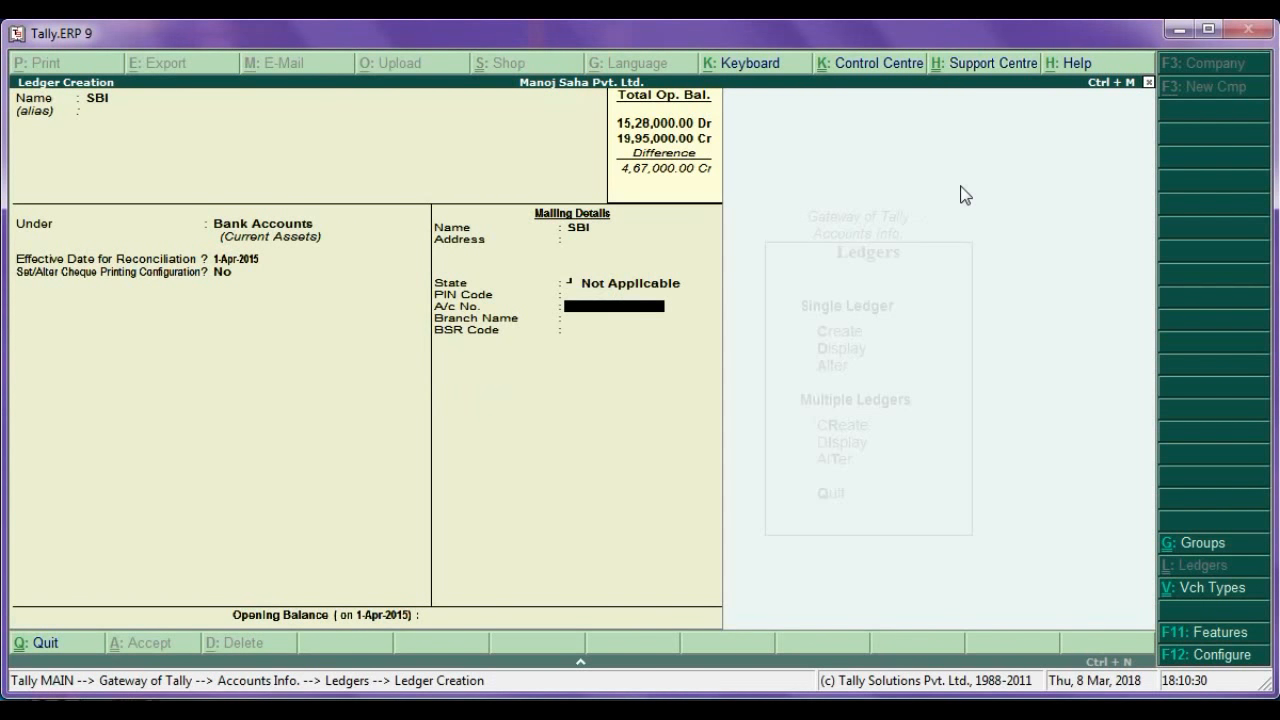
key(Return)
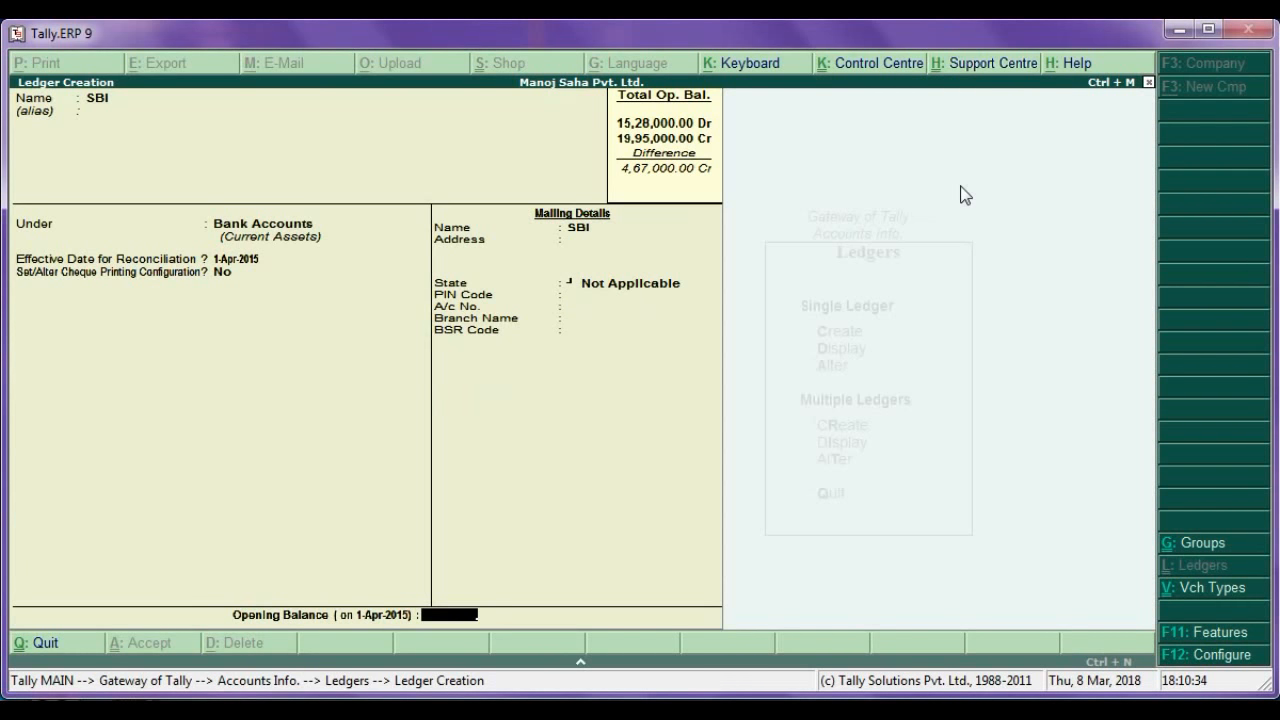
Set the SBI ledger's opening balance to 1,45,000 Dr and save the ledger
text(145000)
key(Return)
key(Return)
key(Return)
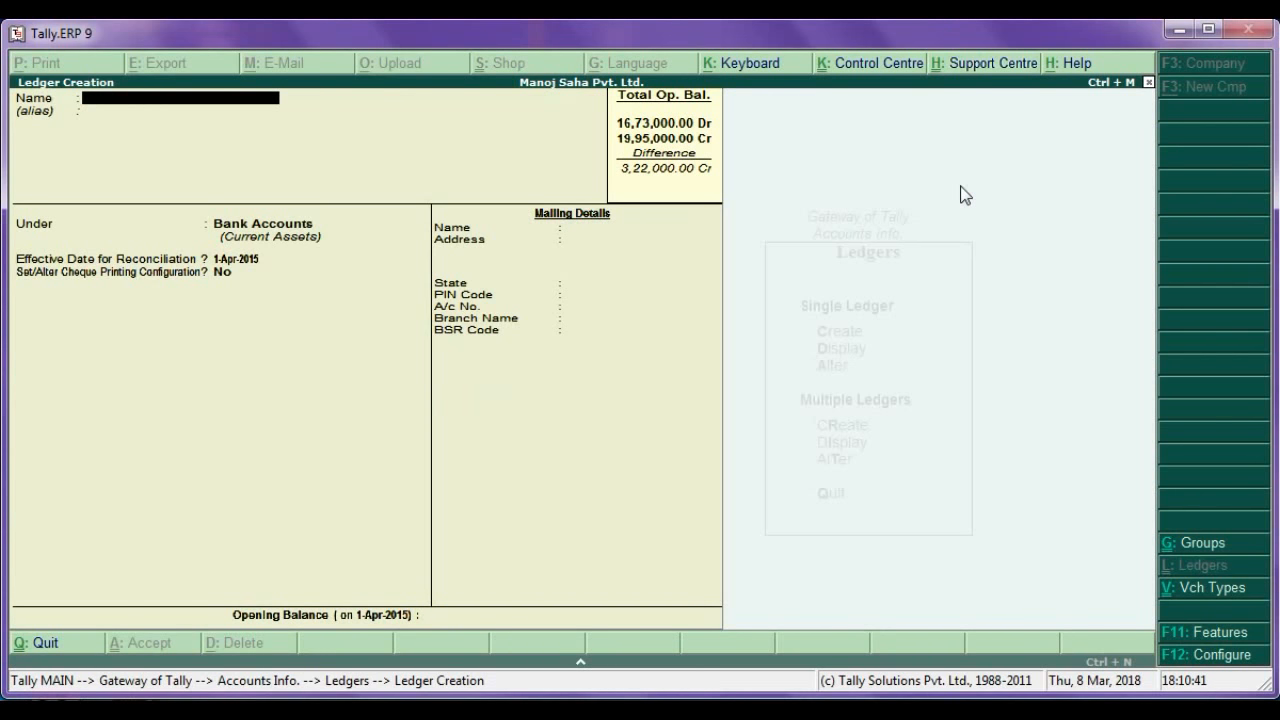
Start a new ledger named UBI under Bank Accounts, without an alias
text(UBI)
key(Return)
key(Return)
key(Return)
Keep UBI's default reconciliation and cheque printing settings, set the state to Not Applicable, and leave its address and account details blank
key(Return)
key(Return)
key(Return)
key(Return)
key(Return)
key(Return)
key(Return)
key(Return)
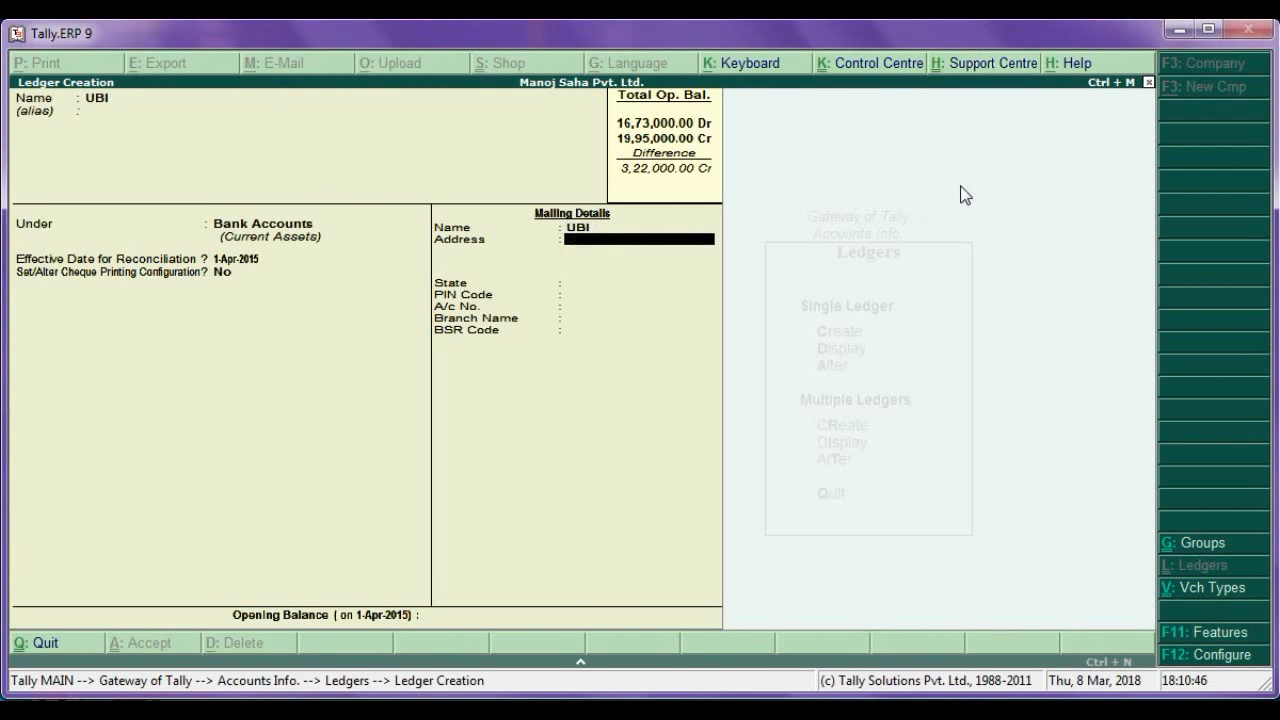
key(Return)
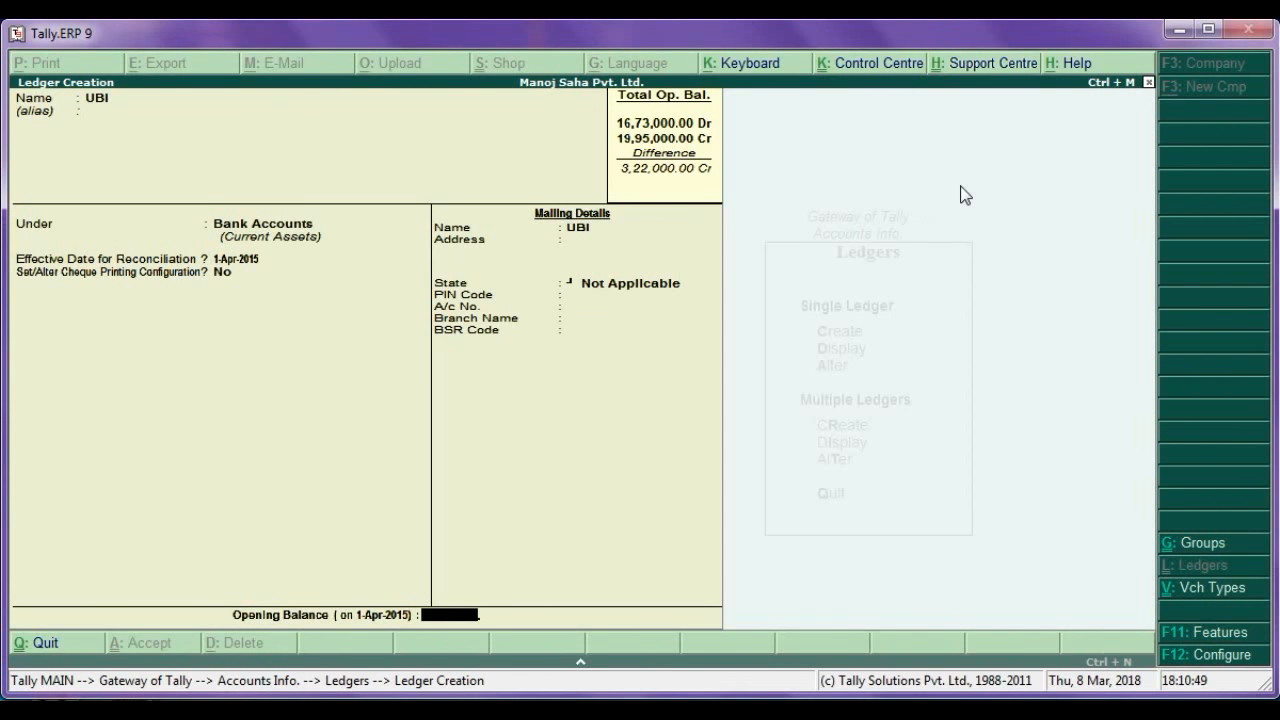
Set the UBI ledger's opening balance to 1,35,000 Dr and save the ledger
text(135000)
key(Return)
key(Return)
key(Return)
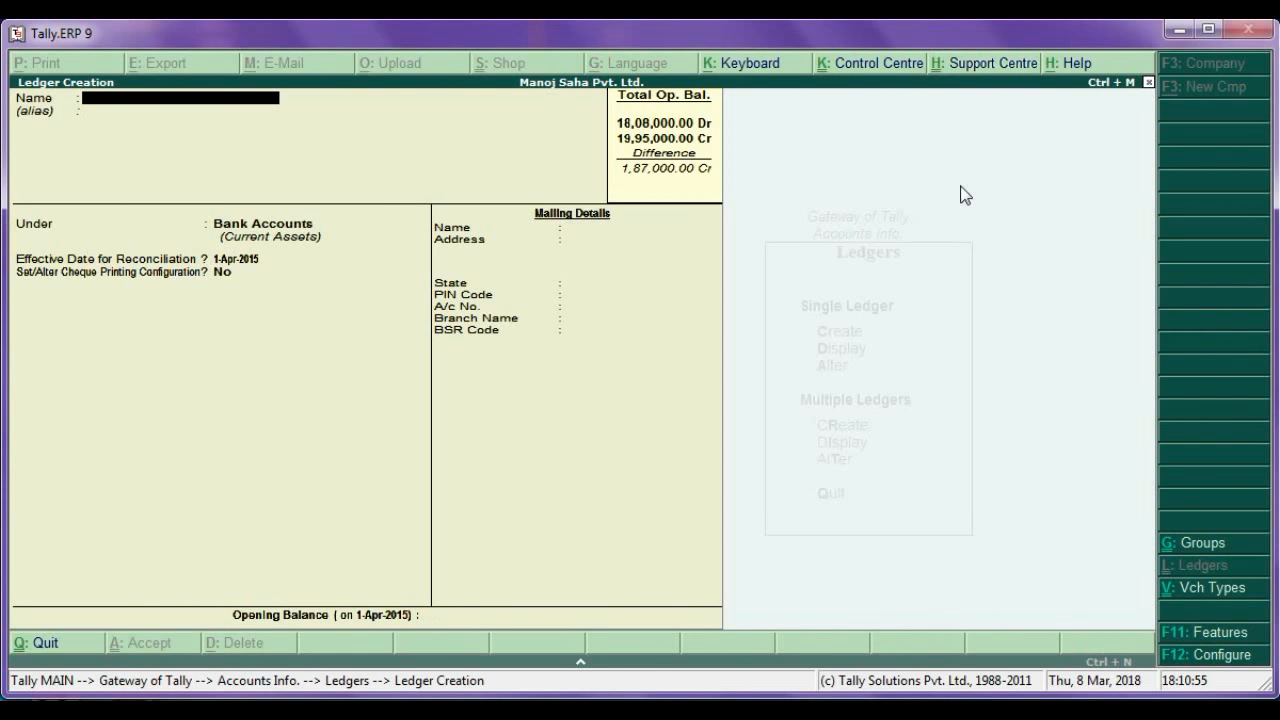
Start a new ledger named HSBC under Bank Accounts, without an alias
text(HSBC)
key(Return)
key(Return)
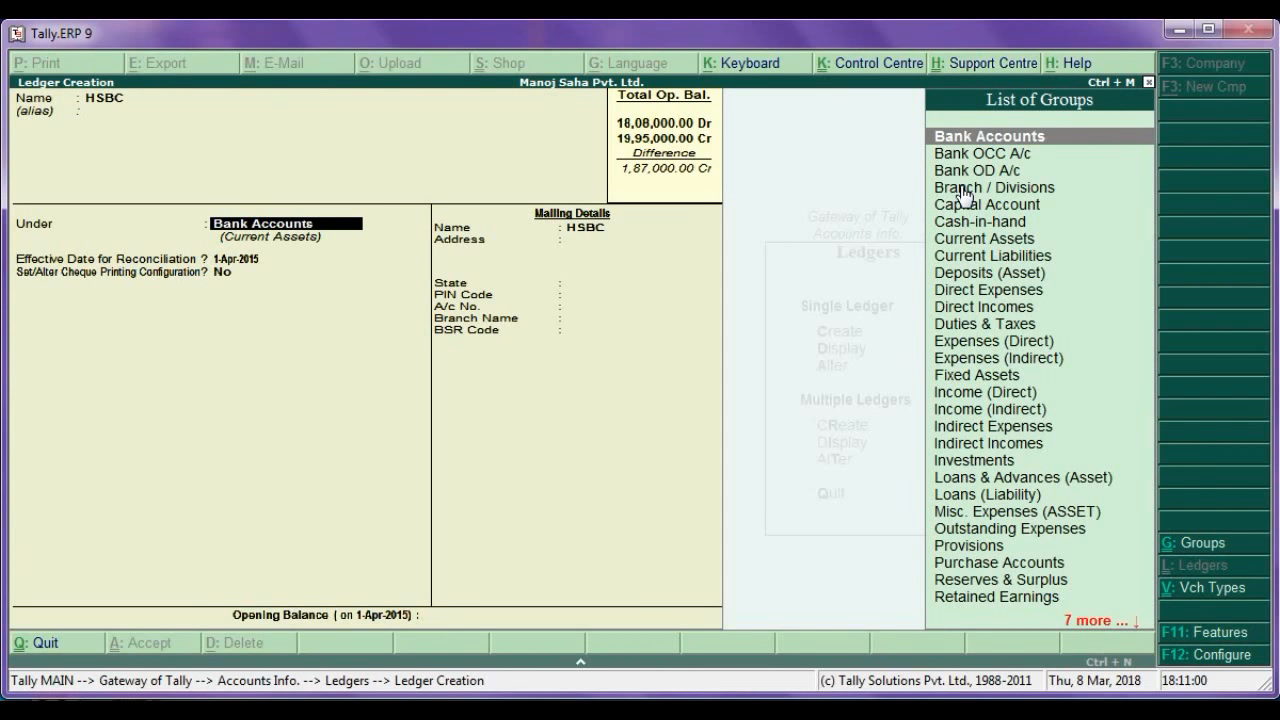
key(Return)
Keep HSBC's default reconciliation and cheque printing settings, set the state to Not Applicable, and leave its address and account details blank
key(Return)
key(Return)
key(Return)
key(Return)
key(Return)
key(Return)
key(Return)
key(Return)
Set the HSBC ledger's opening balance to 98,000 Dr and save the ledger
text(98000)
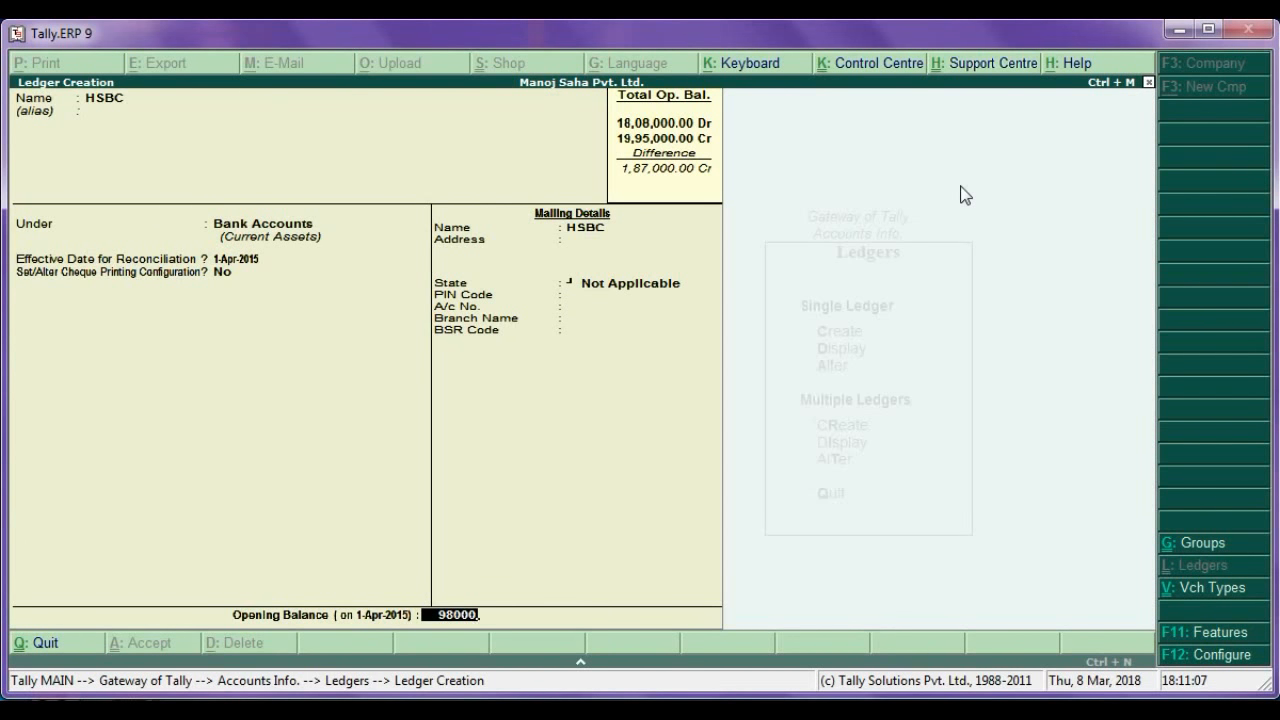
key(Return)
key(Return)
key(Return)
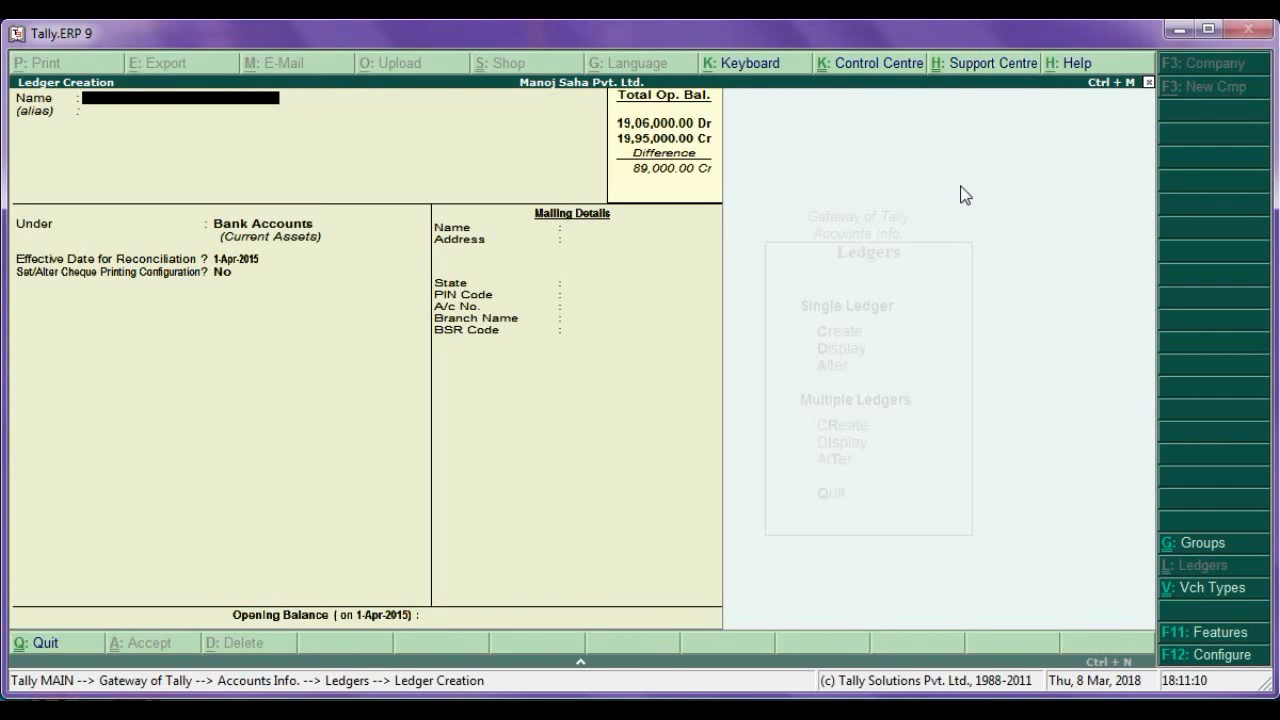
Leave ledger creation and open the existing Cash ledger for alteration
key(Escape)
key(Return)
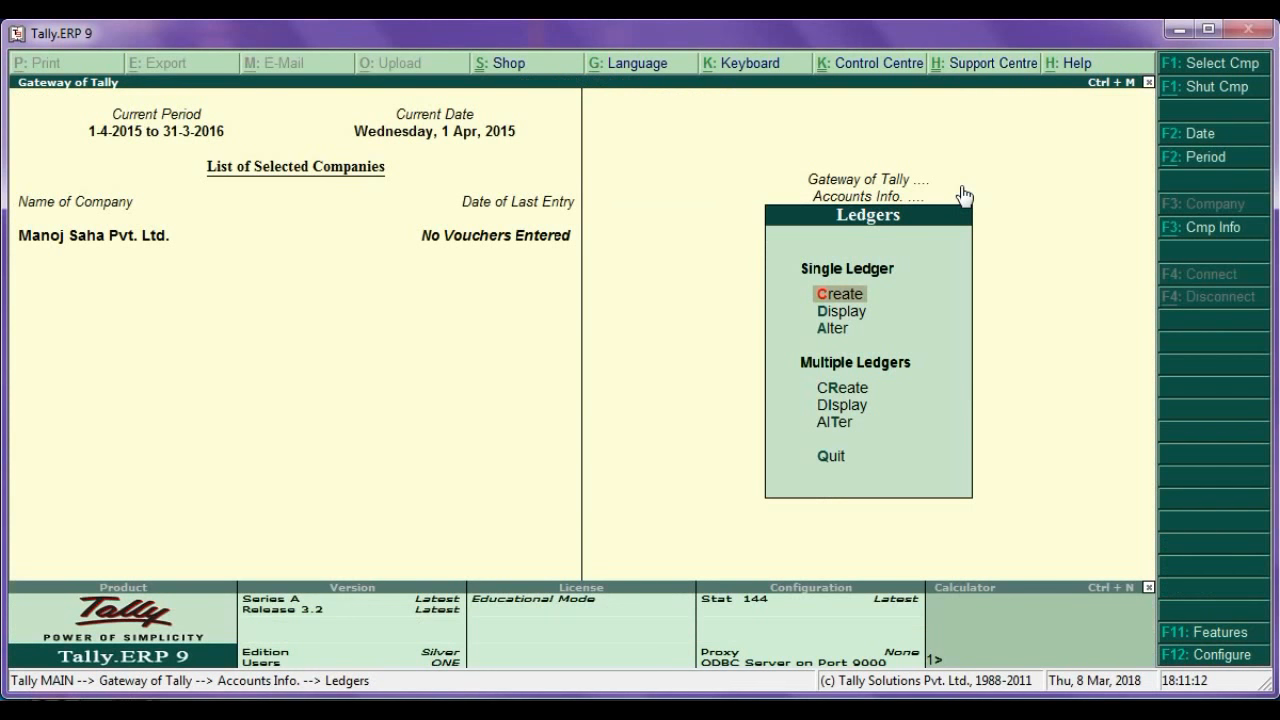
key(Down)
key(Down)
key(Return)
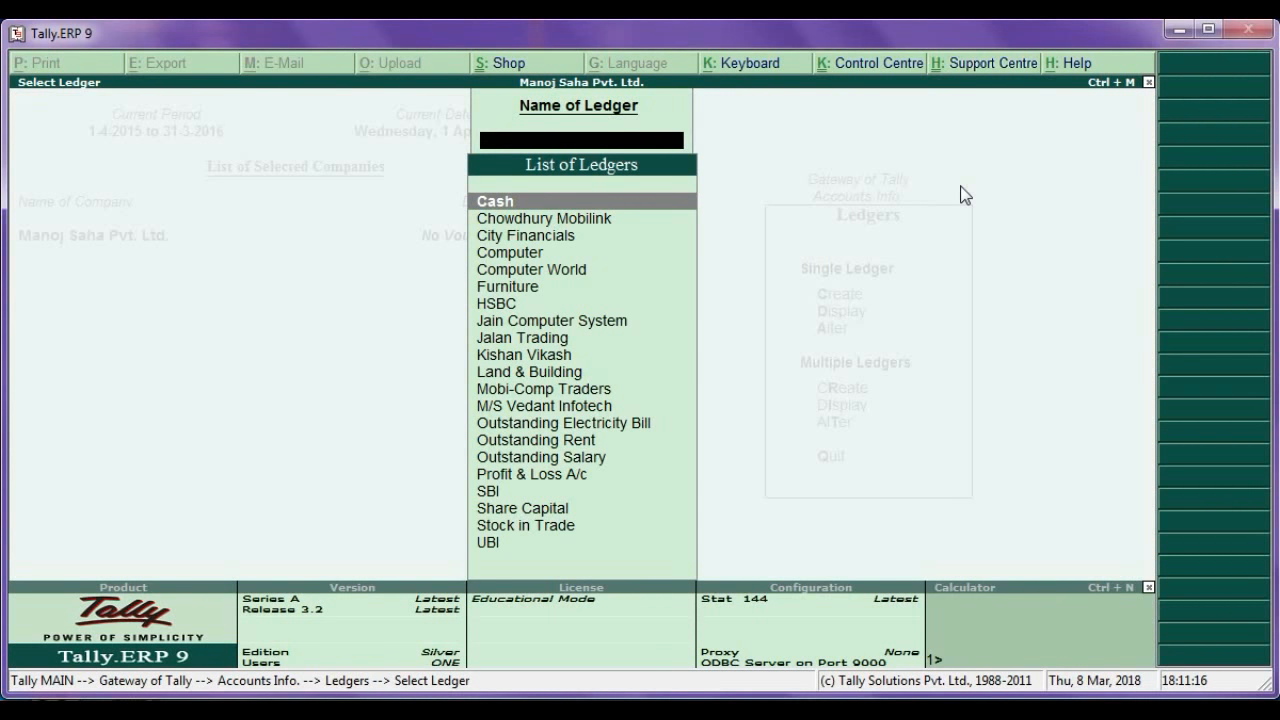
key(Return)
Keep the Cash ledger under Cash-in-hand, set its opening balance to 89,000, and save the alteration
key(Return)
key(Return)
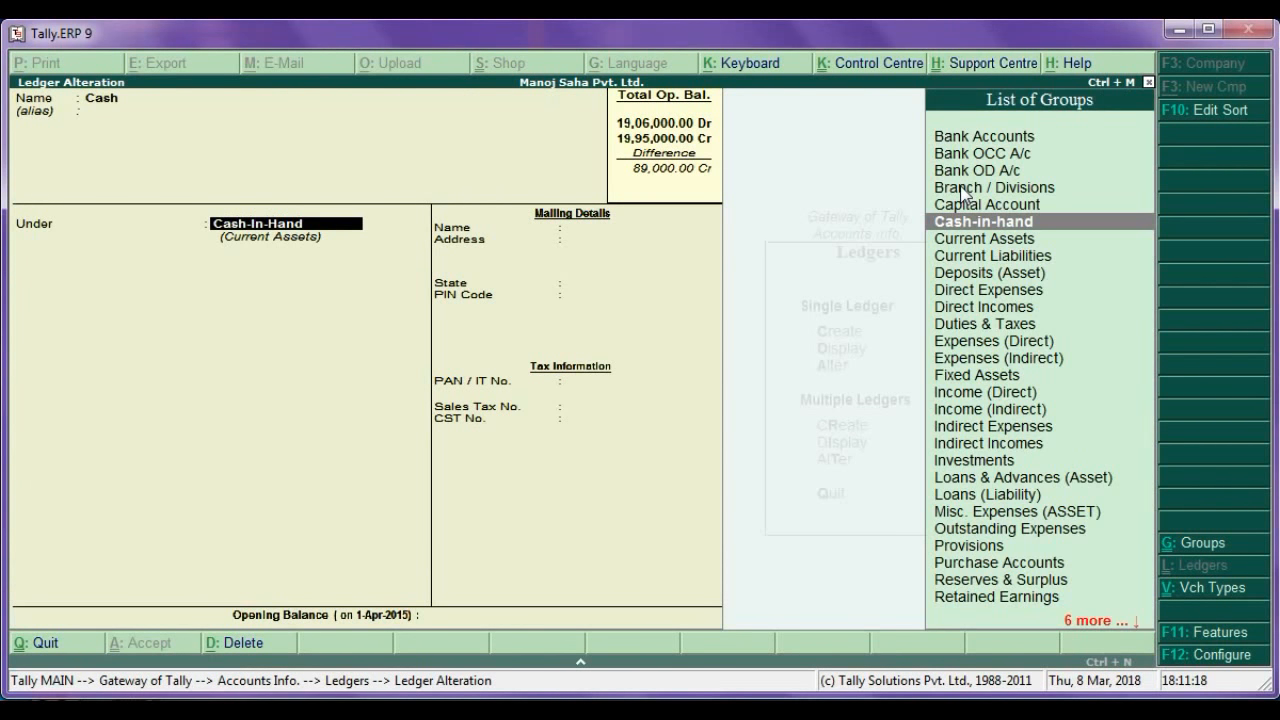
key(Return)
text(89000)
key(Return)
key(Return)
key(Return)
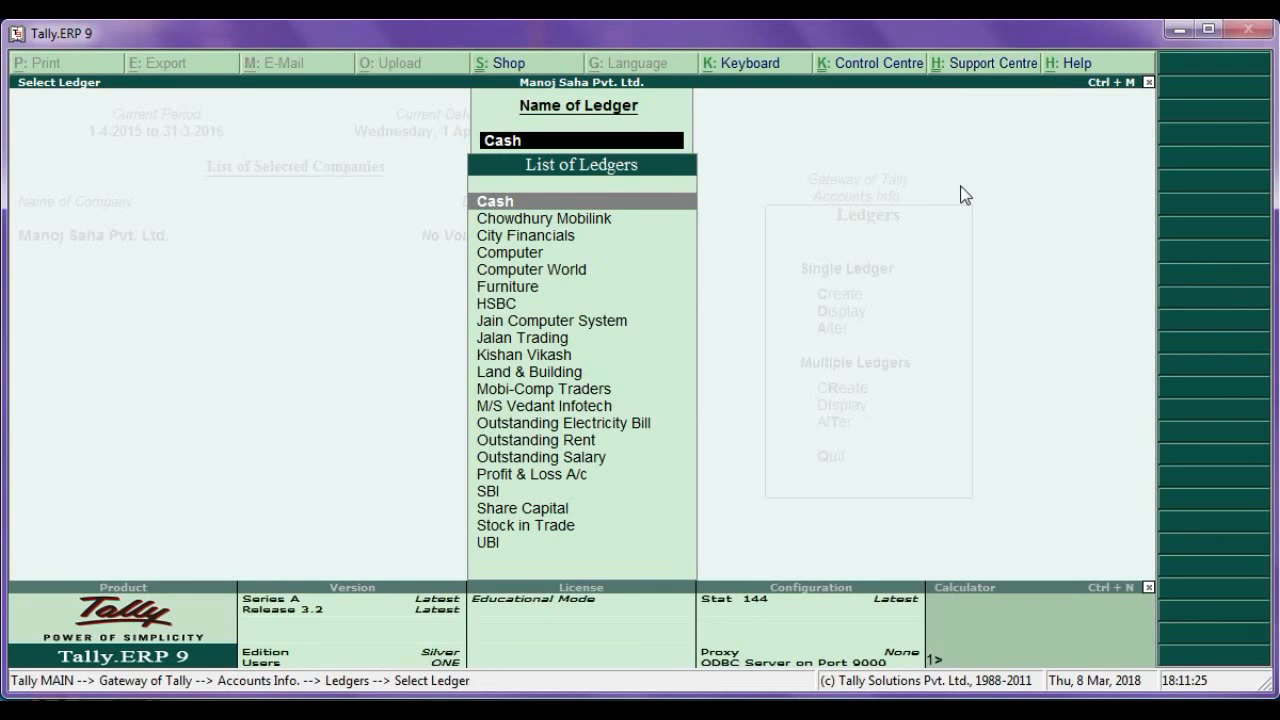
Leave the ledger selection and return to the main Gateway of Tally screen
key(BackSpace)
key(Escape)
key(Escape)
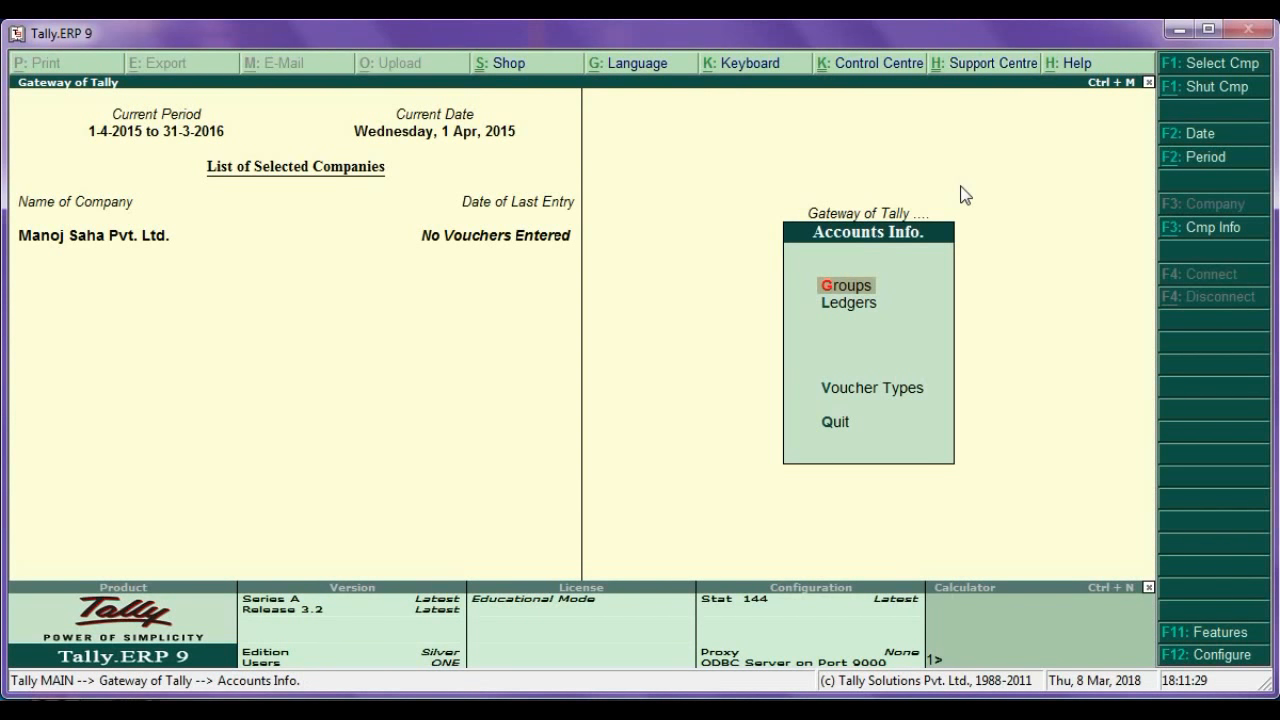
key(Escape)
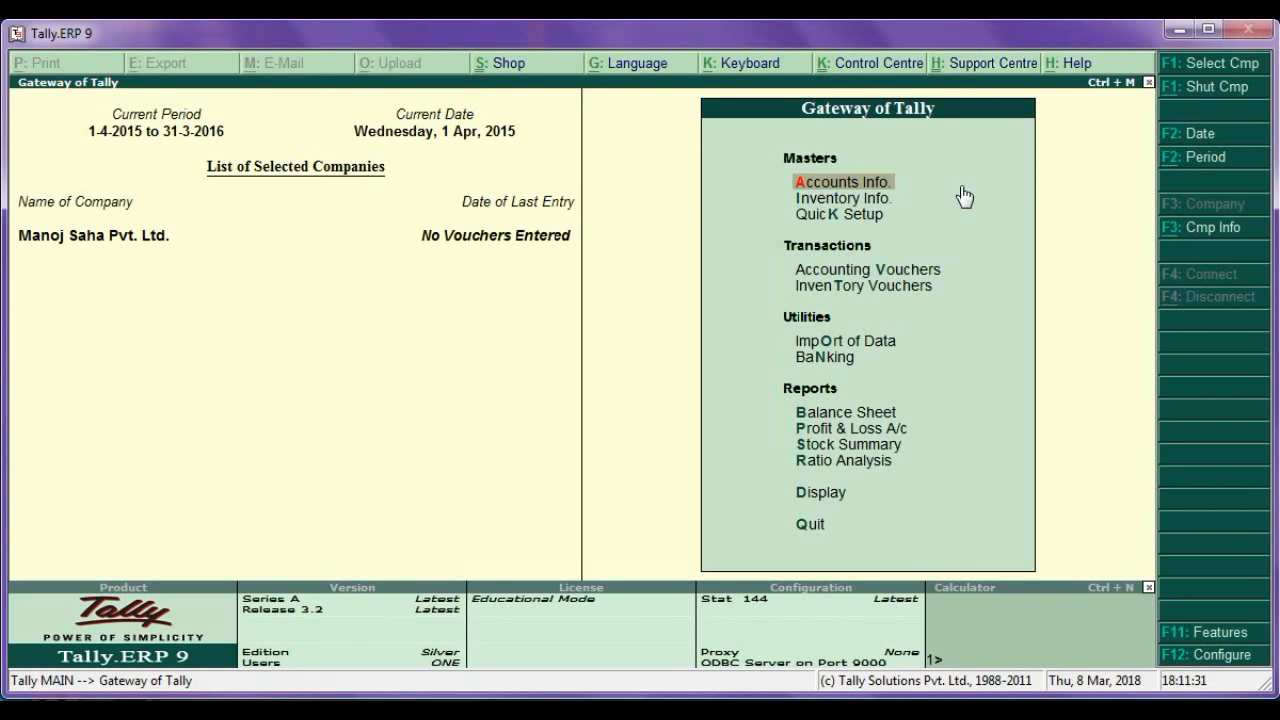